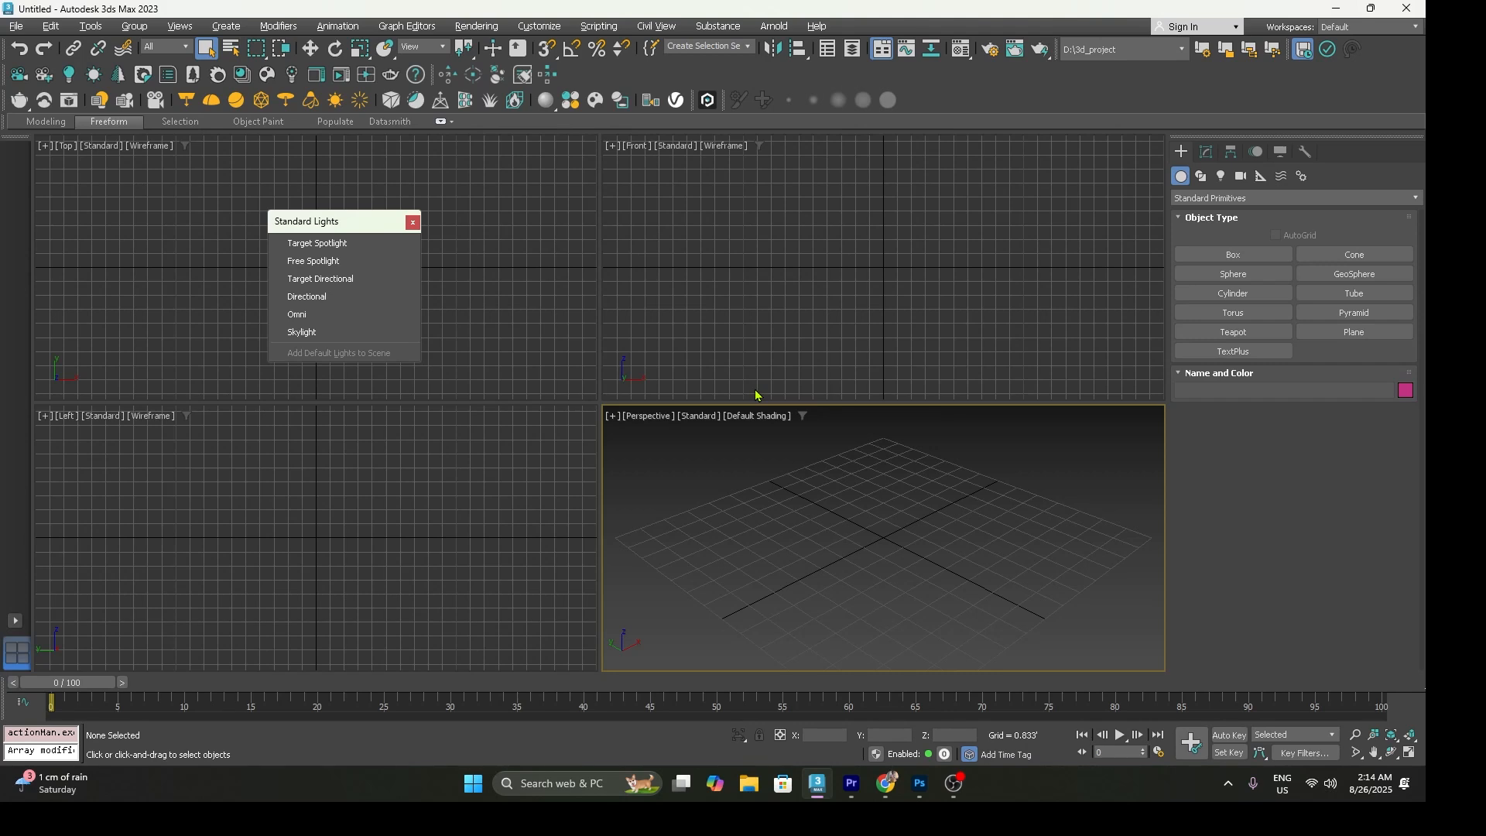
Create a square ground plane about 10.6' per side at the grid centre and maximize the Perspective view
left_click(1326, 342)
left_click_drag(876, 542, 1060, 581)
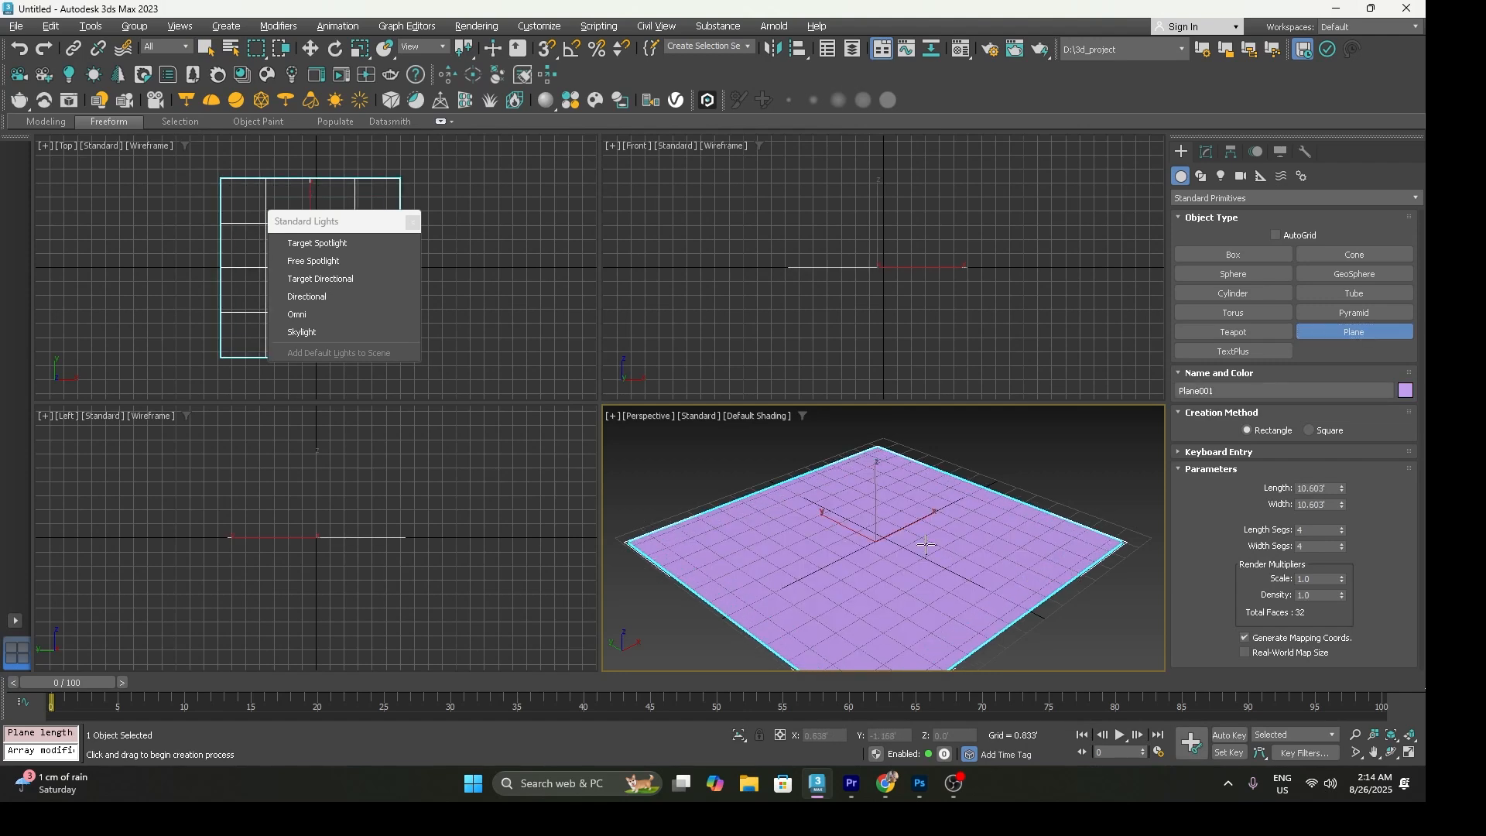
key("alt+w")
middle_click_drag(695, 474, 718, 485)
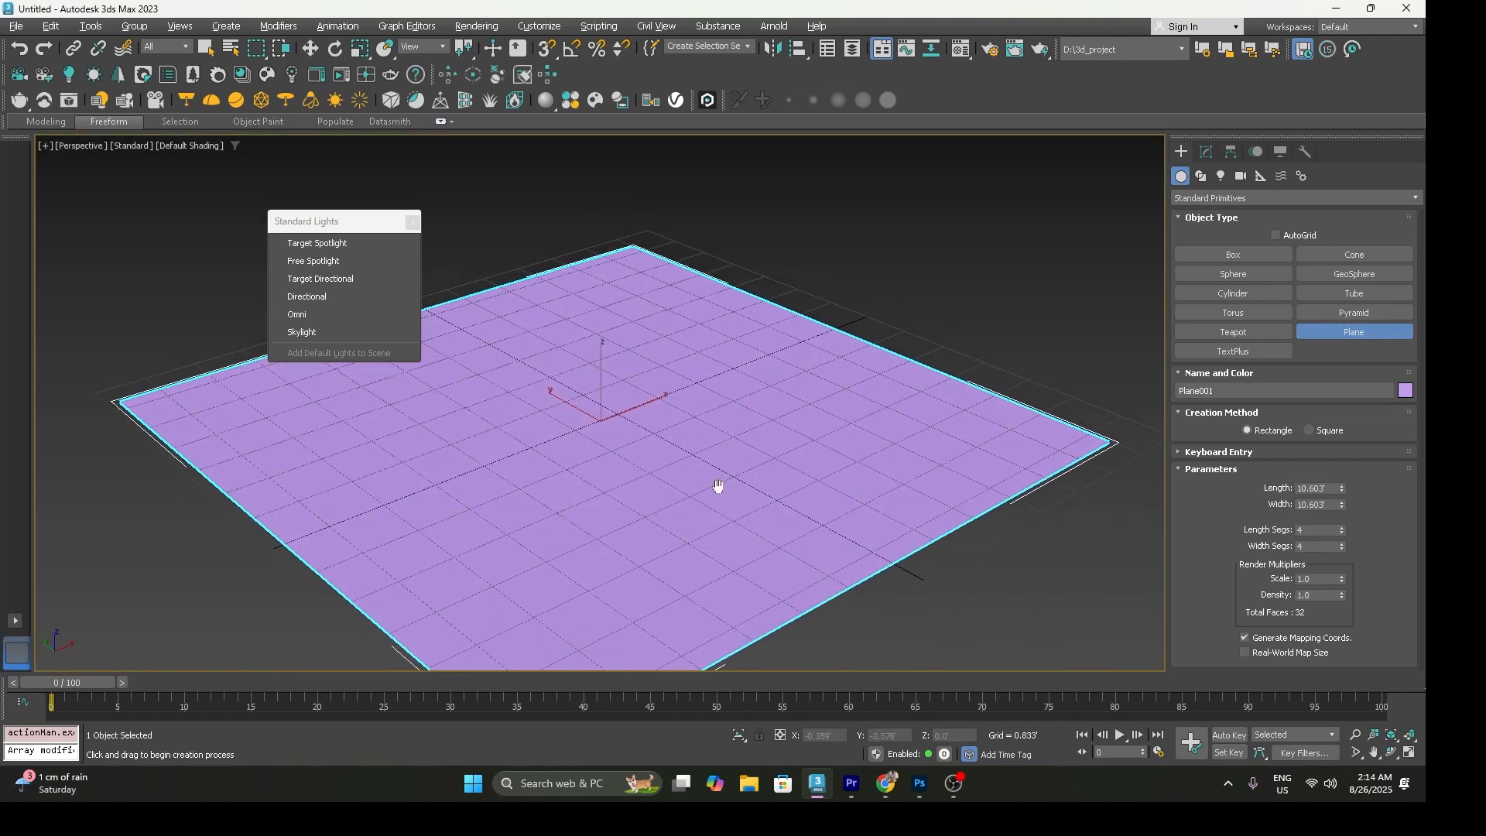
Create a teapot with a radius of about 1.2' at the centre of the ground plane
left_click(1234, 331)
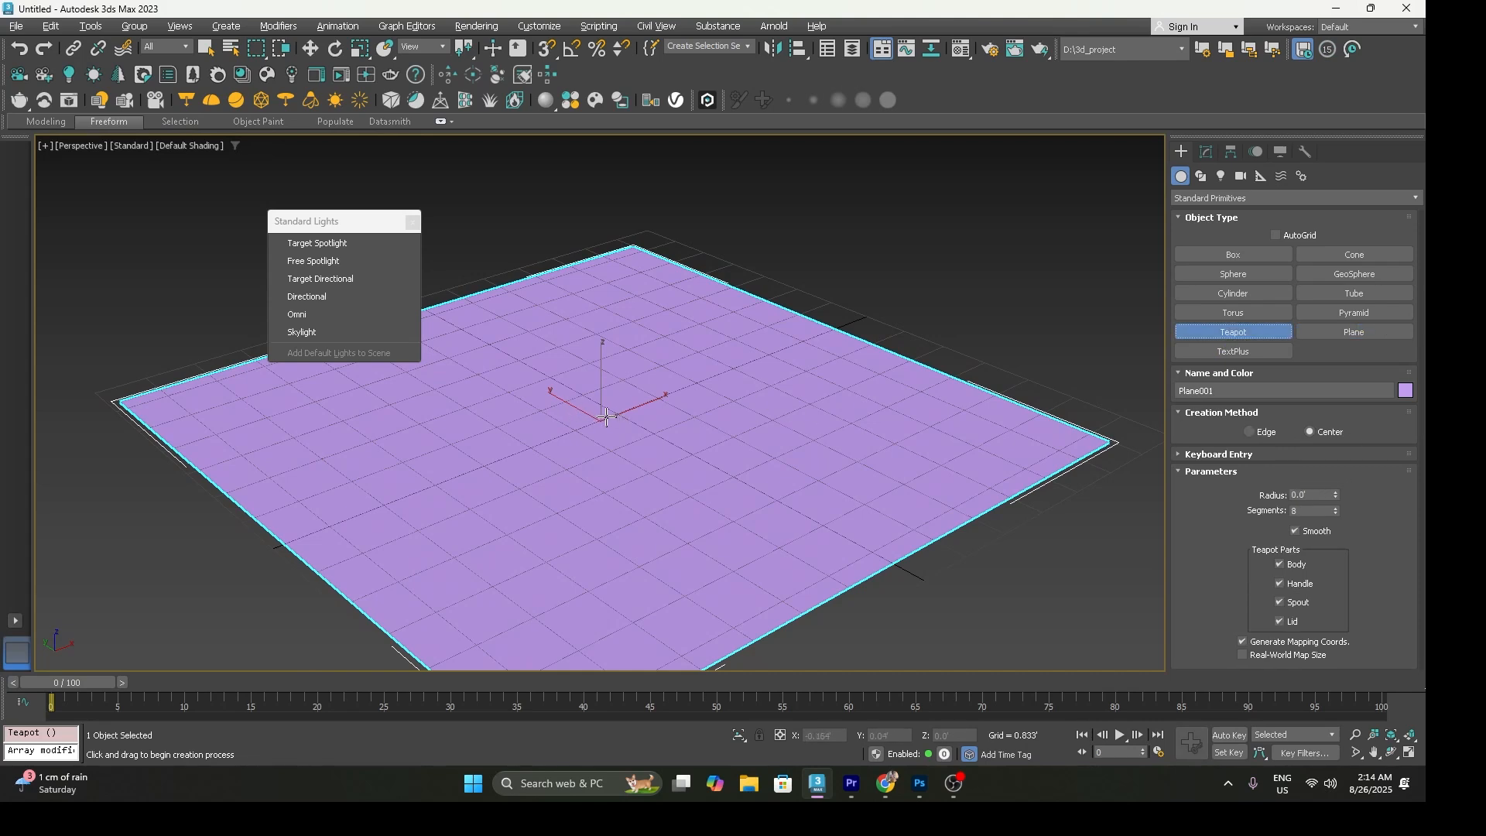
left_click_drag(600, 419, 642, 391)
right_click(642, 391)
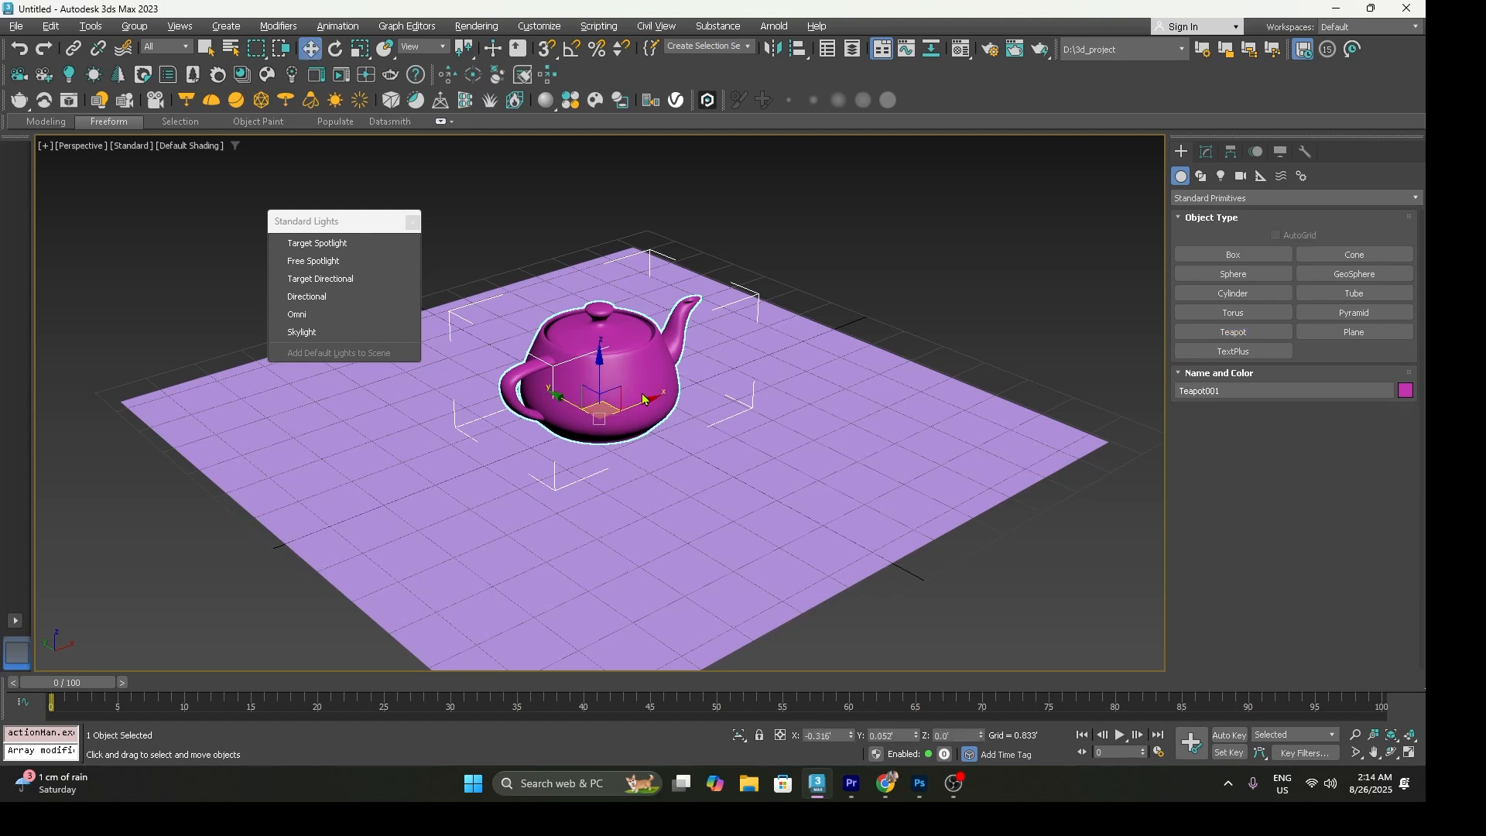
left_click(865, 272)
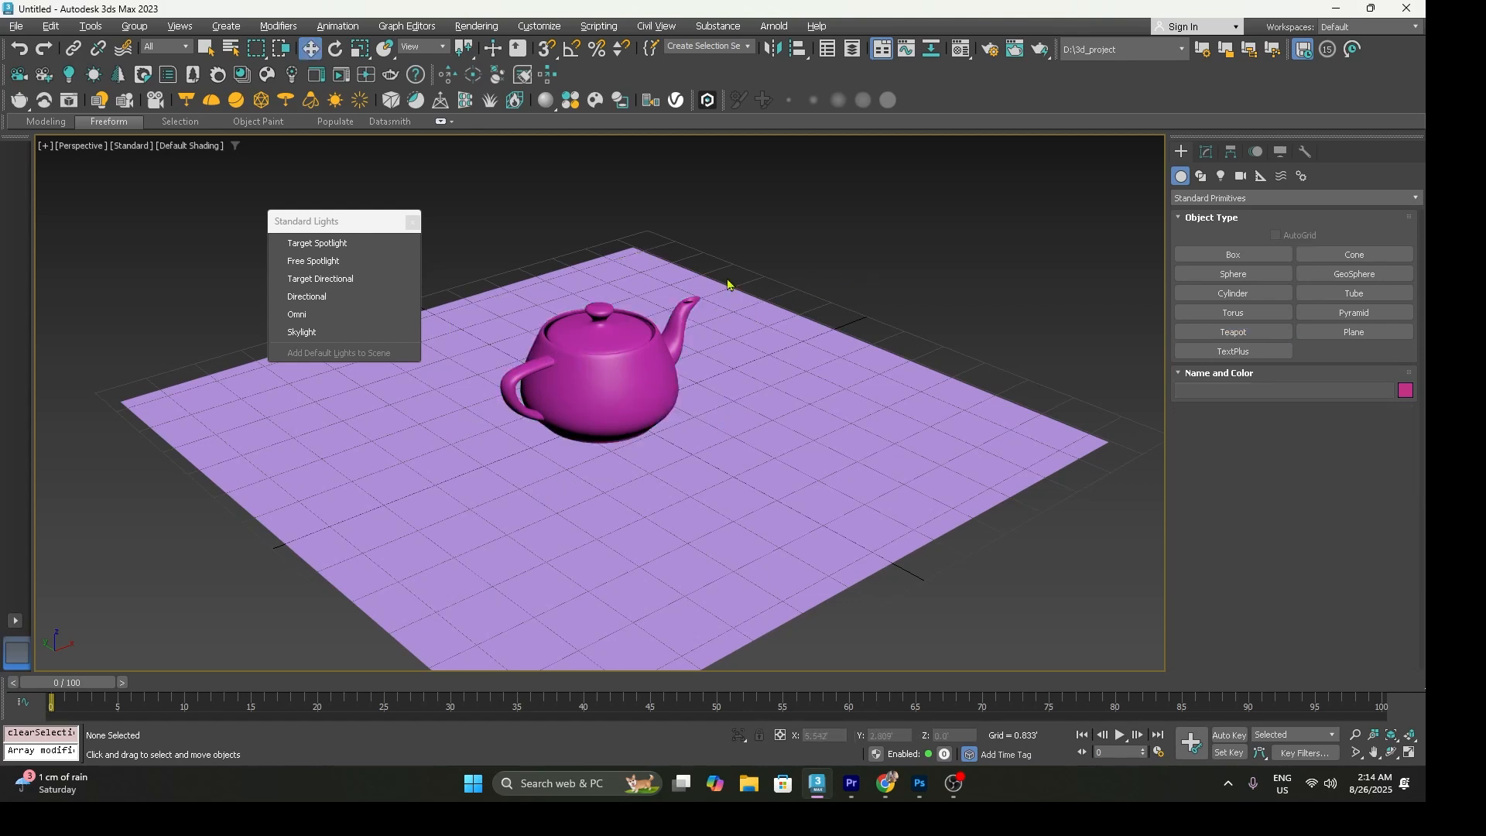
Add a Target Directional light in the Left view, aimed horizontally through the teapot over about 14.8'
left_click(361, 279)
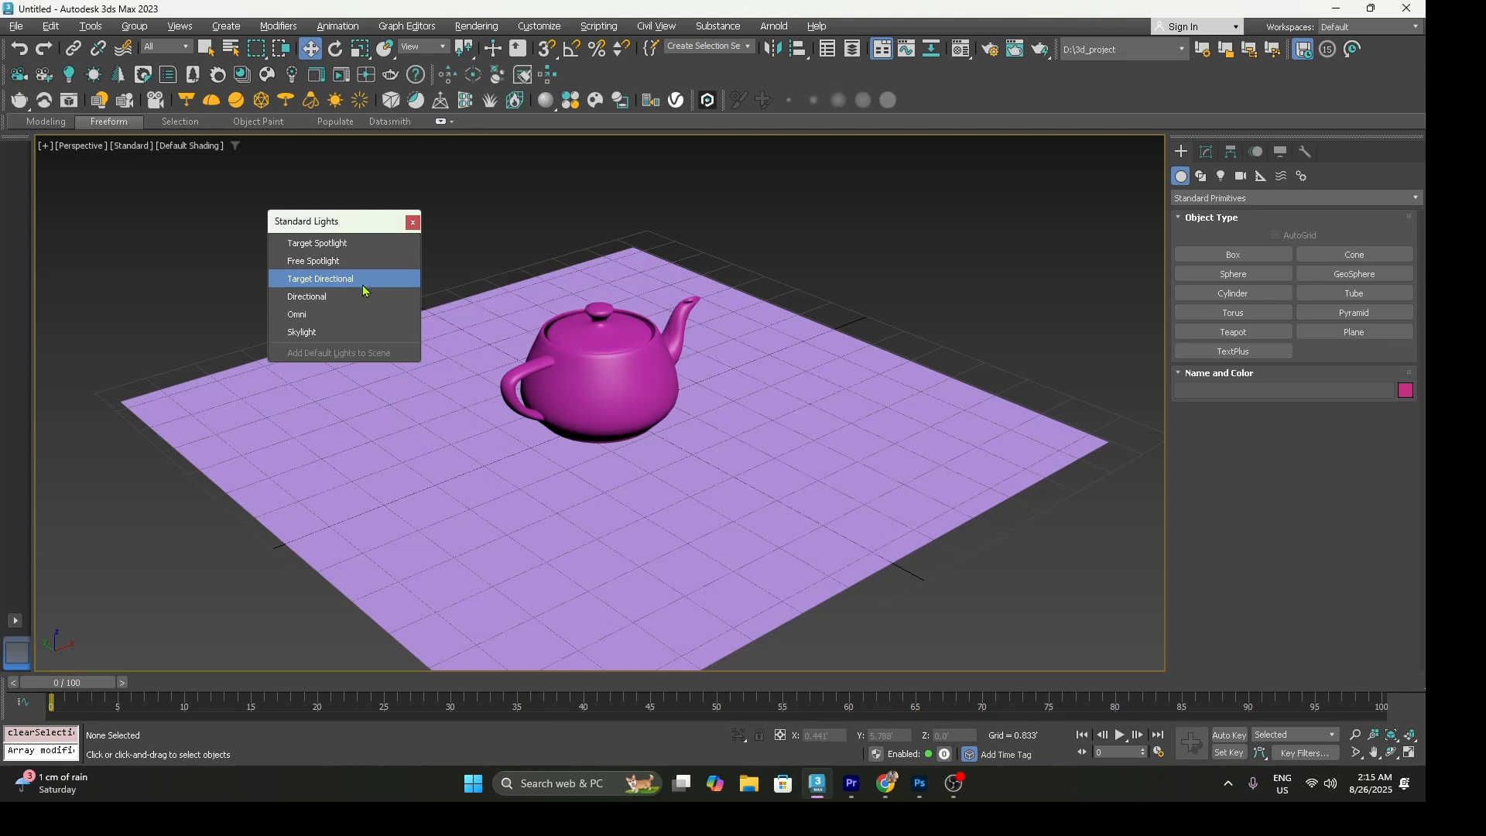
key("f")
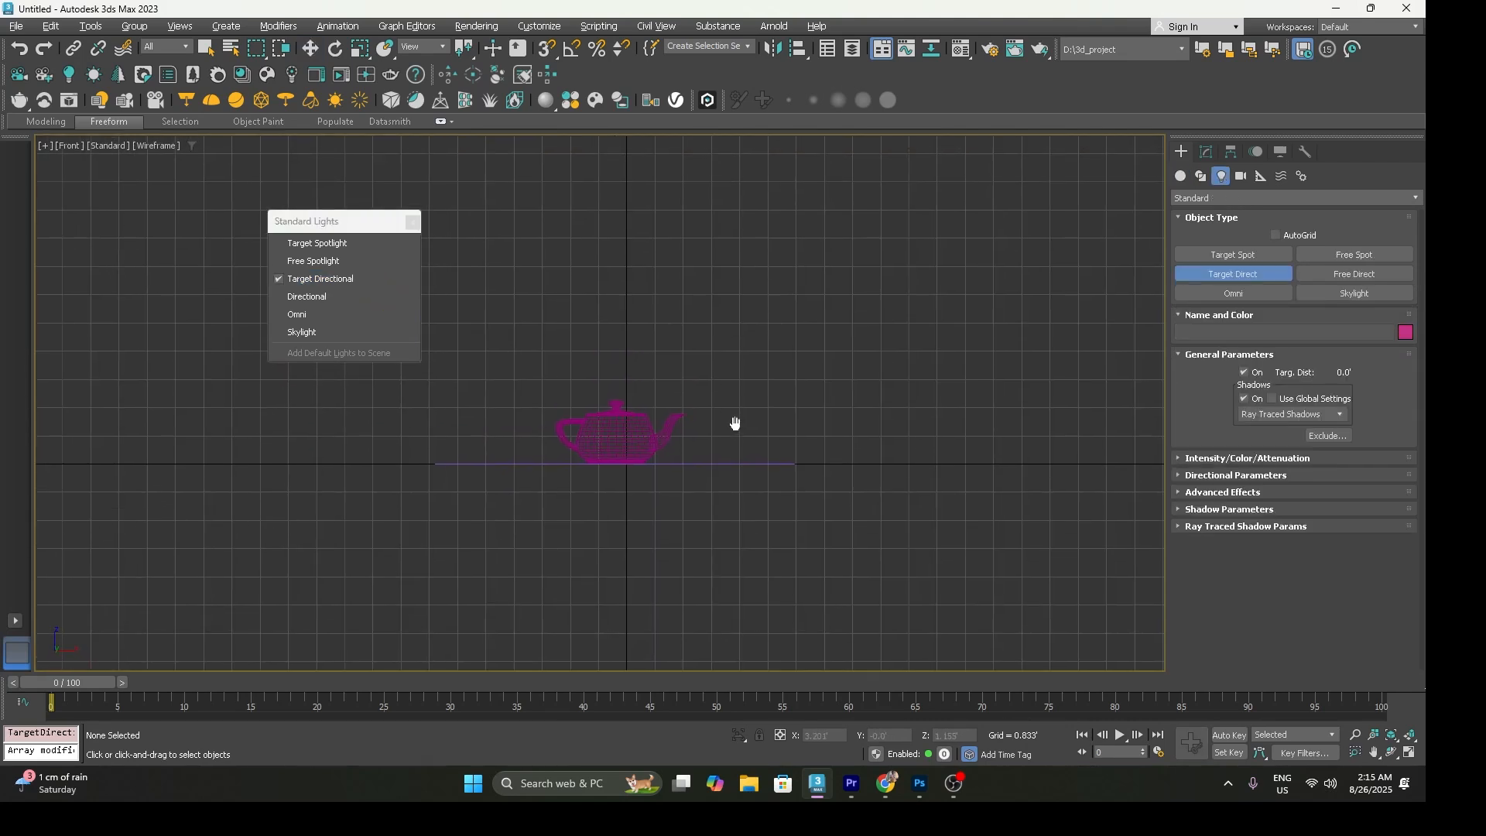
key("l")
left_click_drag(856, 409, 384, 387)
Lower the light and its target together slightly, and raise the target to about Z 1.1' to level the beam
key("w")
left_click(598, 415)
left_click(843, 412)
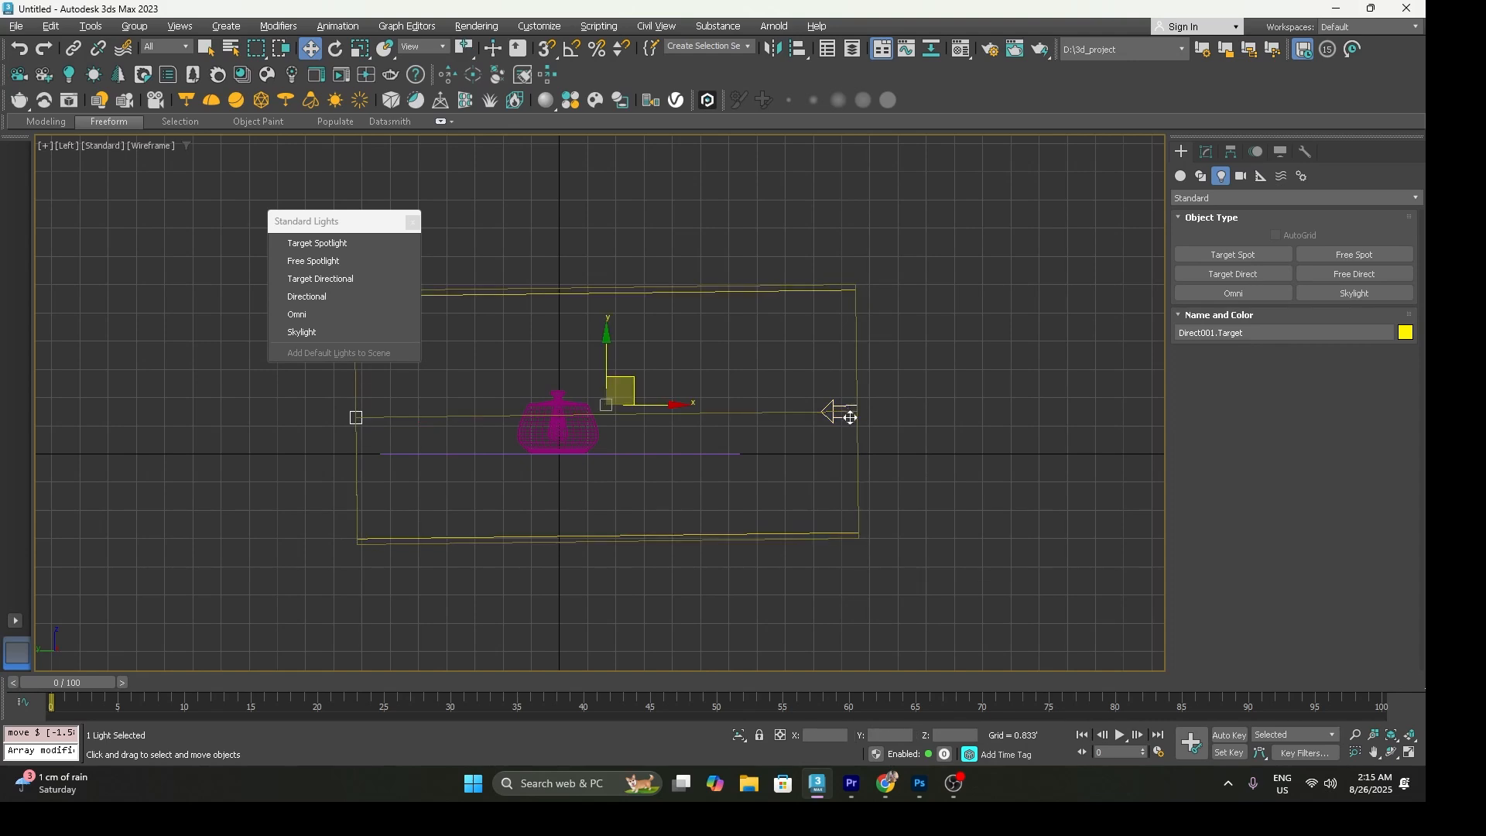
left_click_drag(608, 335, 610, 345)
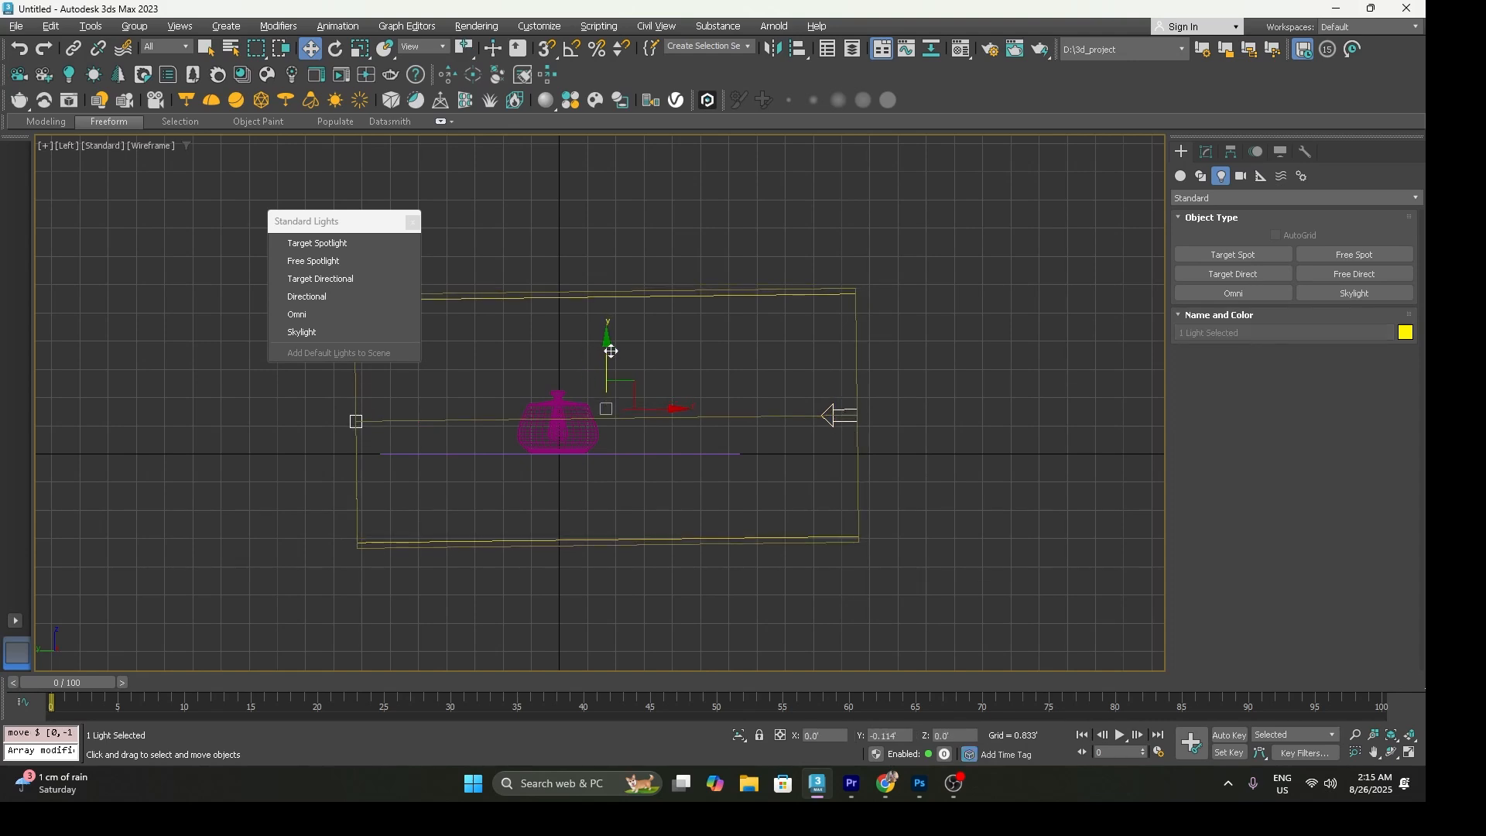
left_click(355, 418)
left_click_drag(354, 388, 350, 381)
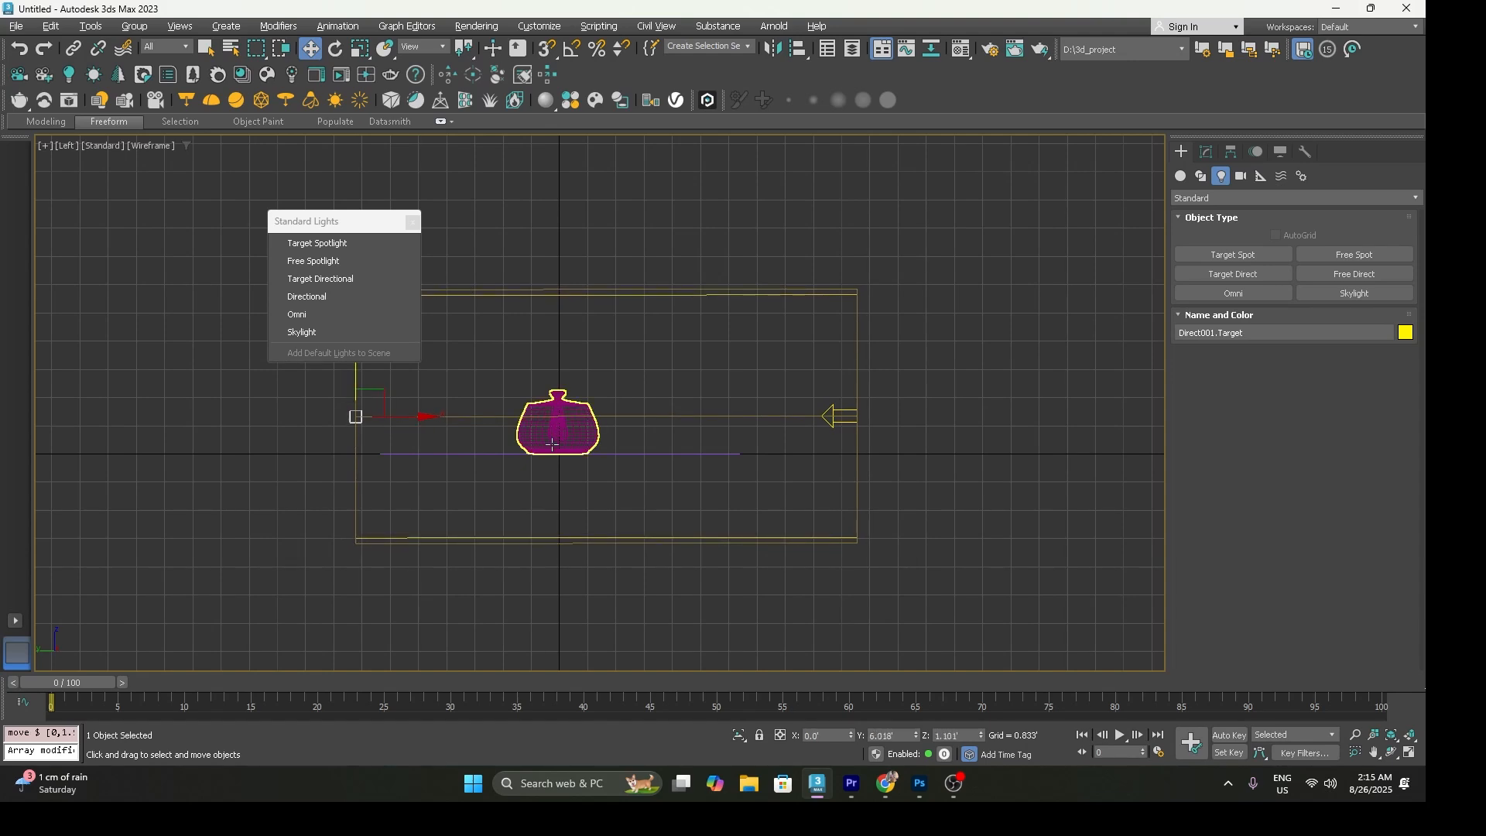
Switch the Perspective view to High Quality shading and move the floating lights palette clear of the scene
key("p")
scroll(697, 458, "down", 4)
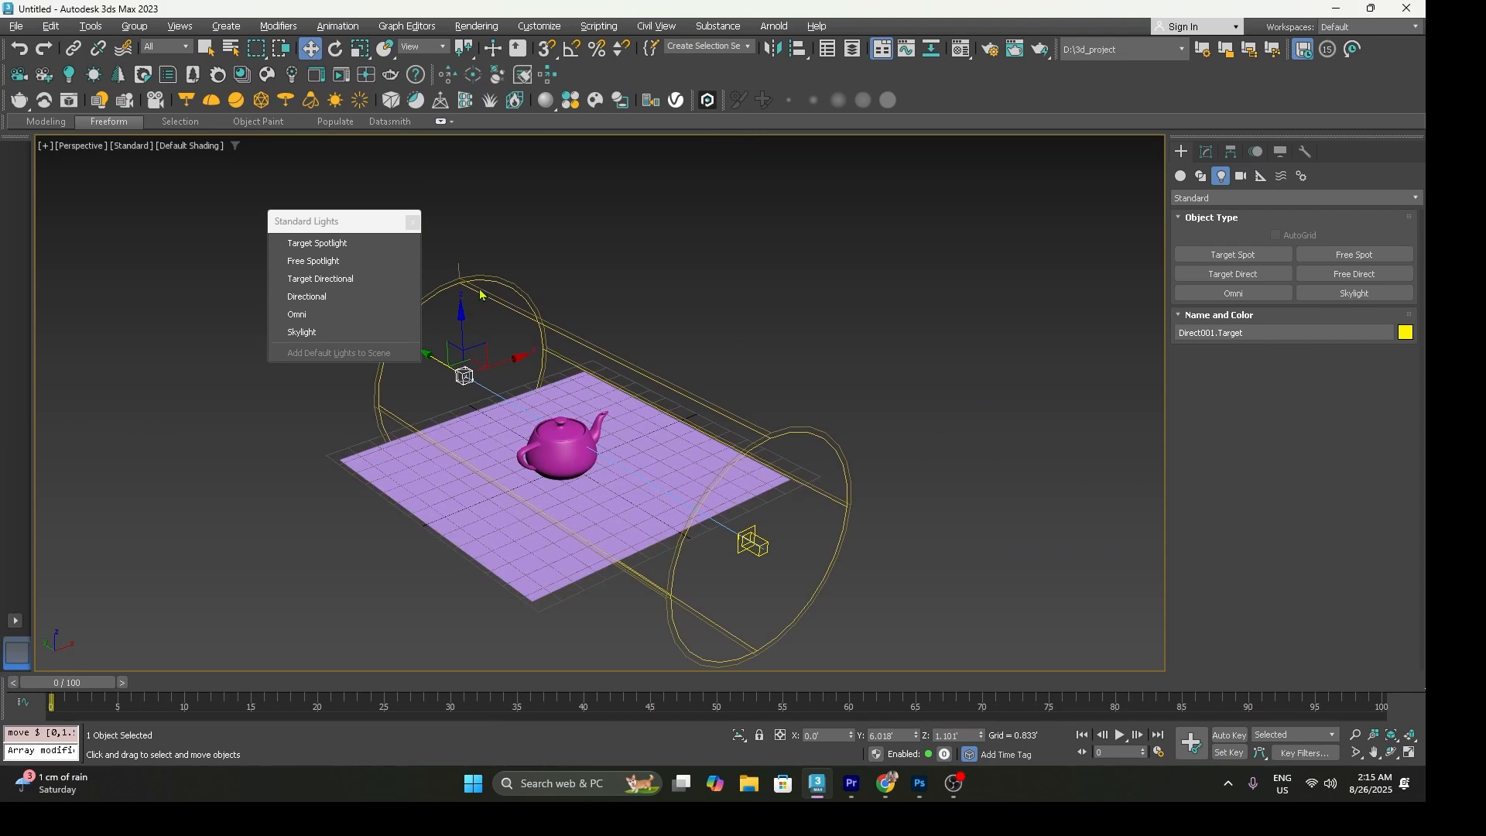
left_click(143, 149)
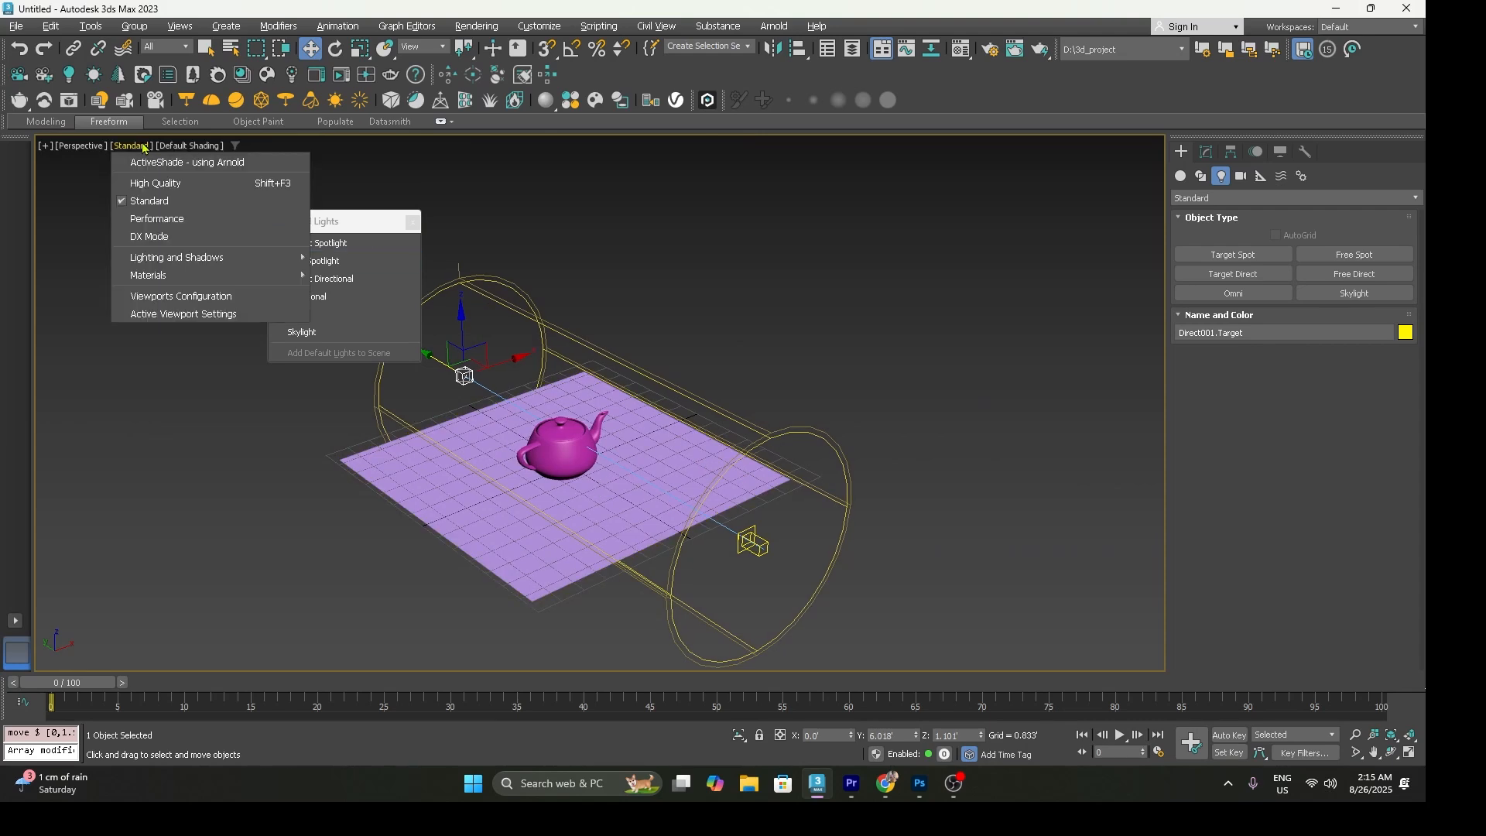
left_click(171, 188)
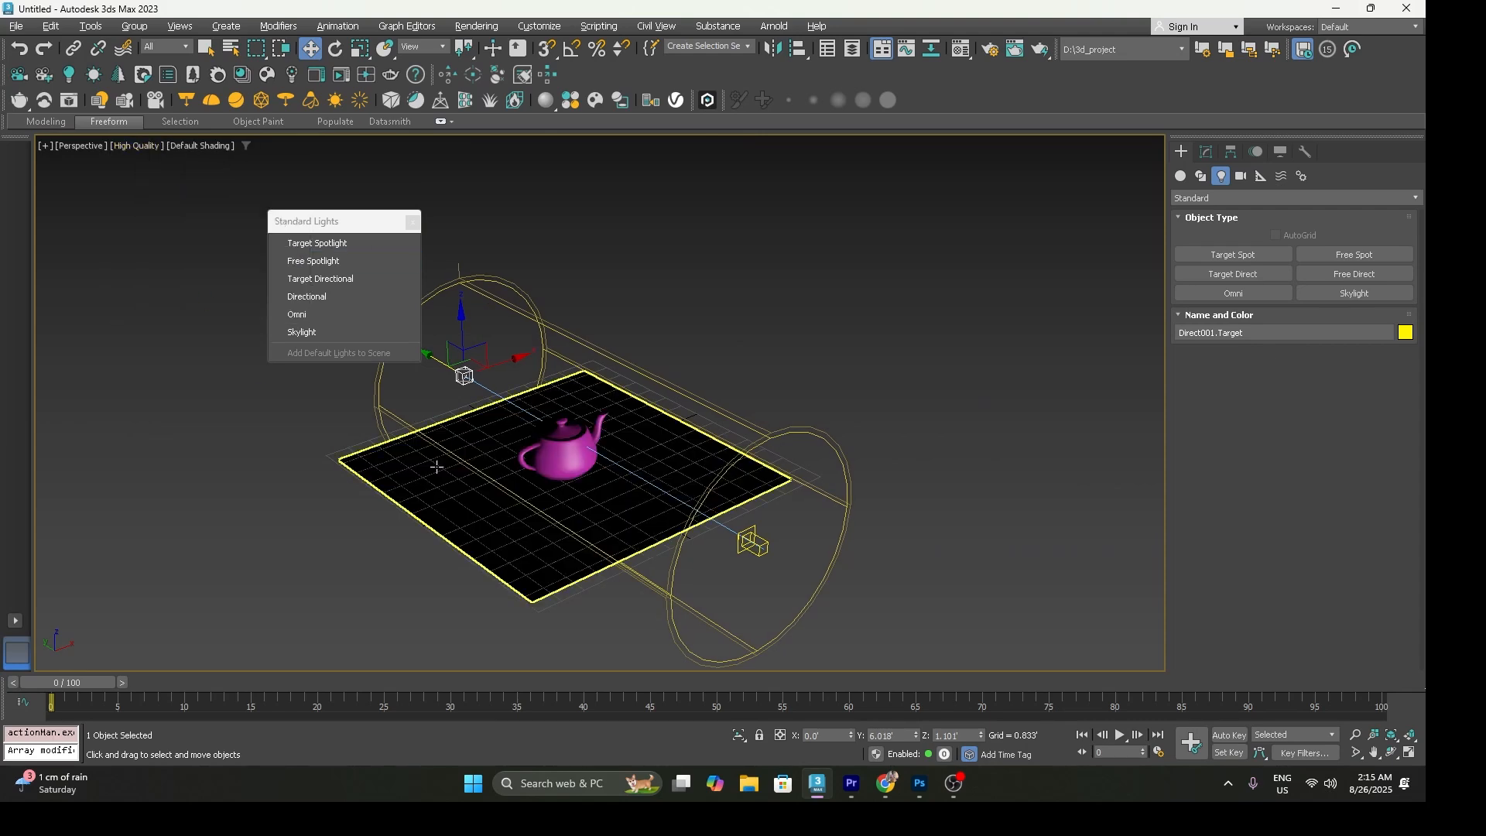
left_click_drag(354, 222, 129, 203)
middle_click_drag(488, 432, 603, 474, "alt")
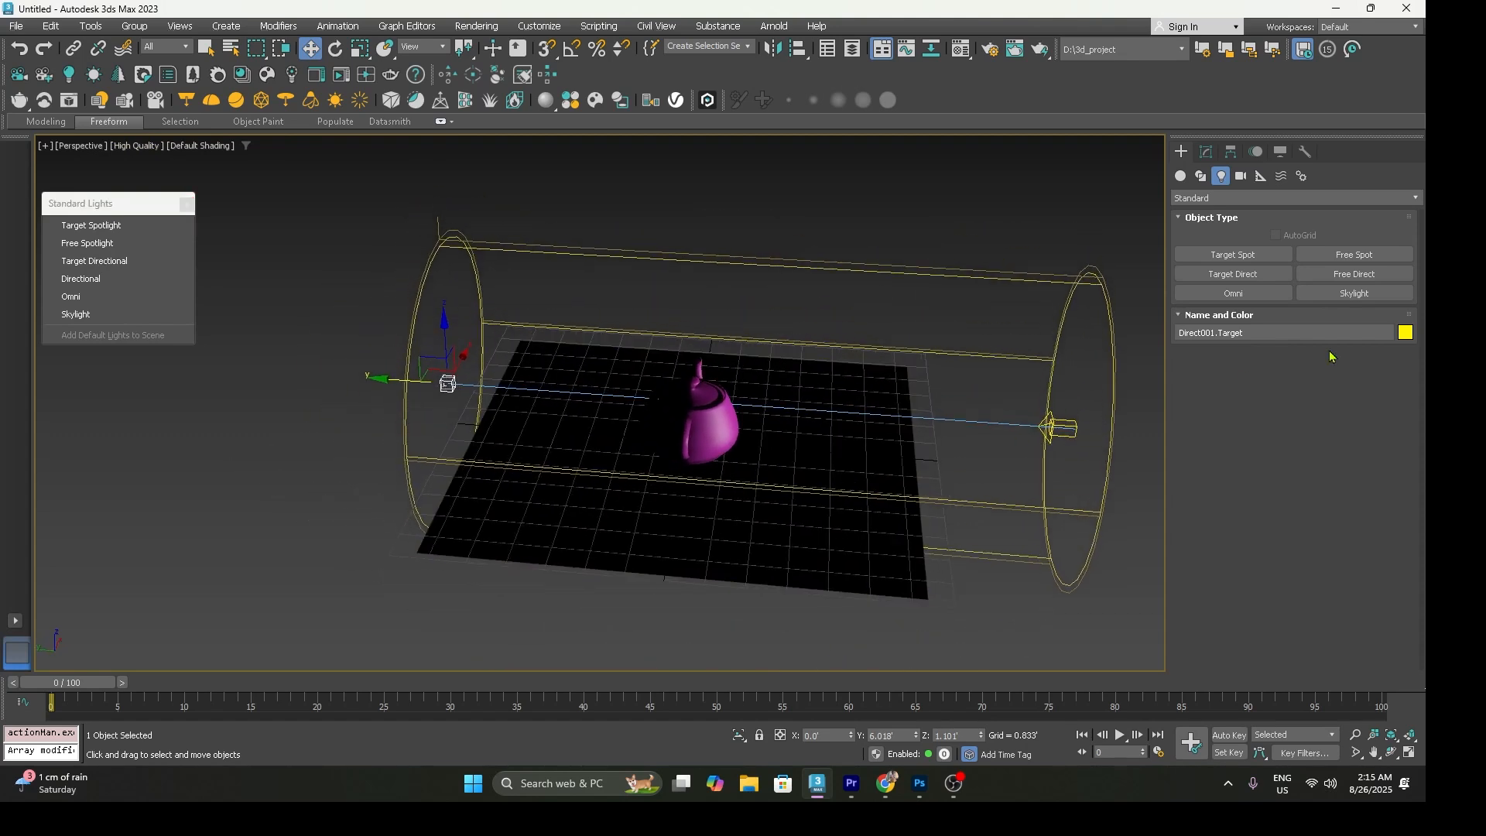
Create a thin wall box about 0.36' by 8.8' and 5' high on the plane behind the teapot, opposite the light
left_click(1192, 199)
left_click(1181, 177)
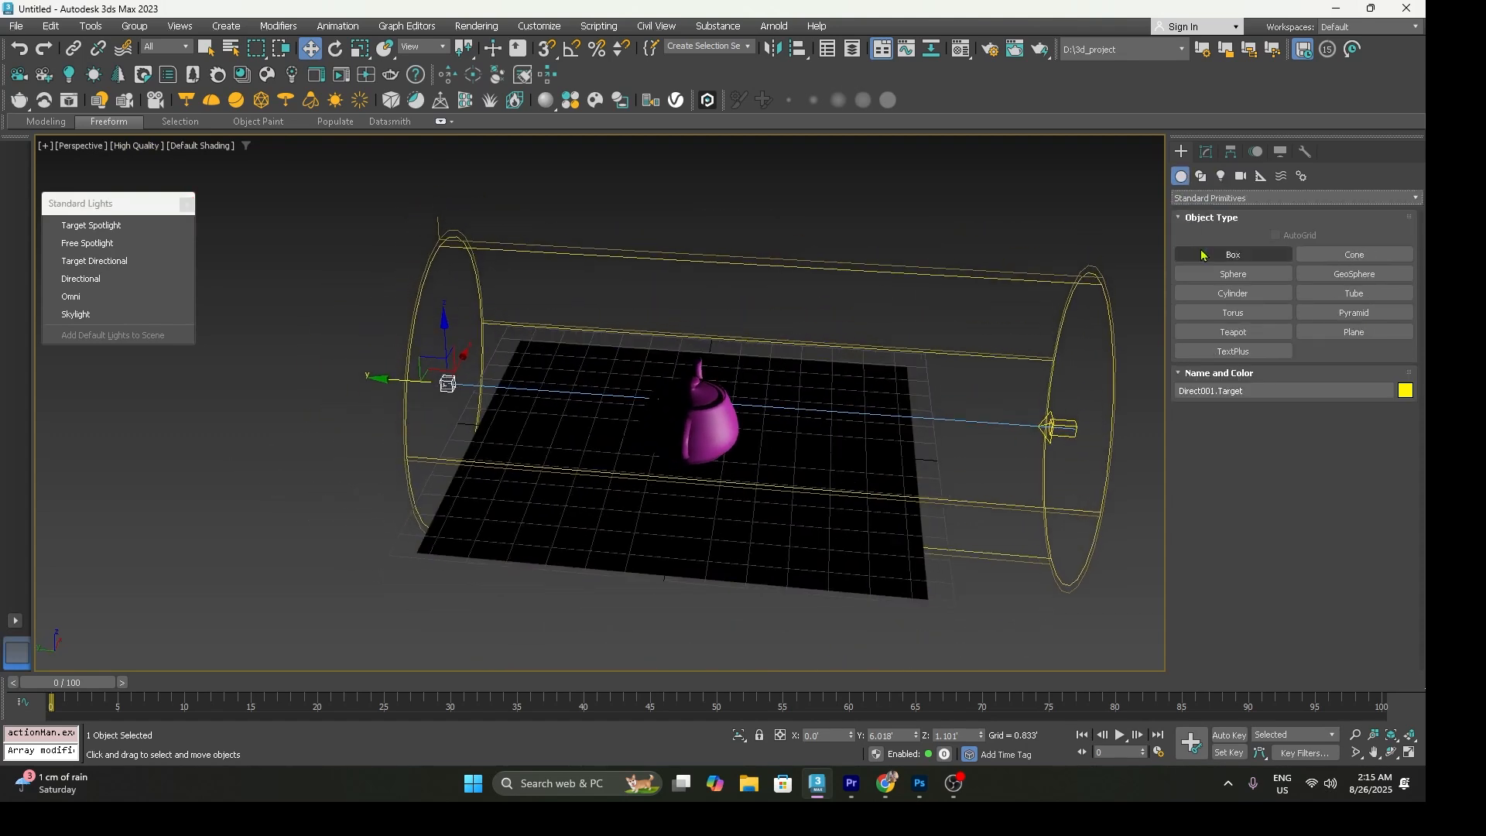
left_click(1233, 254)
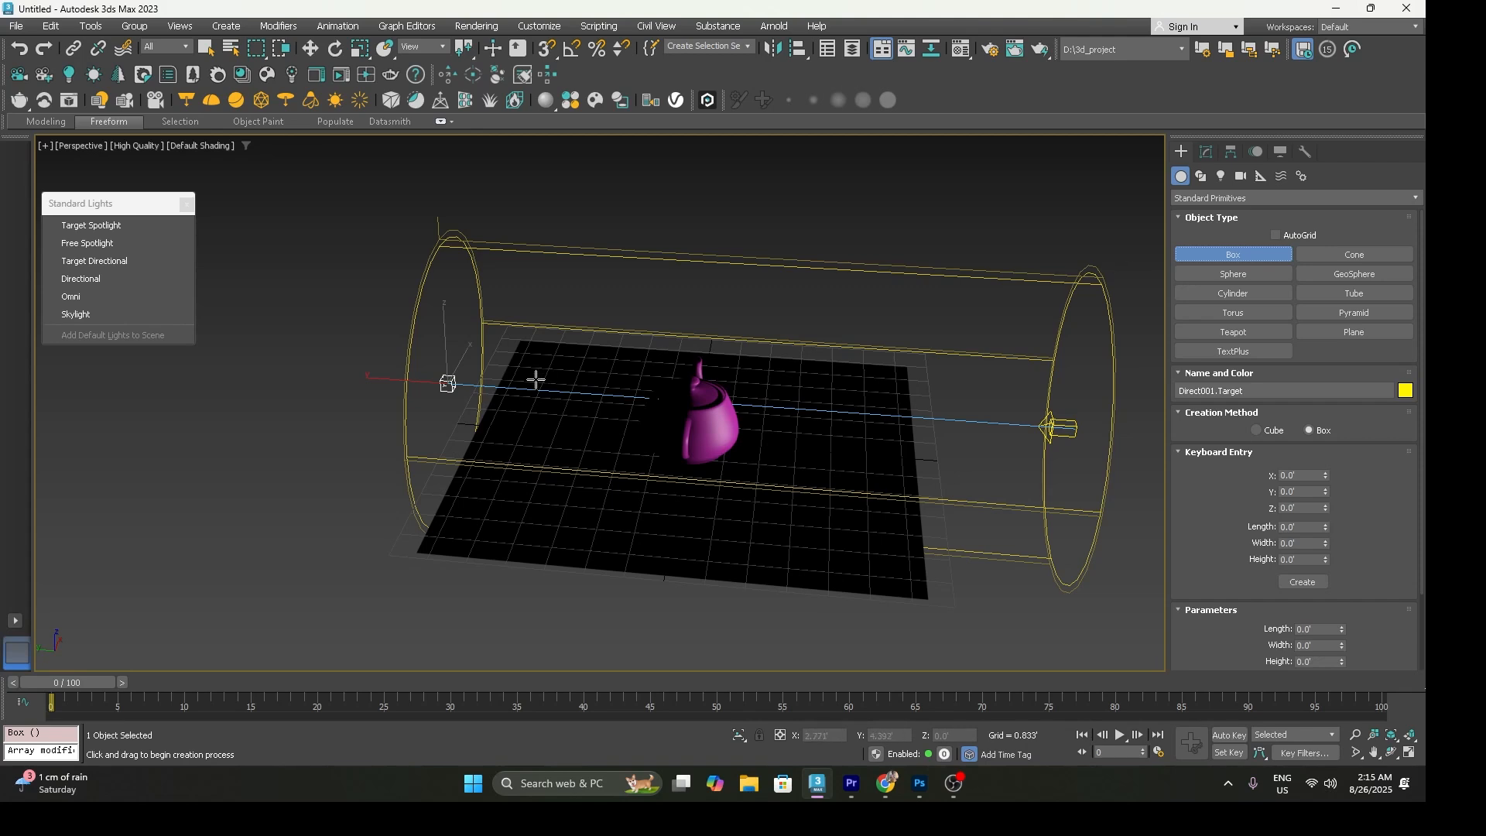
left_click_drag(525, 350, 460, 527)
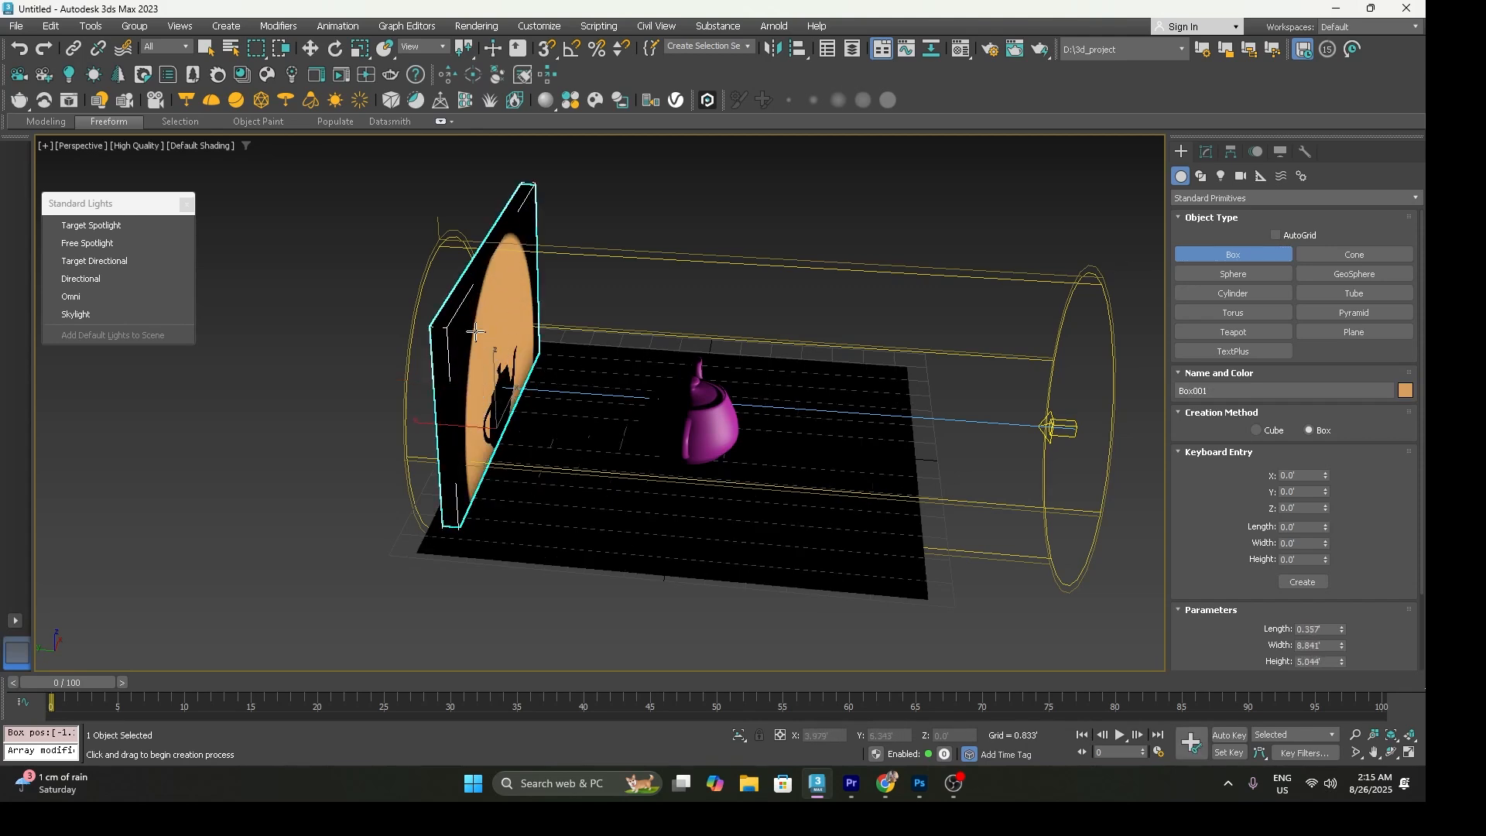
left_click(474, 357)
right_click(620, 459)
middle_click_drag(620, 460, 962, 352, "alt")
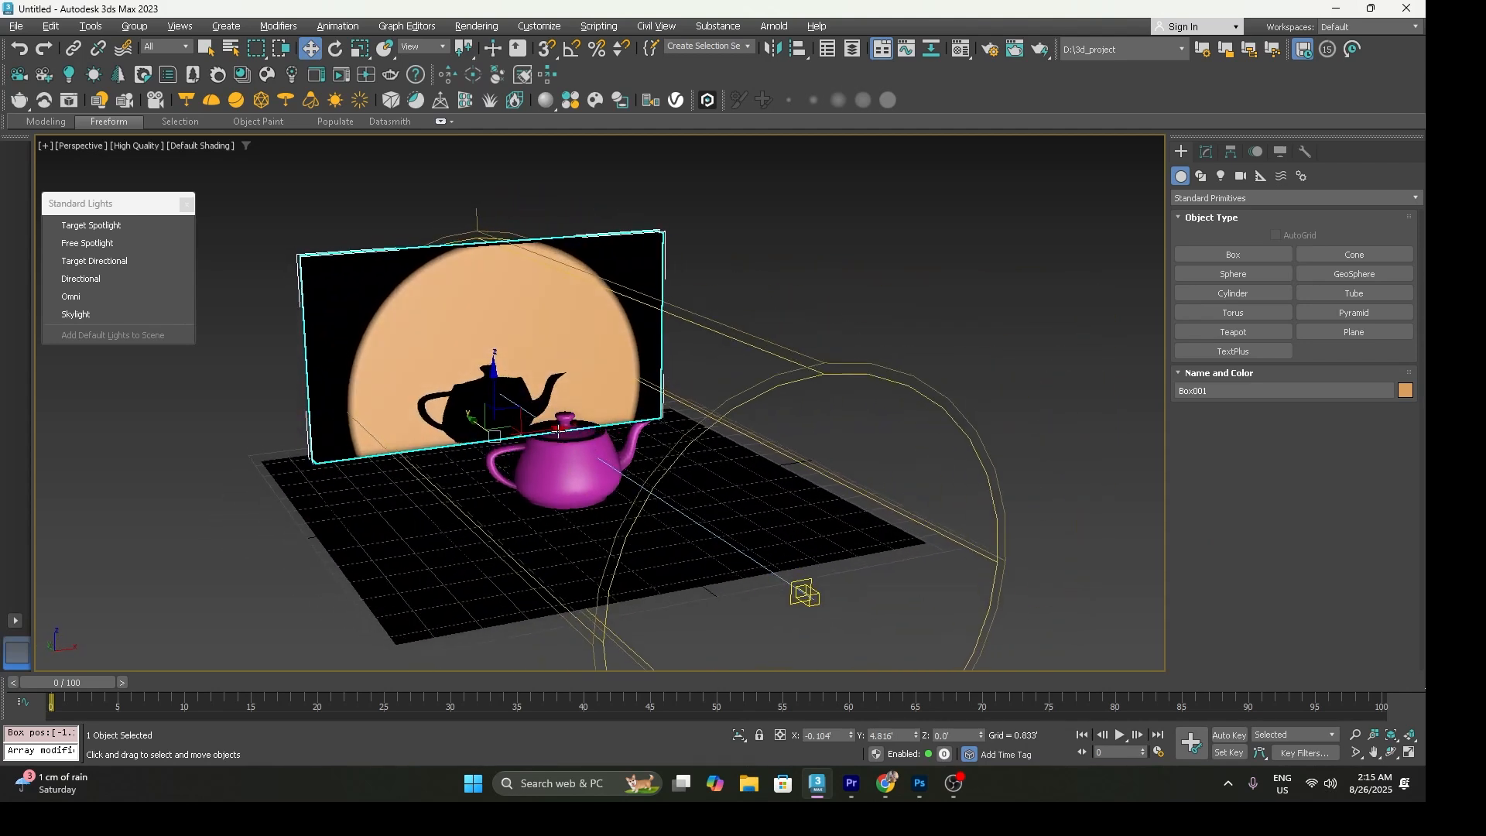
Enlarge the wall box to about 11.3' wide and 7' high
left_click(1207, 152)
left_click_drag(1343, 413, 1343, 366)
middle_click_drag(772, 461, 601, 517, "alt")
scroll(608, 464, "up", 3)
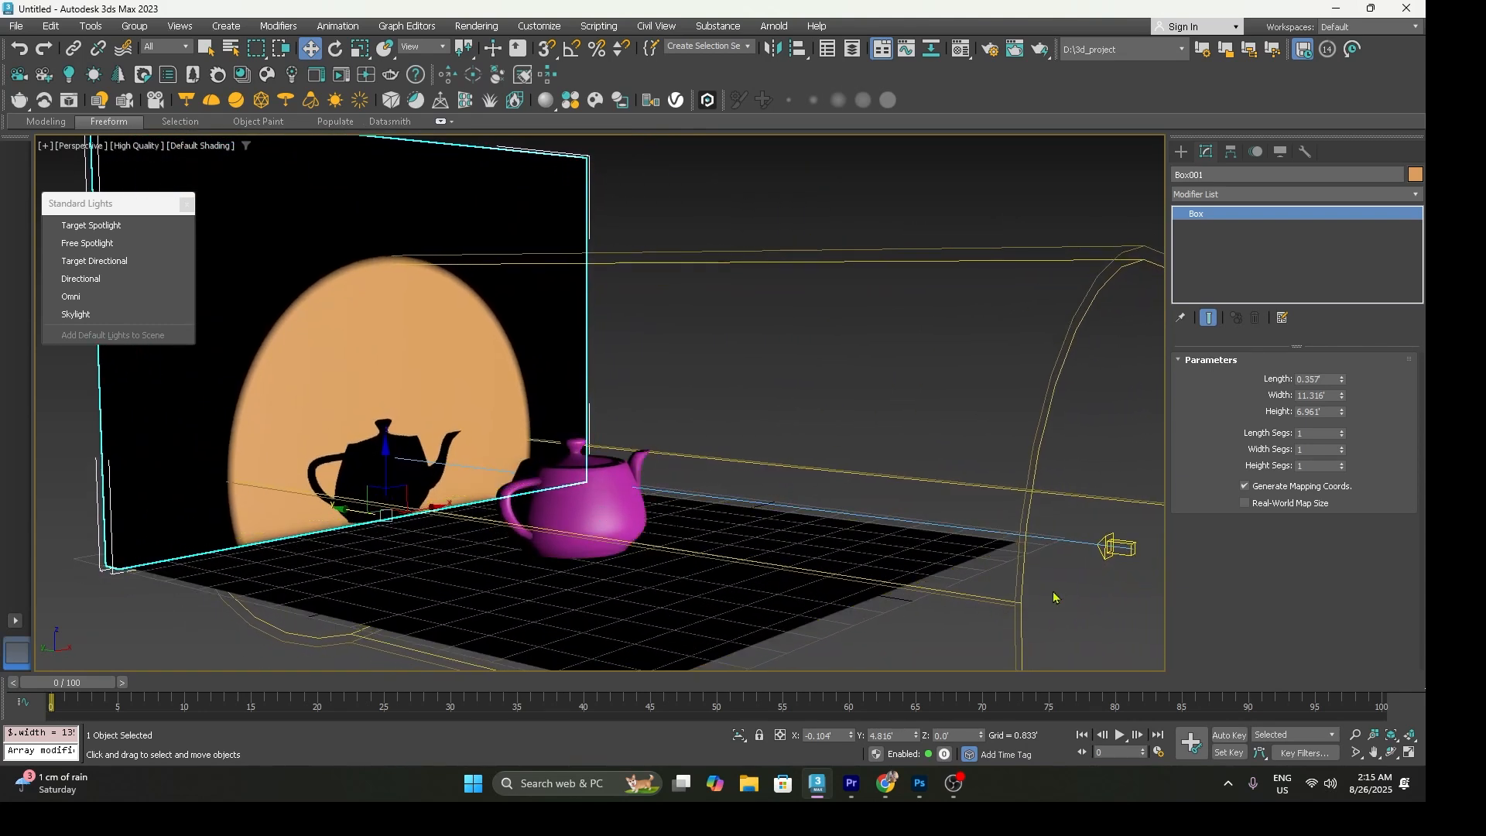
Select the directional light, render the Perspective view with the current renderer, and close the rendered frame
left_click(1109, 547)
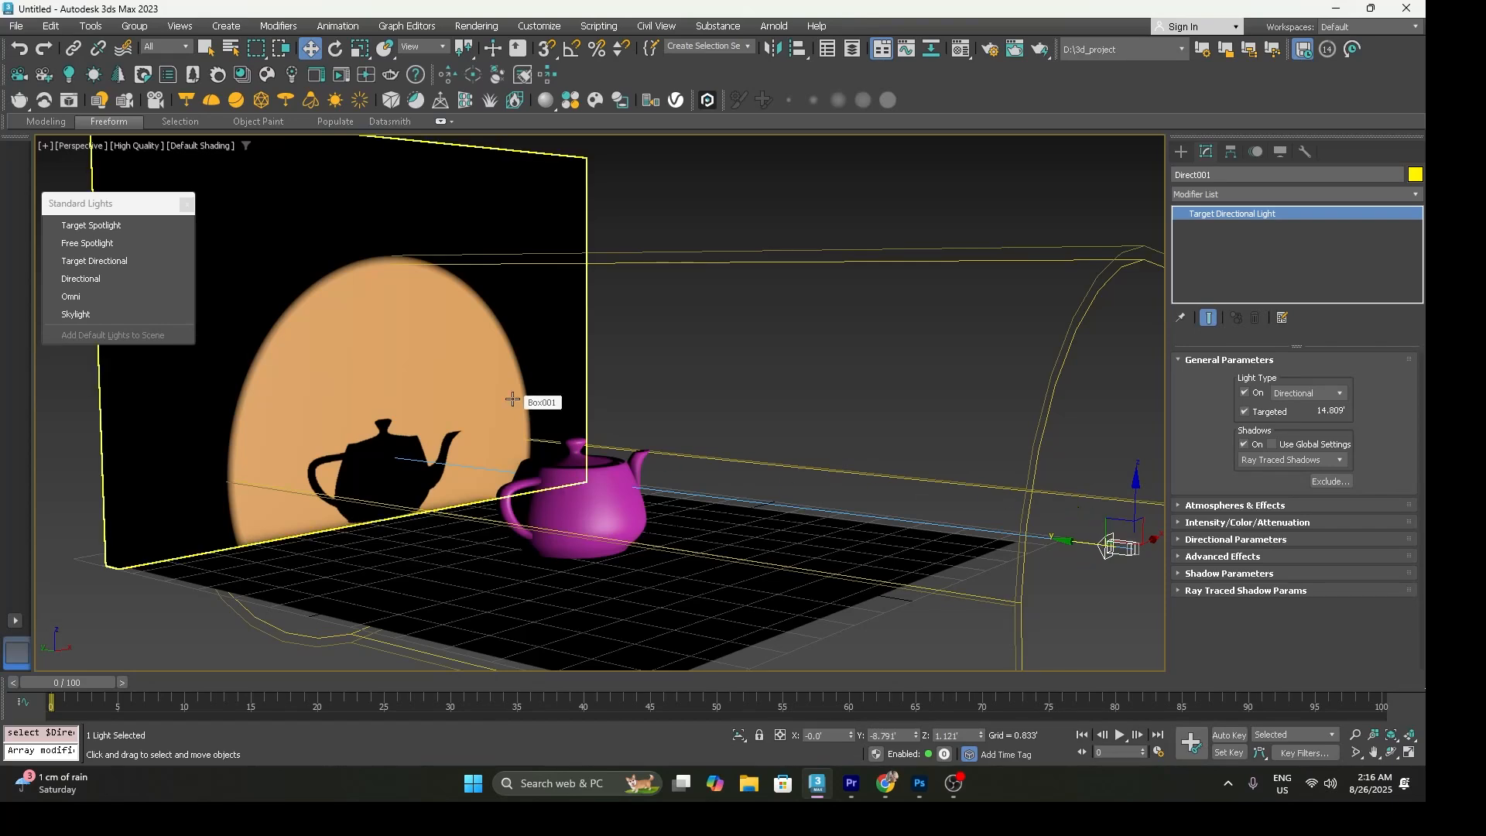
middle_click_drag(534, 421, 519, 400)
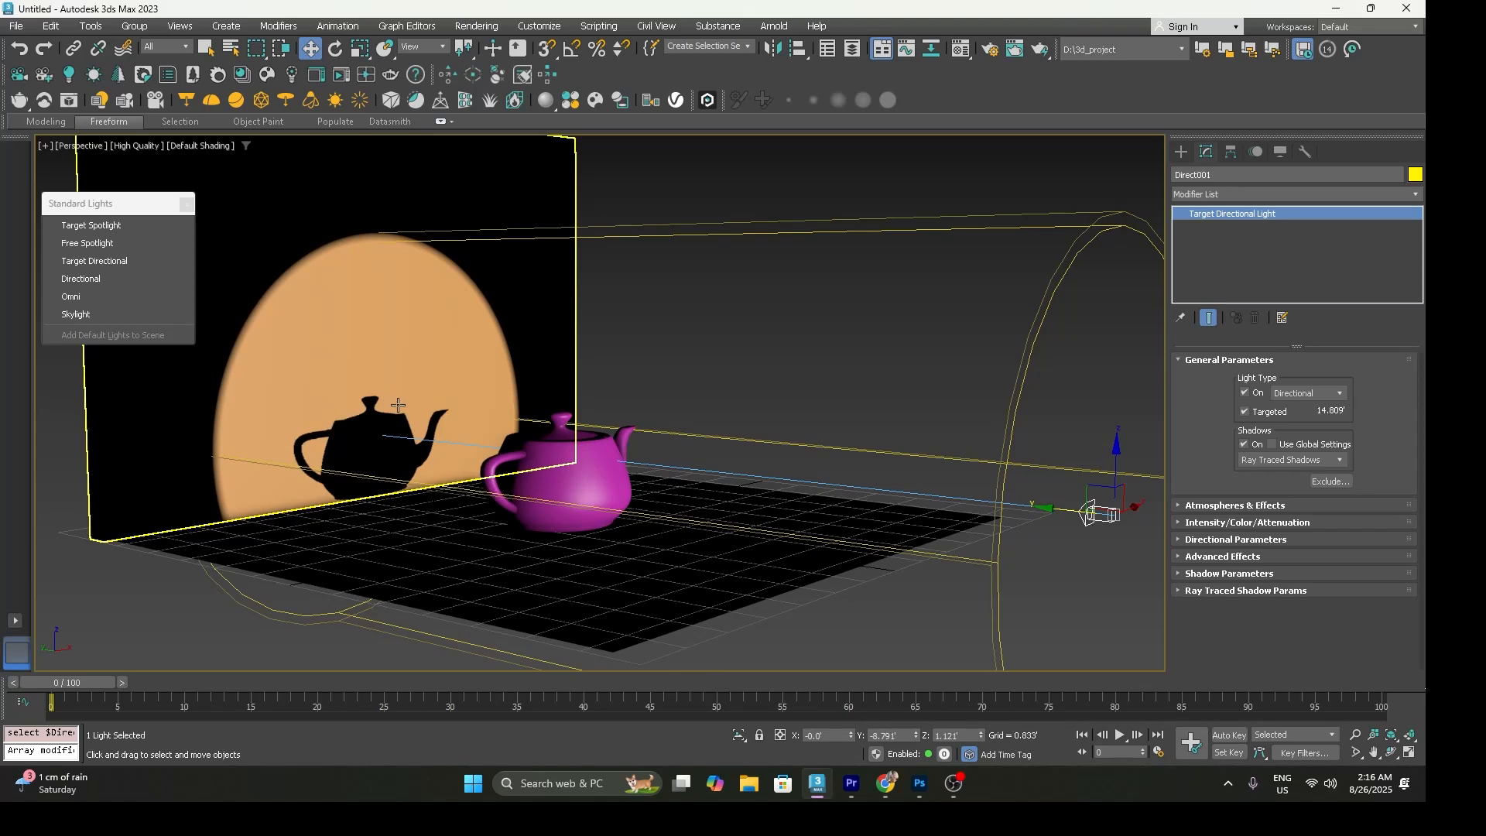
key("shift+q")
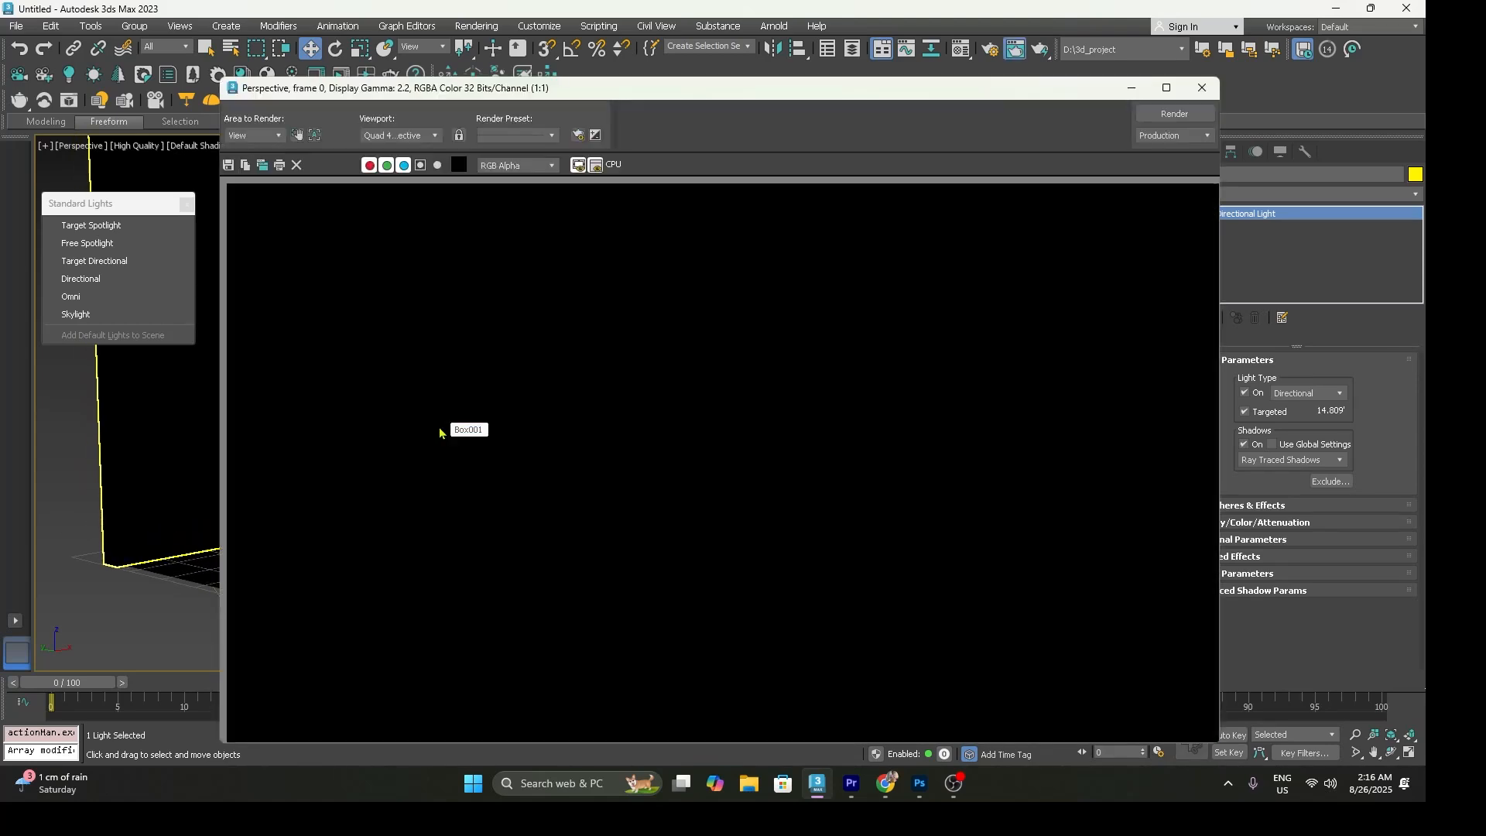
left_click(1202, 87)
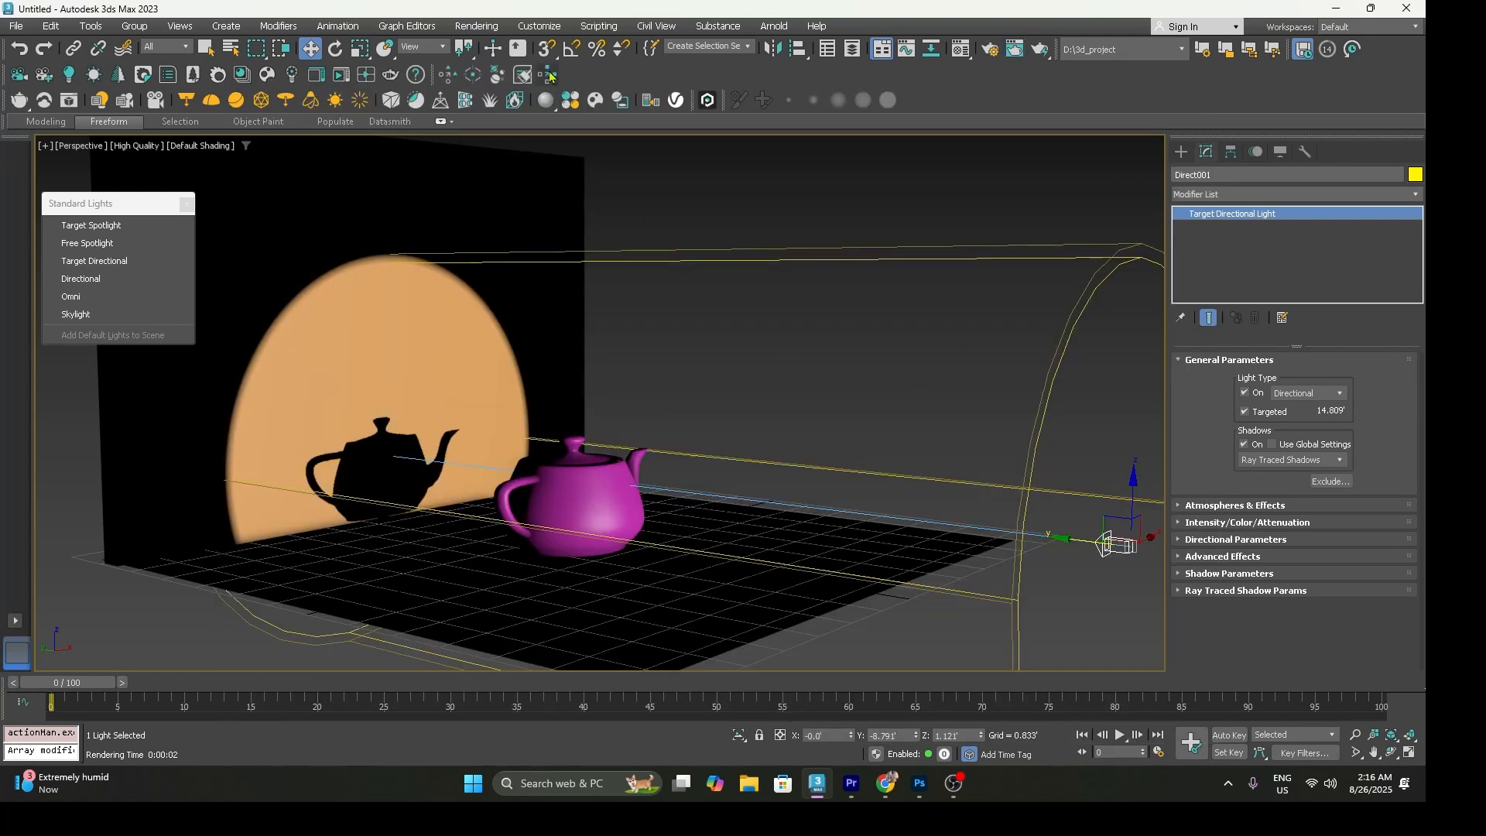
Change the renderer to Scanline Renderer, render the Perspective view, and close the rendered frame
left_click(483, 28)
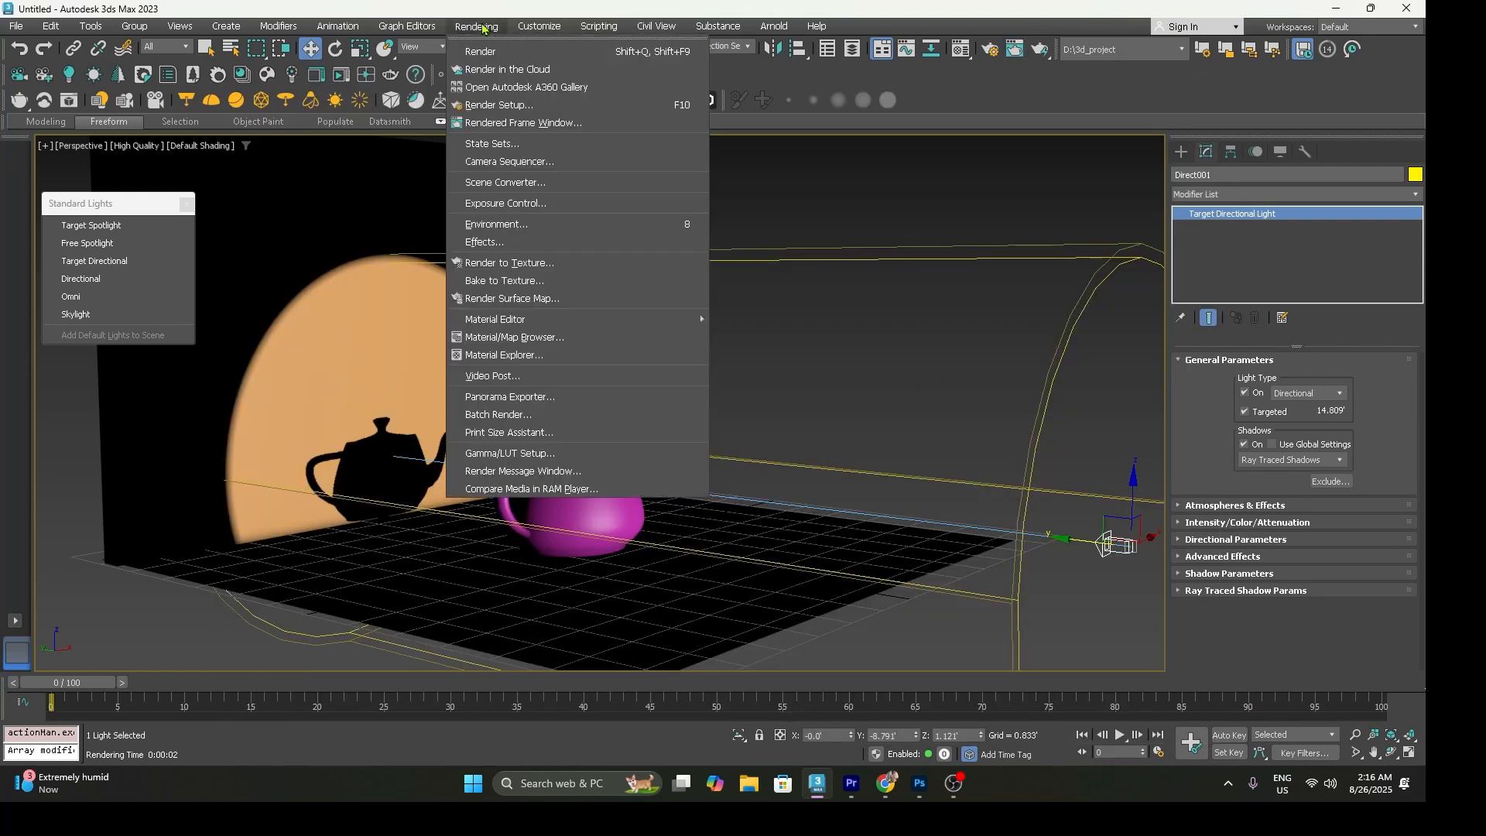
left_click(529, 106)
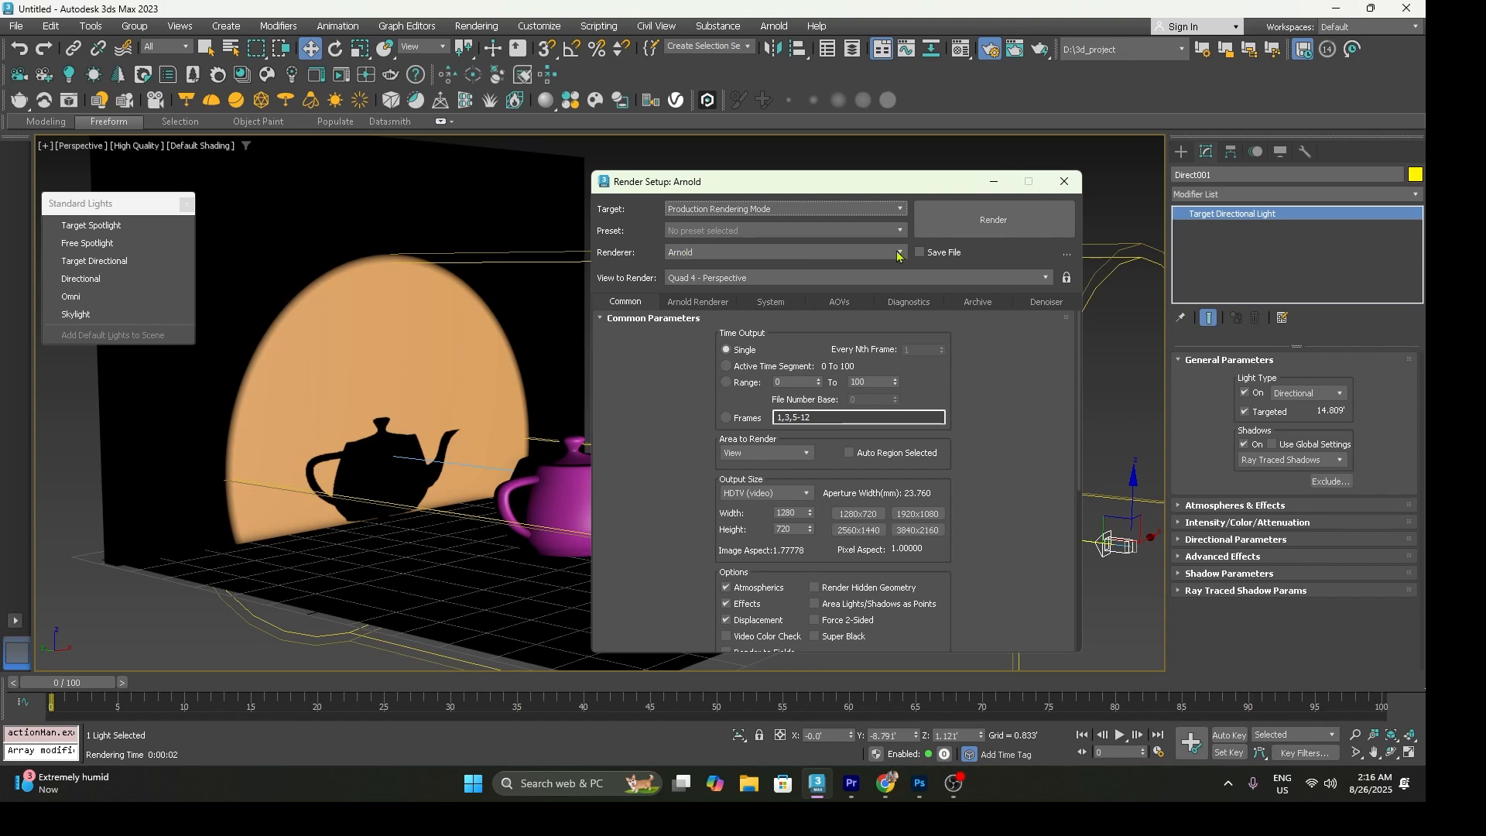
left_click(755, 256)
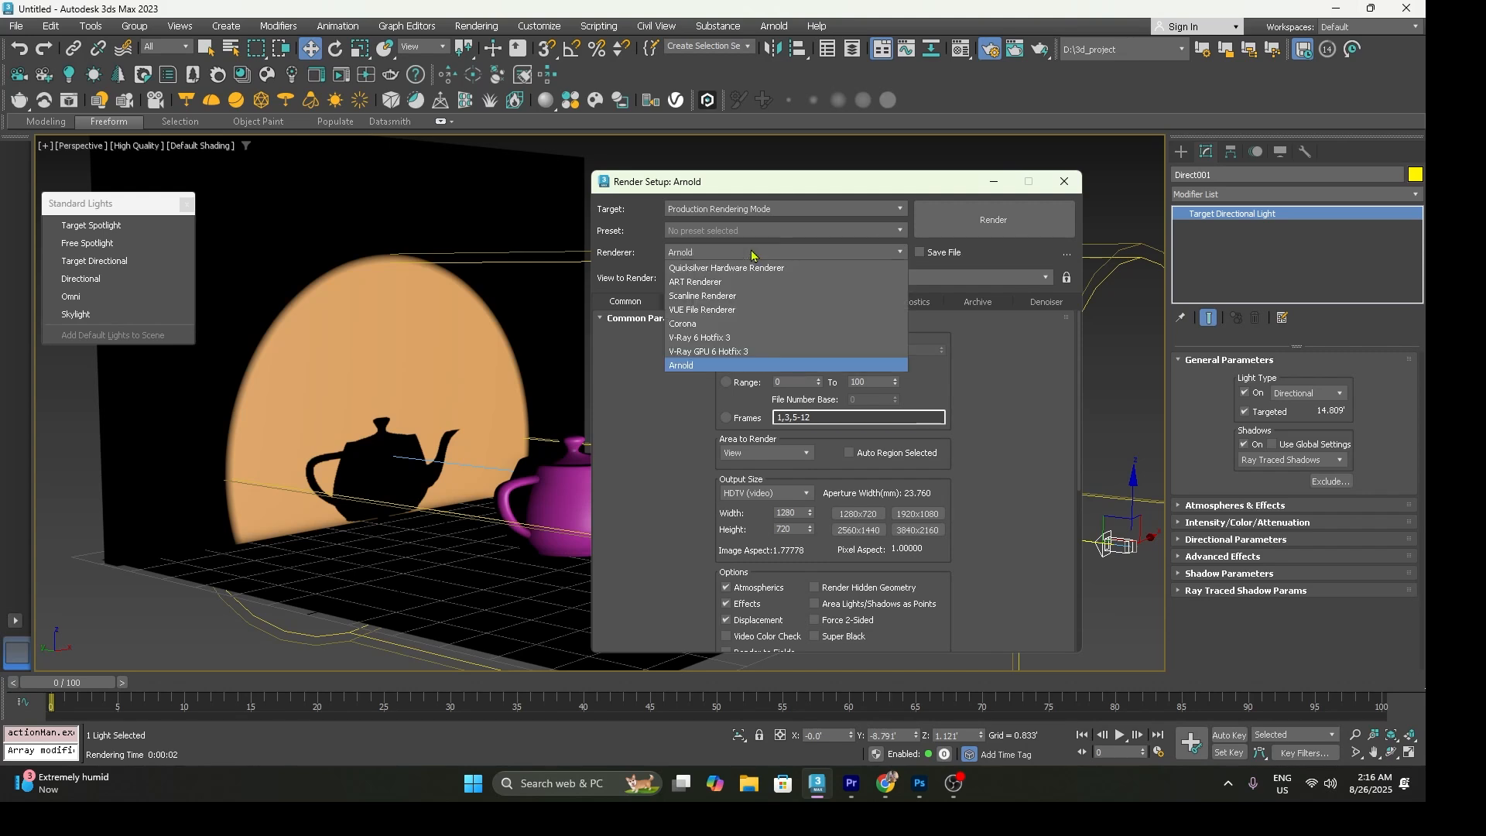
left_click(734, 296)
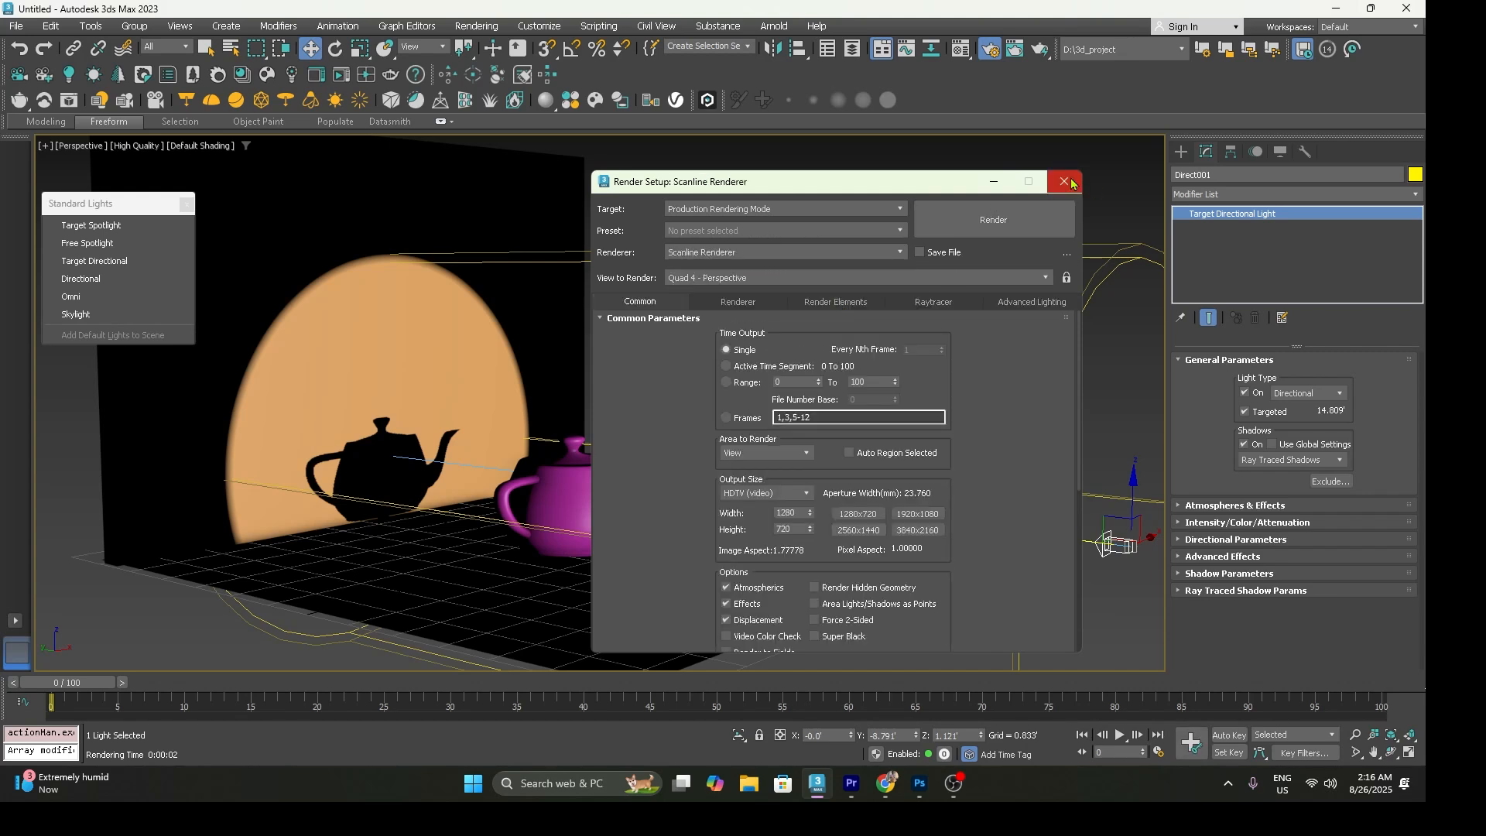
left_click(1065, 181)
key("shift+q")
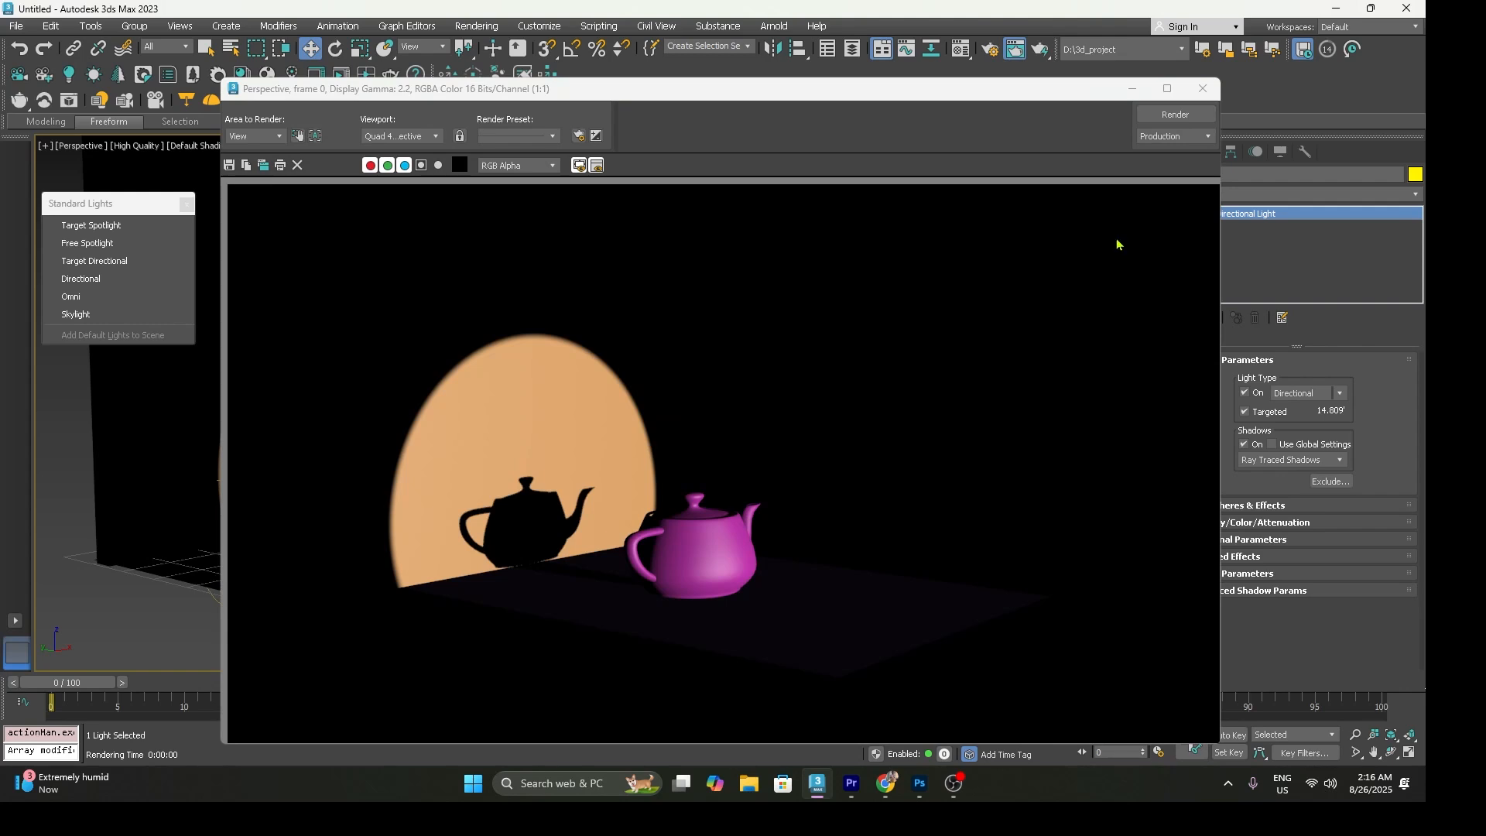
left_click(1202, 88)
Lower the teapot to about Z -0.035' and render the Perspective view again
left_click(619, 484)
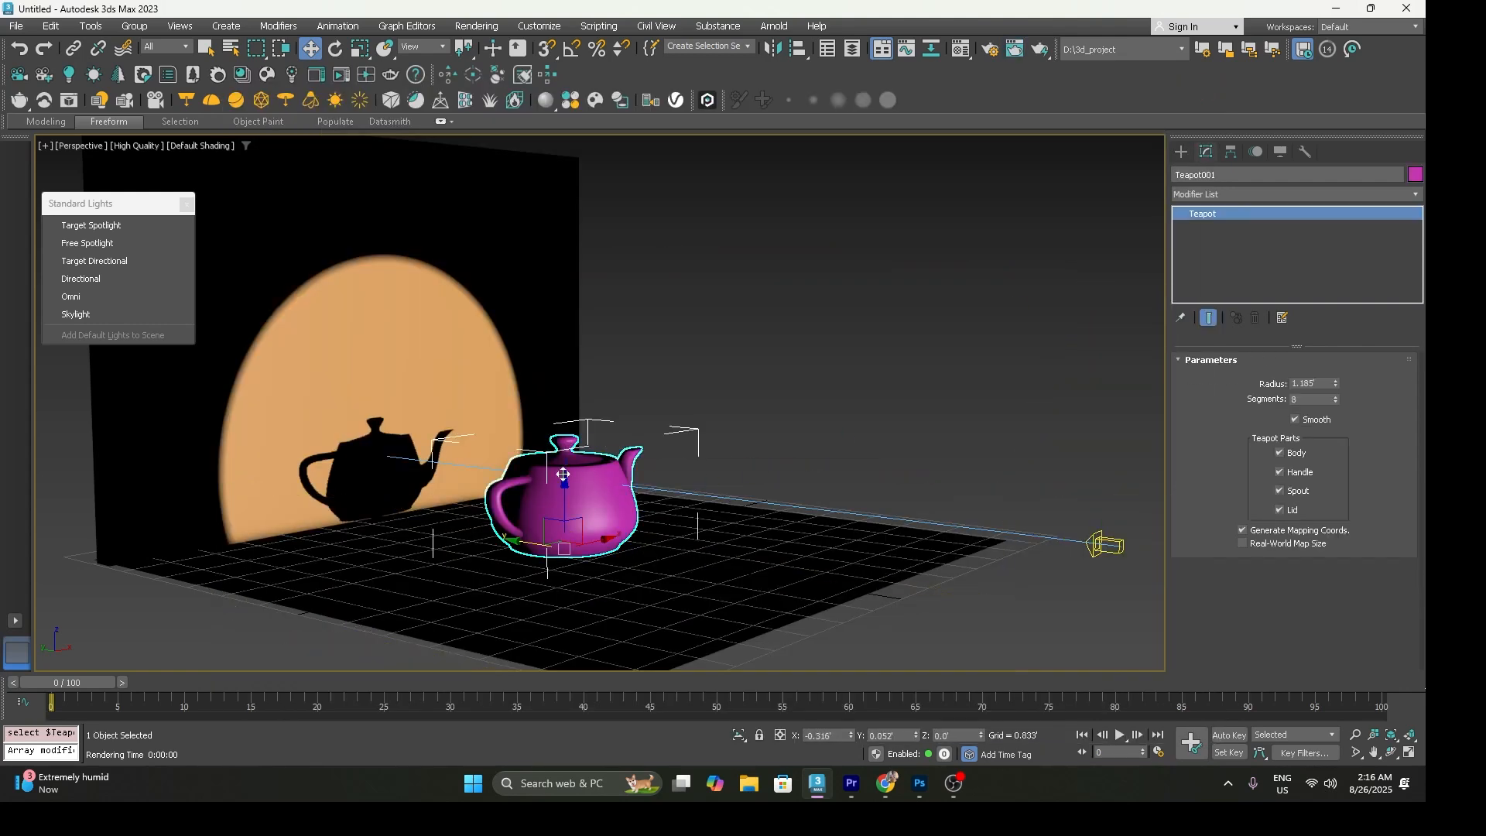
left_click_drag(565, 479, 571, 487)
key("shift+q")
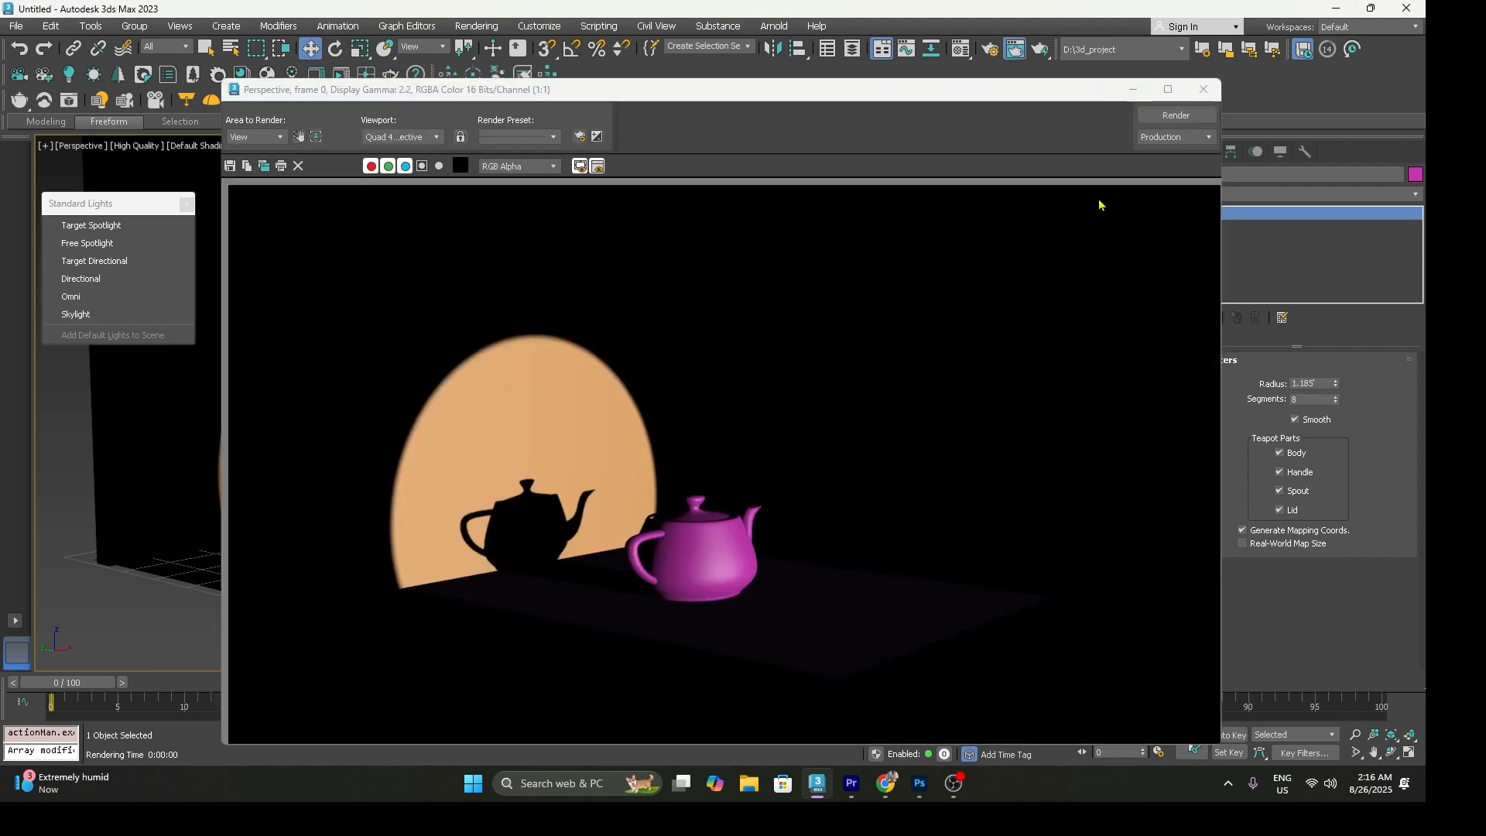
left_click(1204, 89)
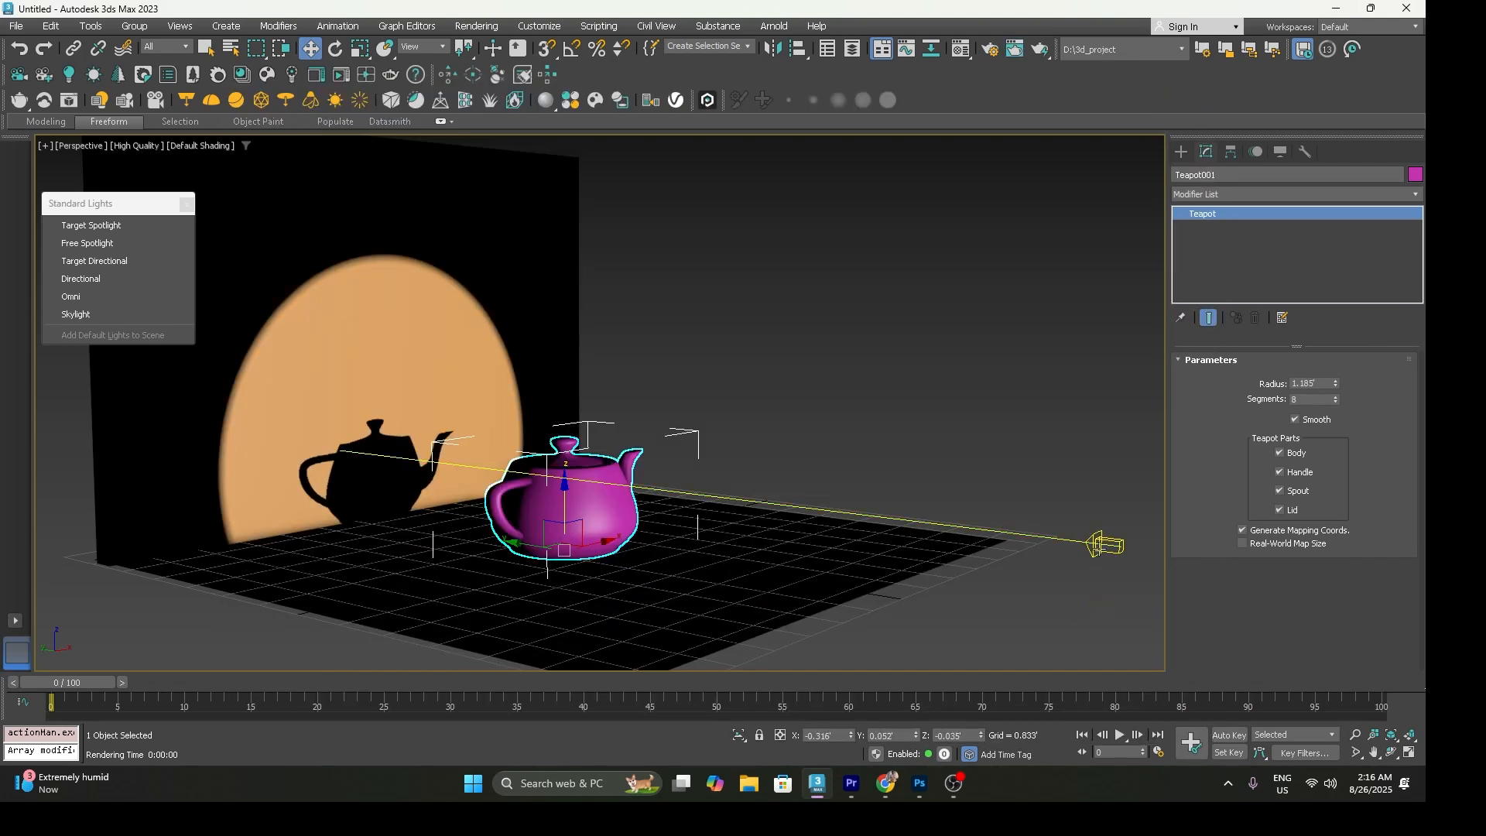
Set the directional light's shadow type to Area Shadows and render the Perspective view to check the shadow
left_click(1099, 553)
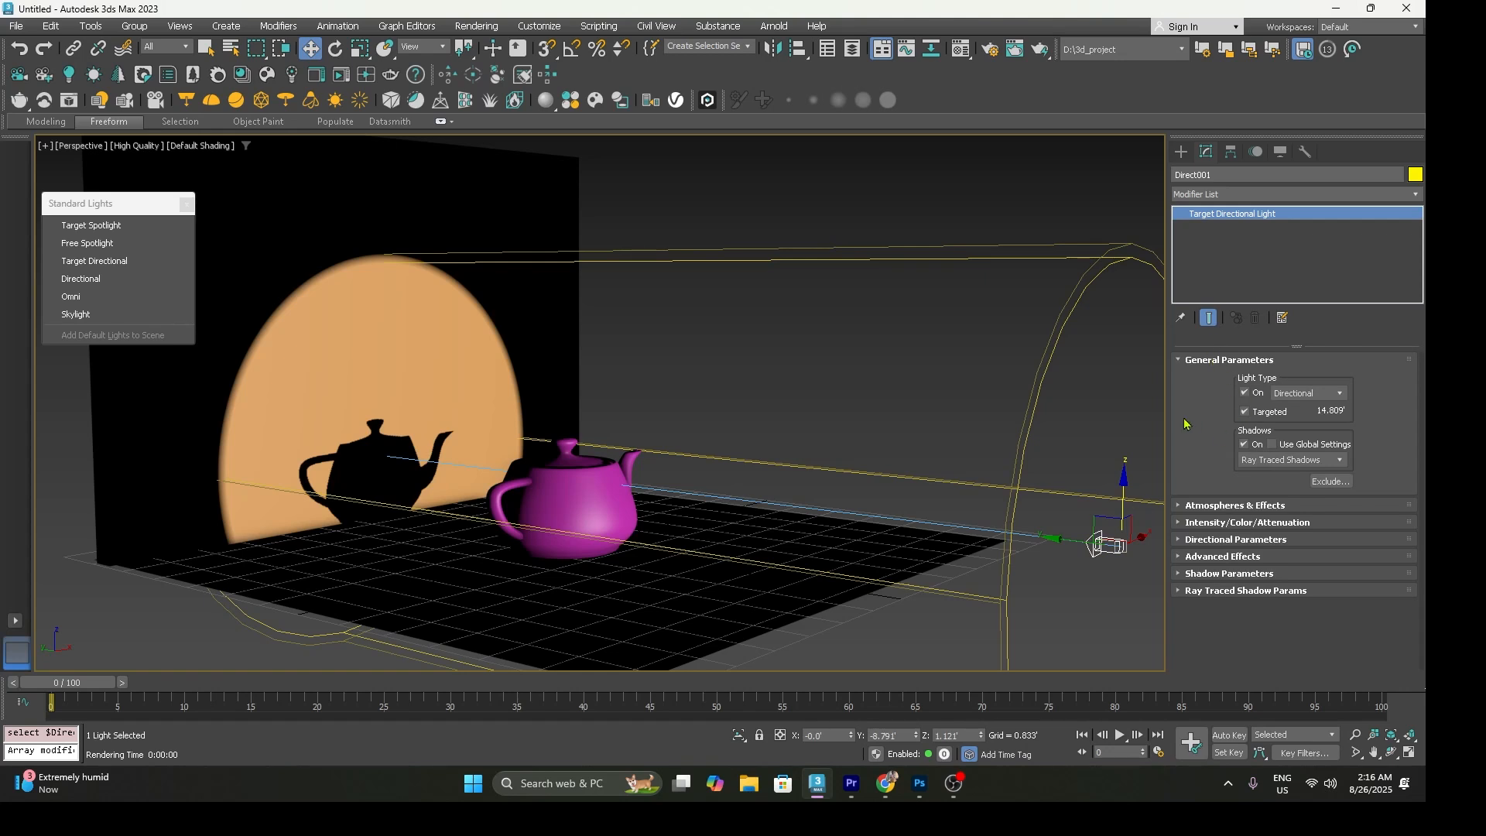
left_click(1273, 461)
left_click(1266, 484)
key("shift+q")
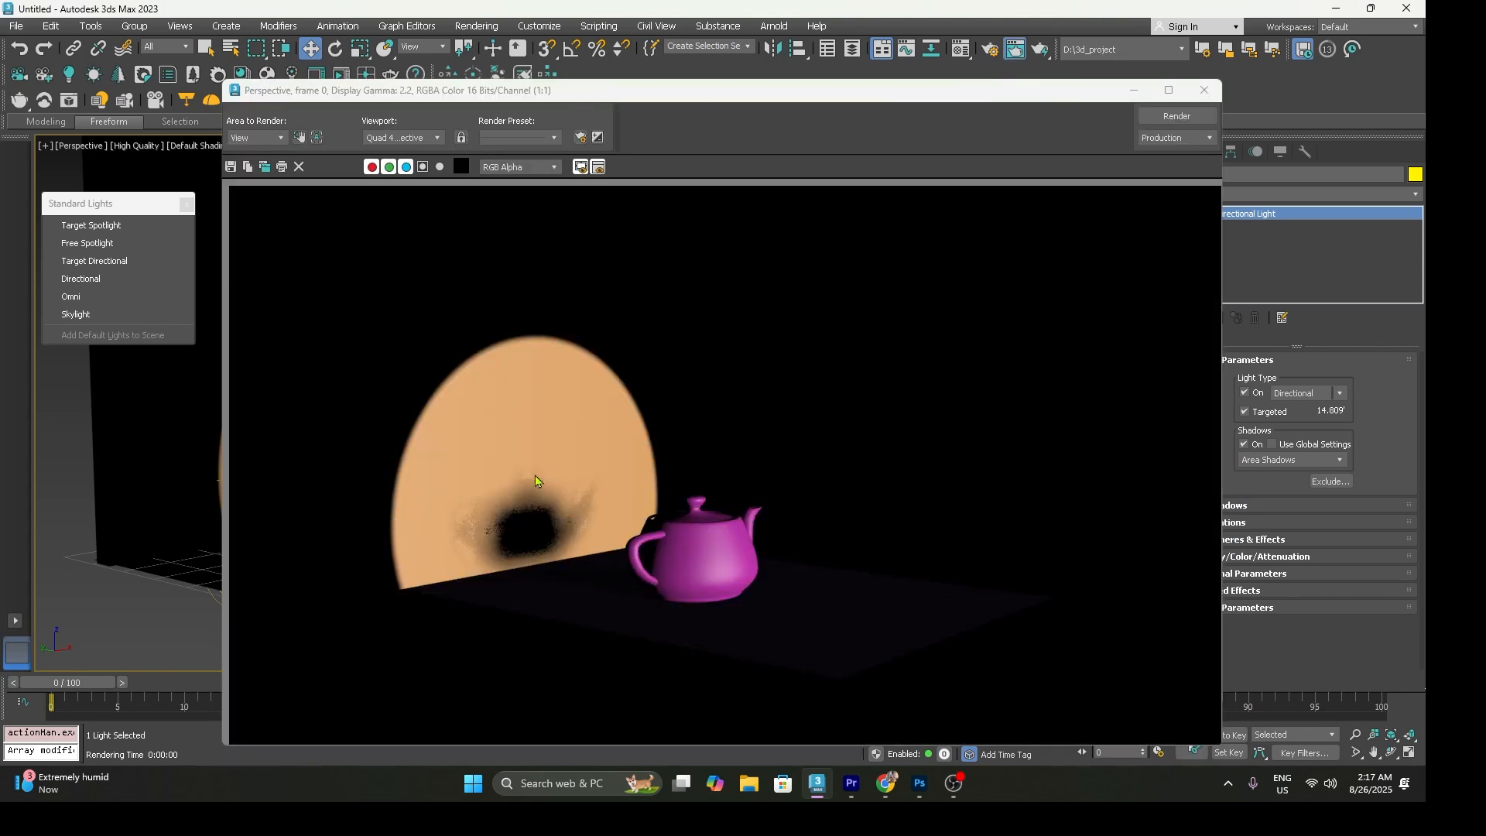
left_click(1204, 90)
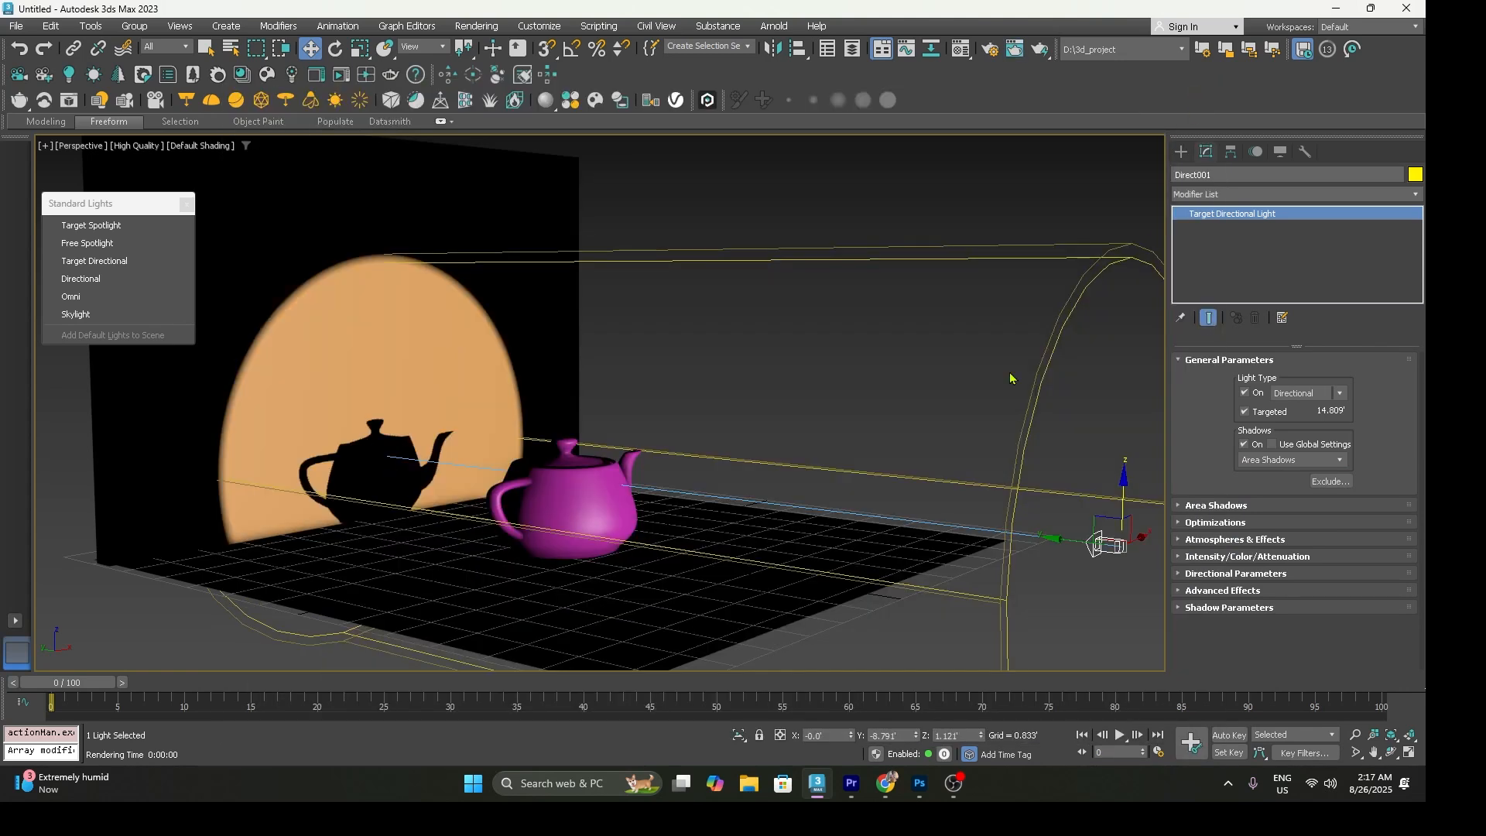
Set the area shadow's Shadow Integrity to 10 and render the Perspective view
left_click(1219, 506)
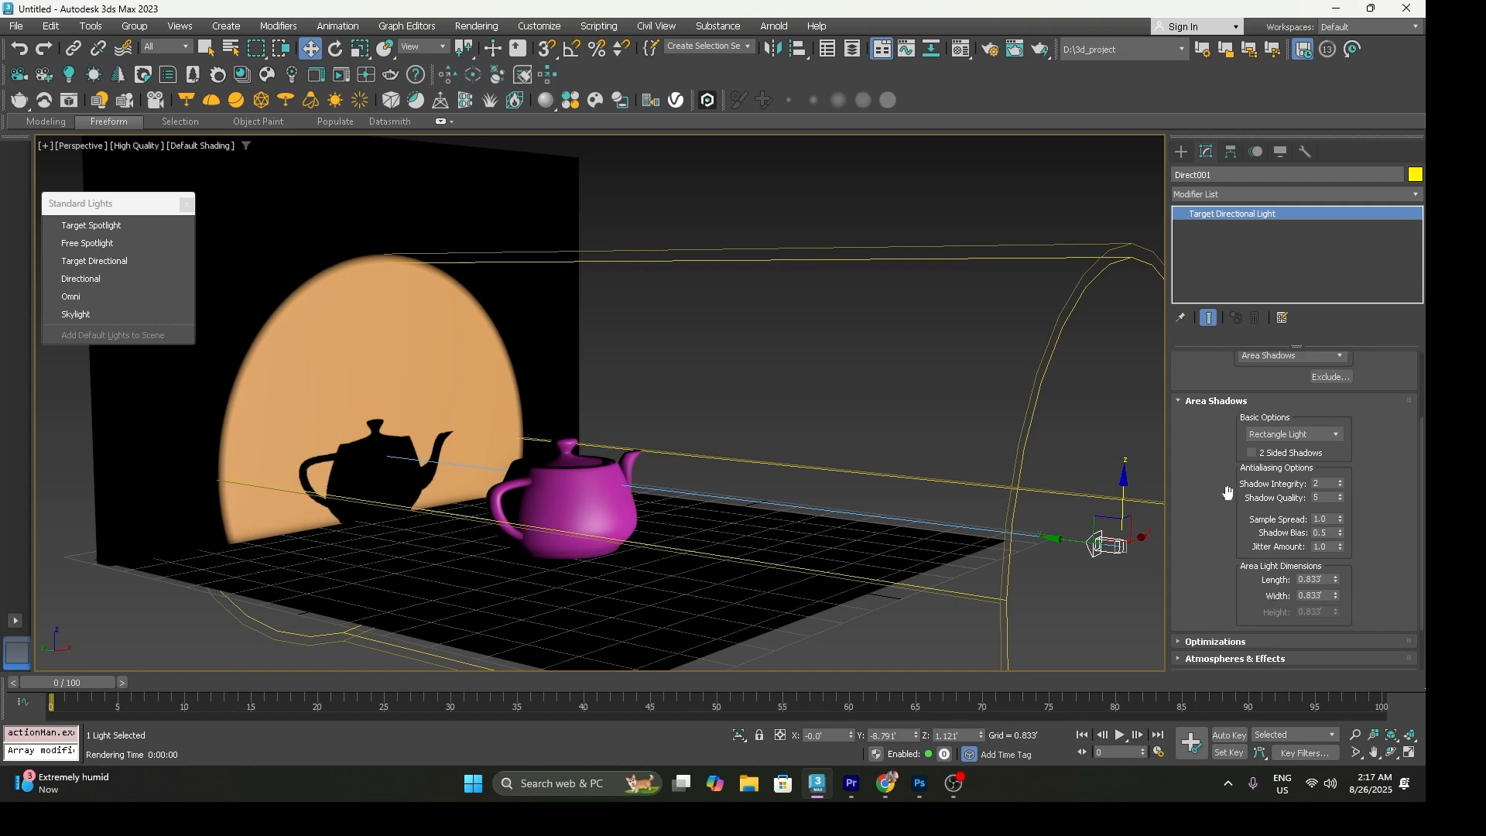
left_click(1323, 483)
type("10")
key("Return")
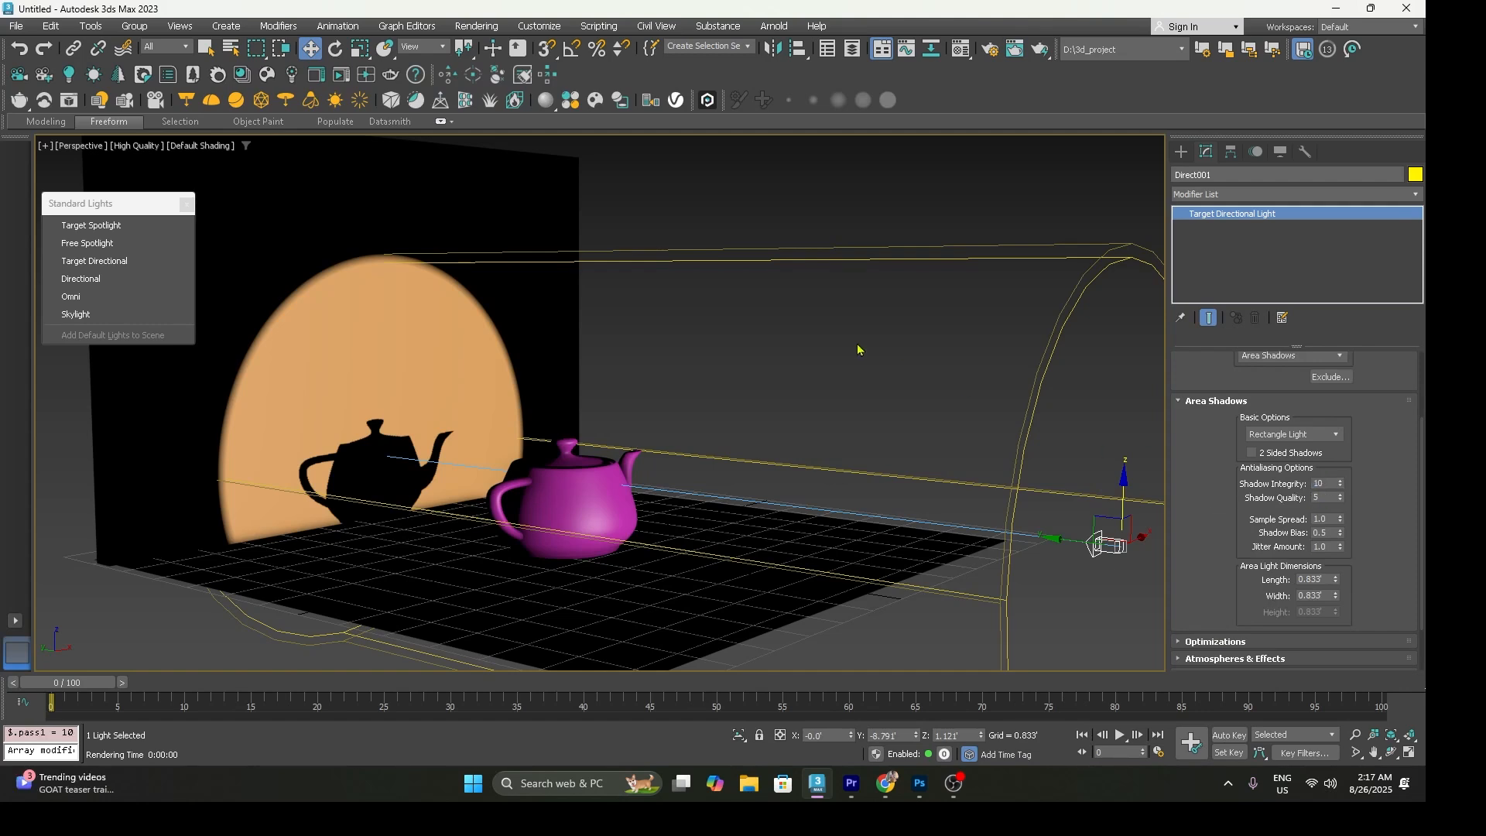
key("shift+q")
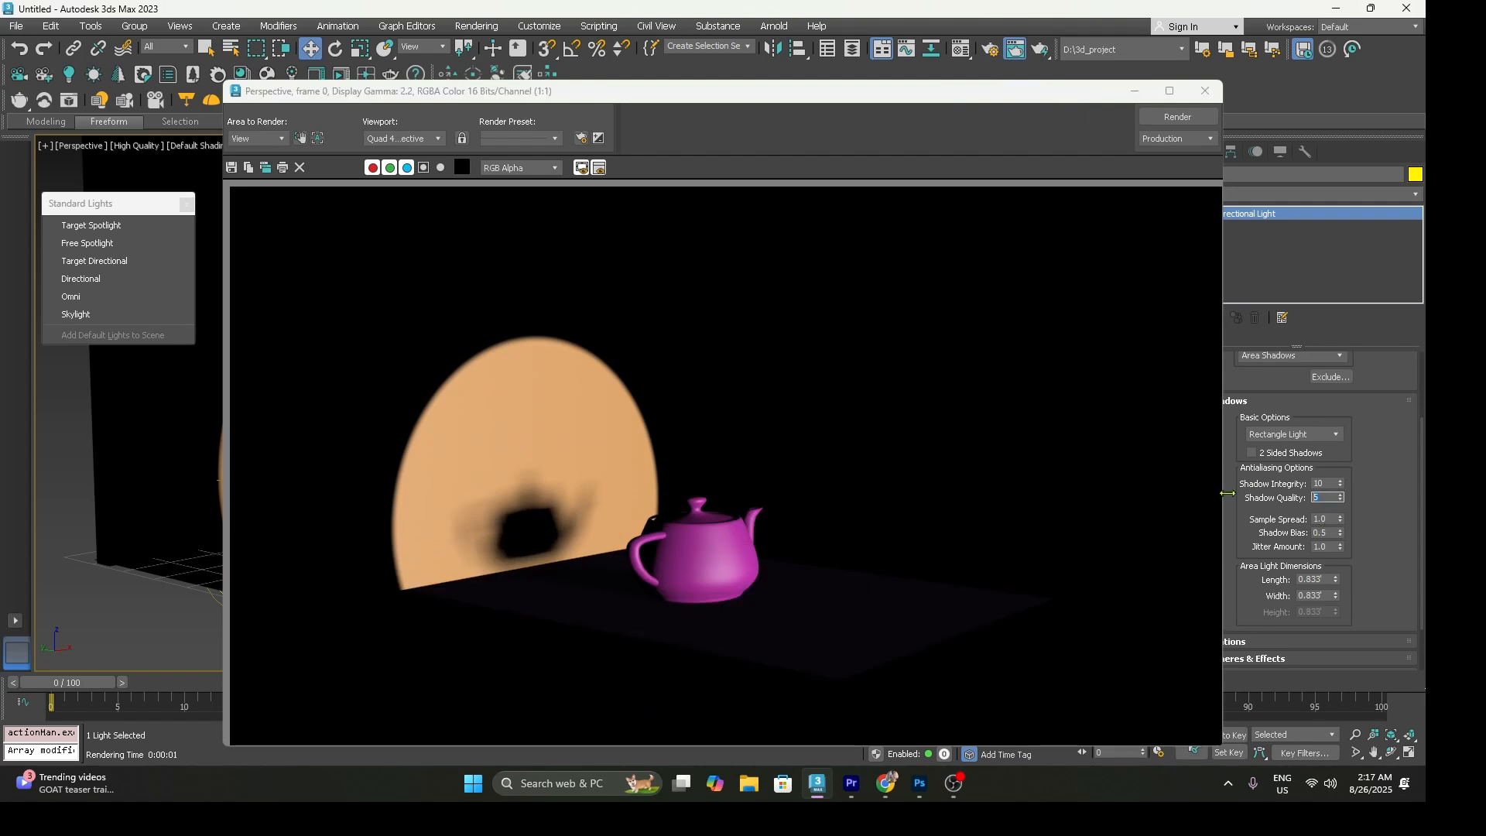
Set the area shadow's Shadow Quality to 10 and render the view again
type("10")
key("Return")
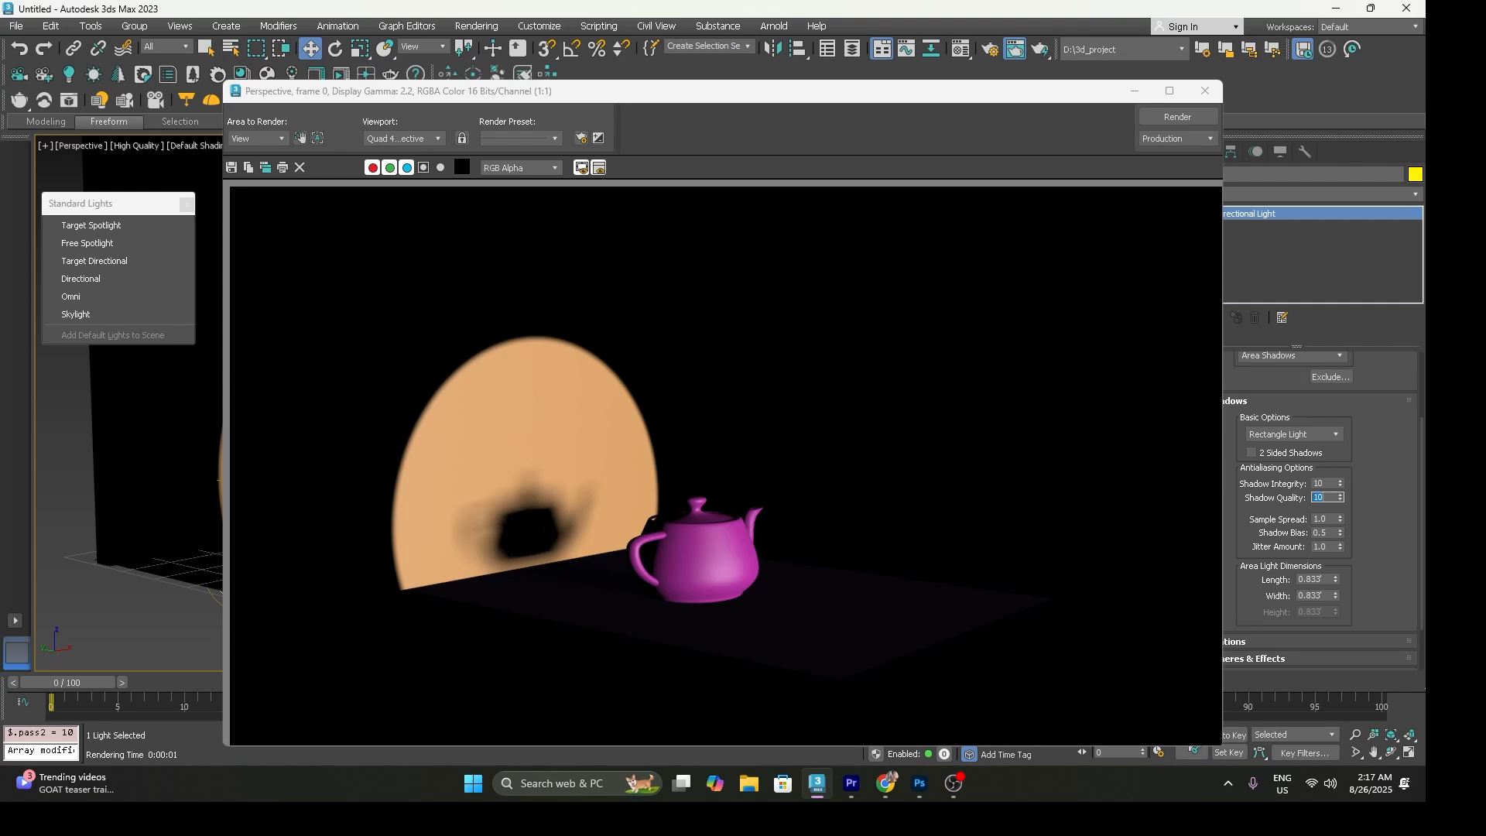
left_click(1178, 117)
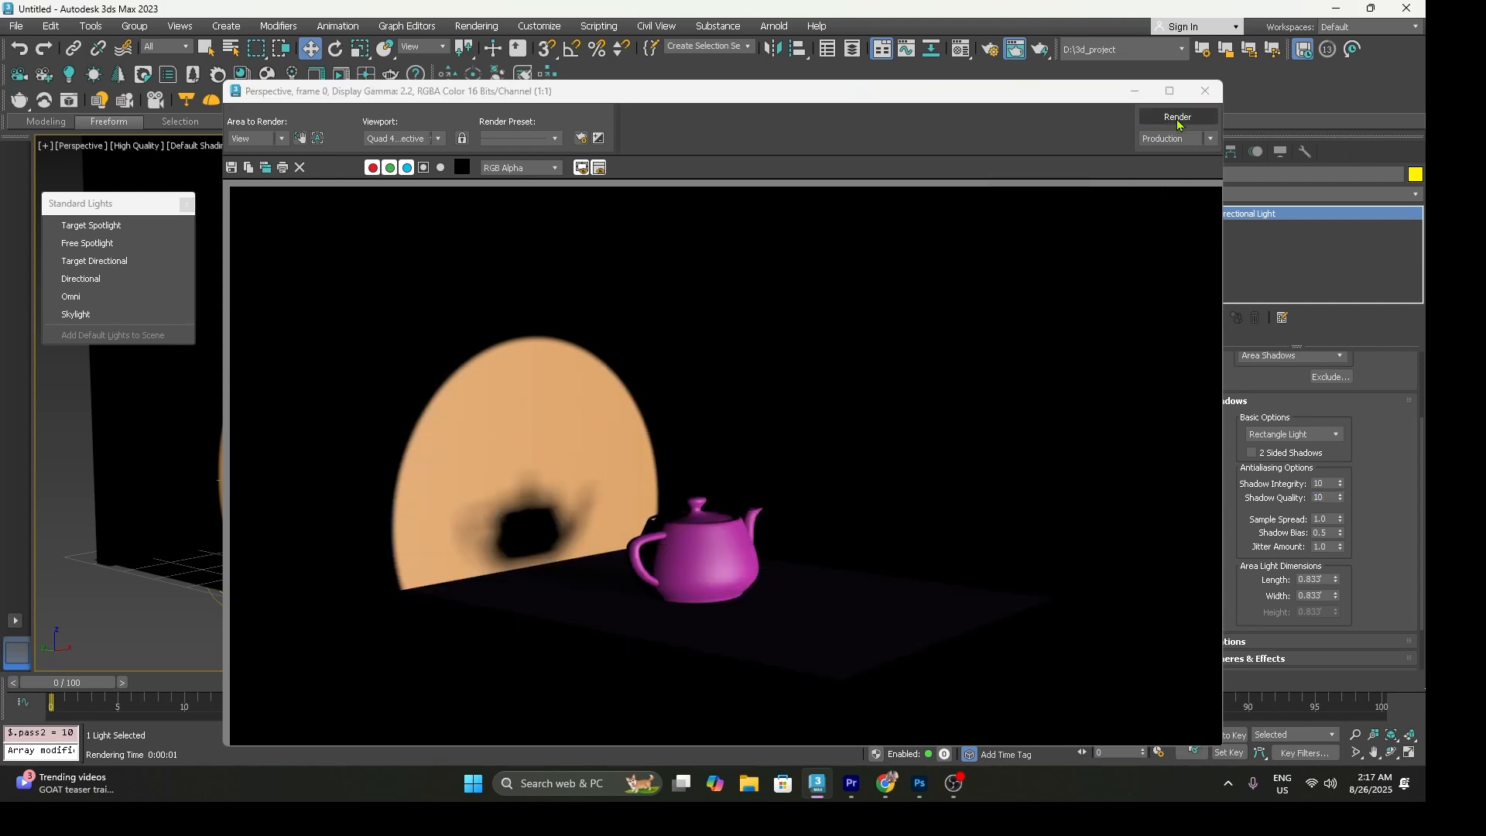
Set the area shadow's Sample Spread to 0.2 and rerender the Perspective view
double_click(1326, 518)
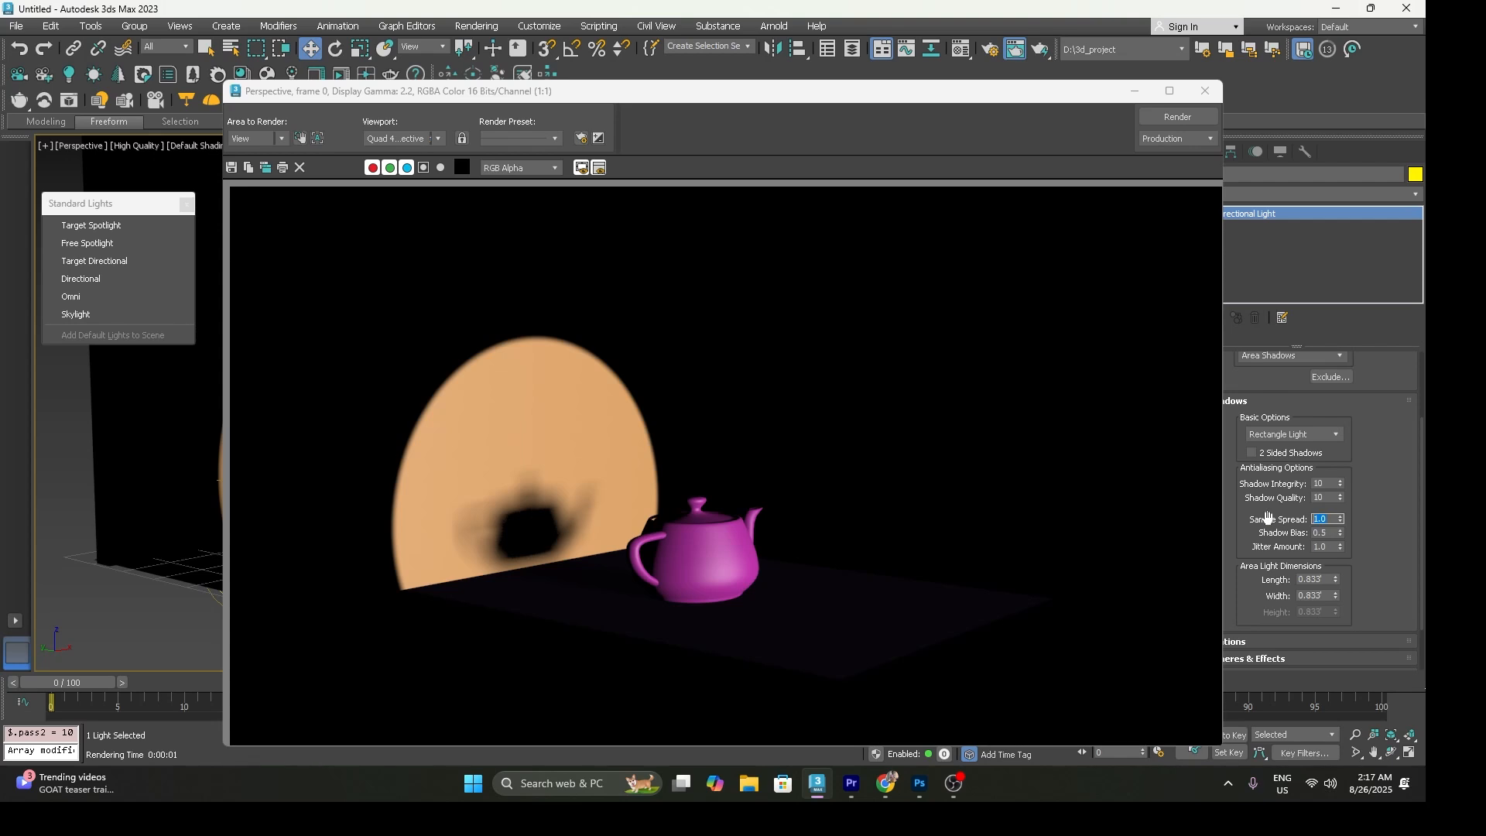
type("0.2")
key("Return")
left_click(1177, 117)
Change the directional light's shadow type to Shadow Map, render the view, and inspect the teapot shadow's edges up close
left_click(1289, 358)
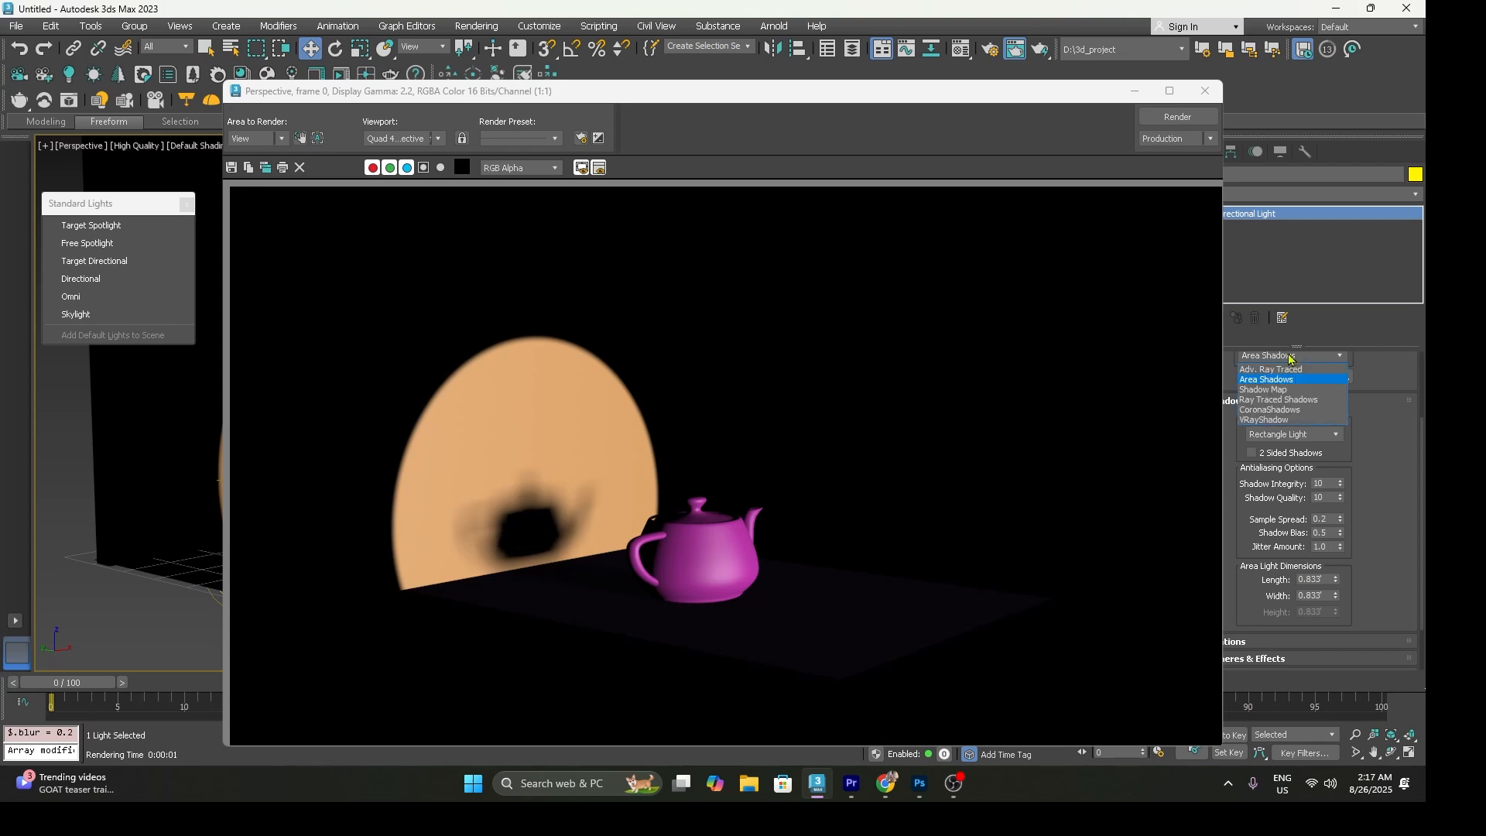
left_click(1287, 394)
left_click(1159, 118)
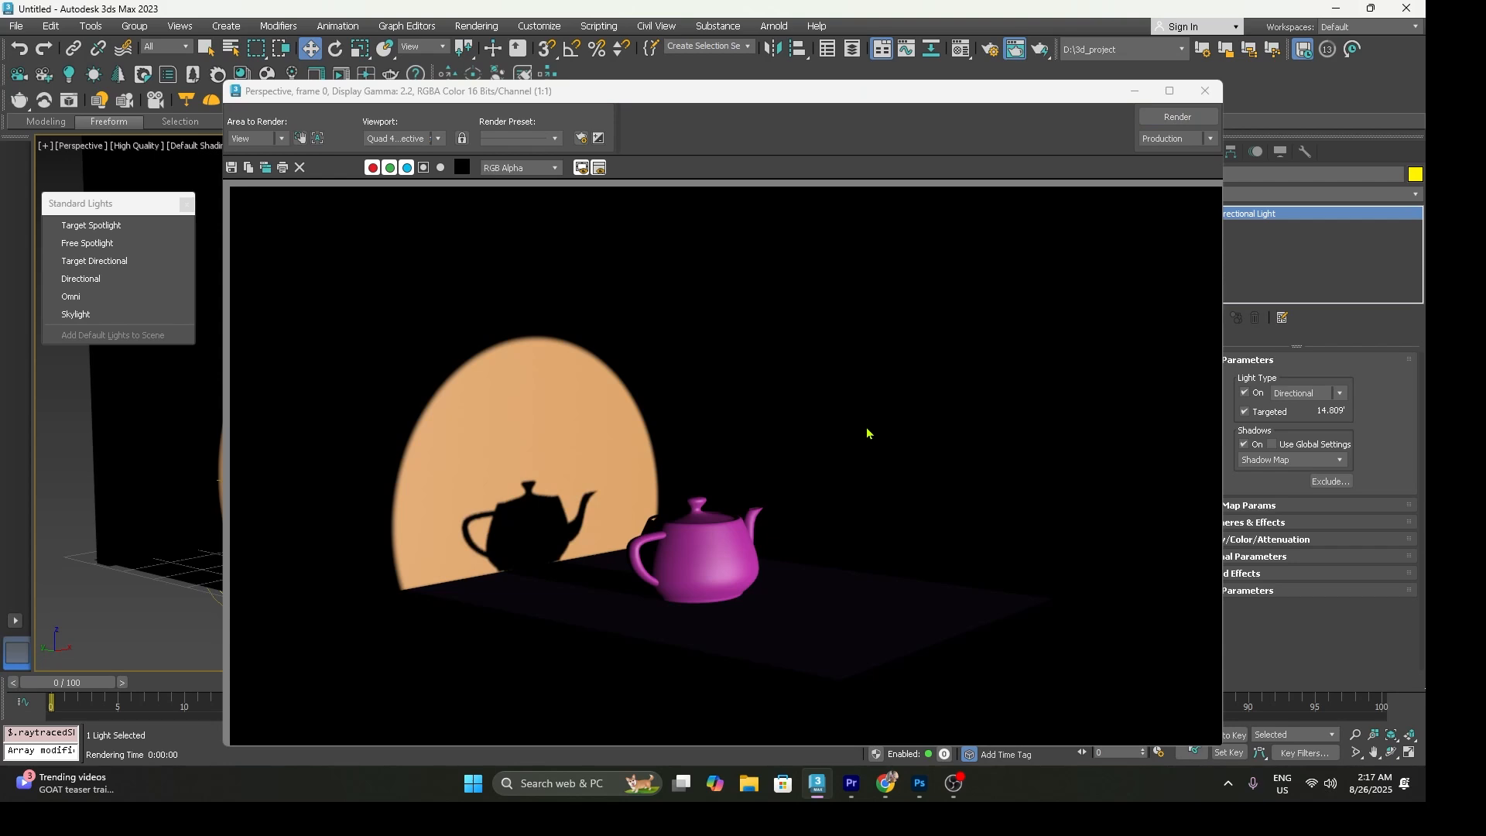
scroll(475, 554, "up", 3)
scroll(480, 554, "down", 2)
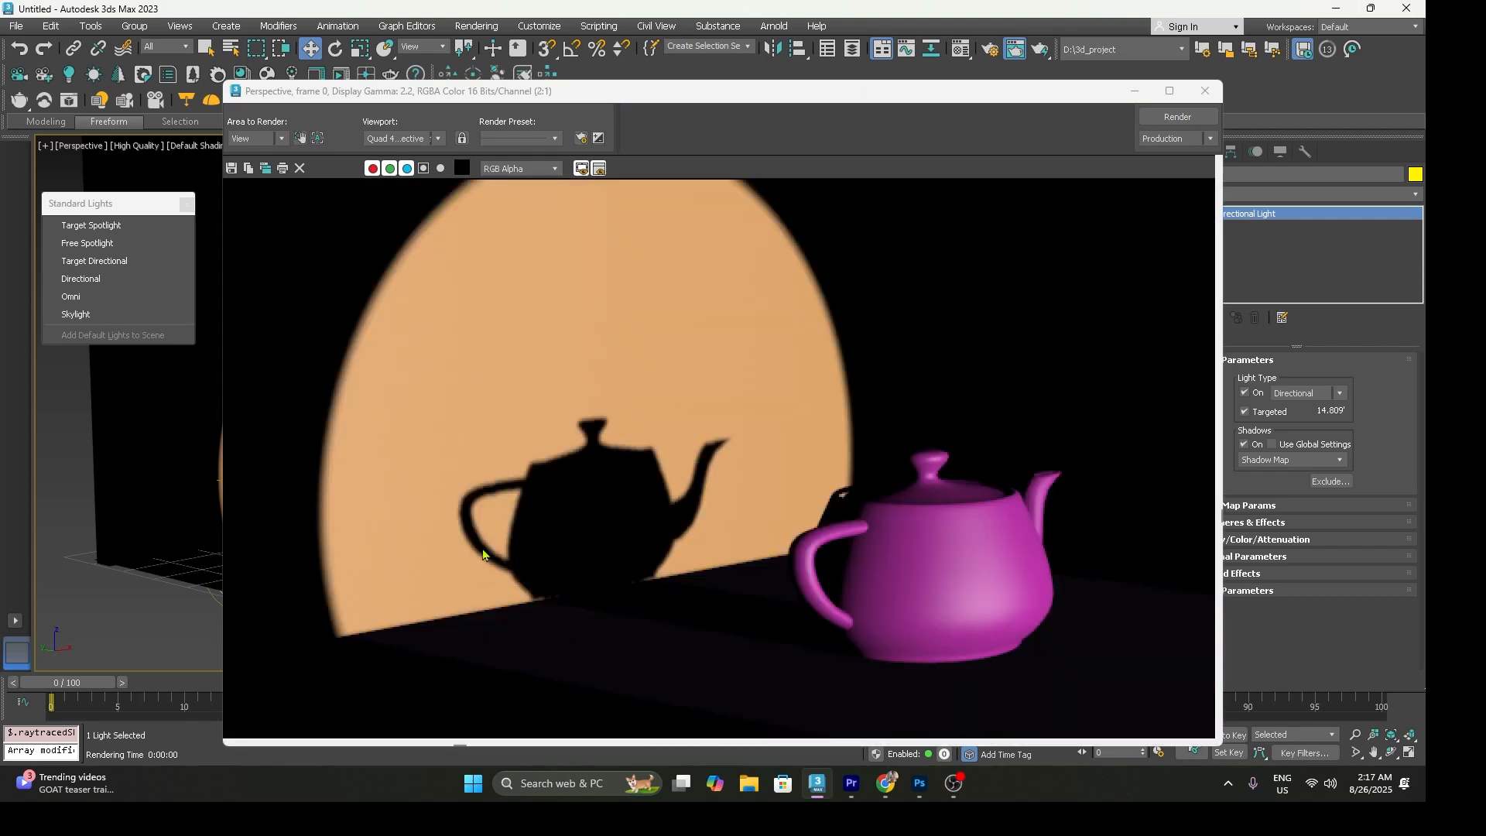
left_click_drag(979, 101, 845, 97)
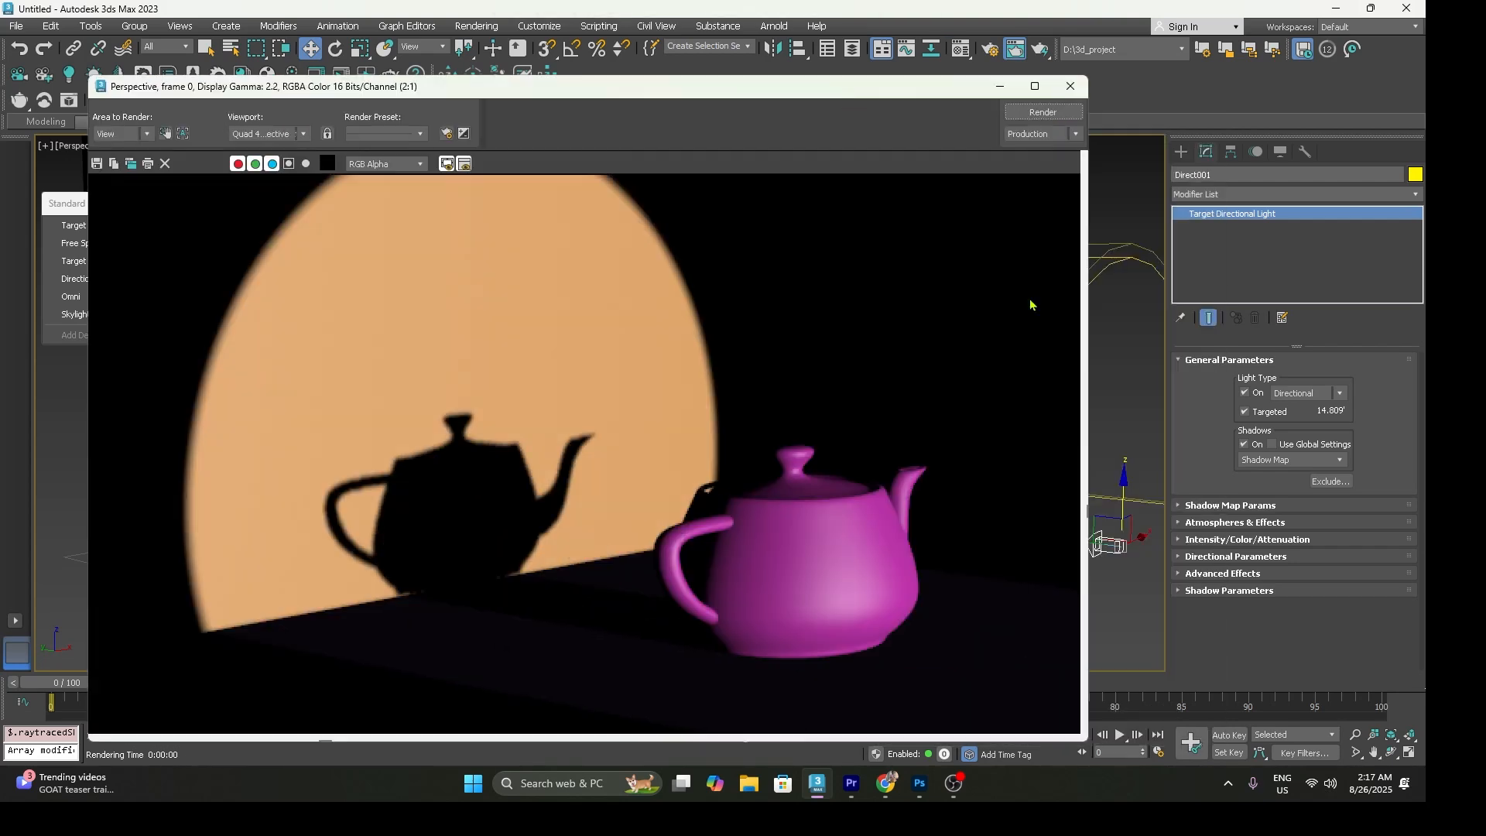
Set the shadow map size to 1024 and rerender to examine the teapot shadow's edges
left_click(1242, 507)
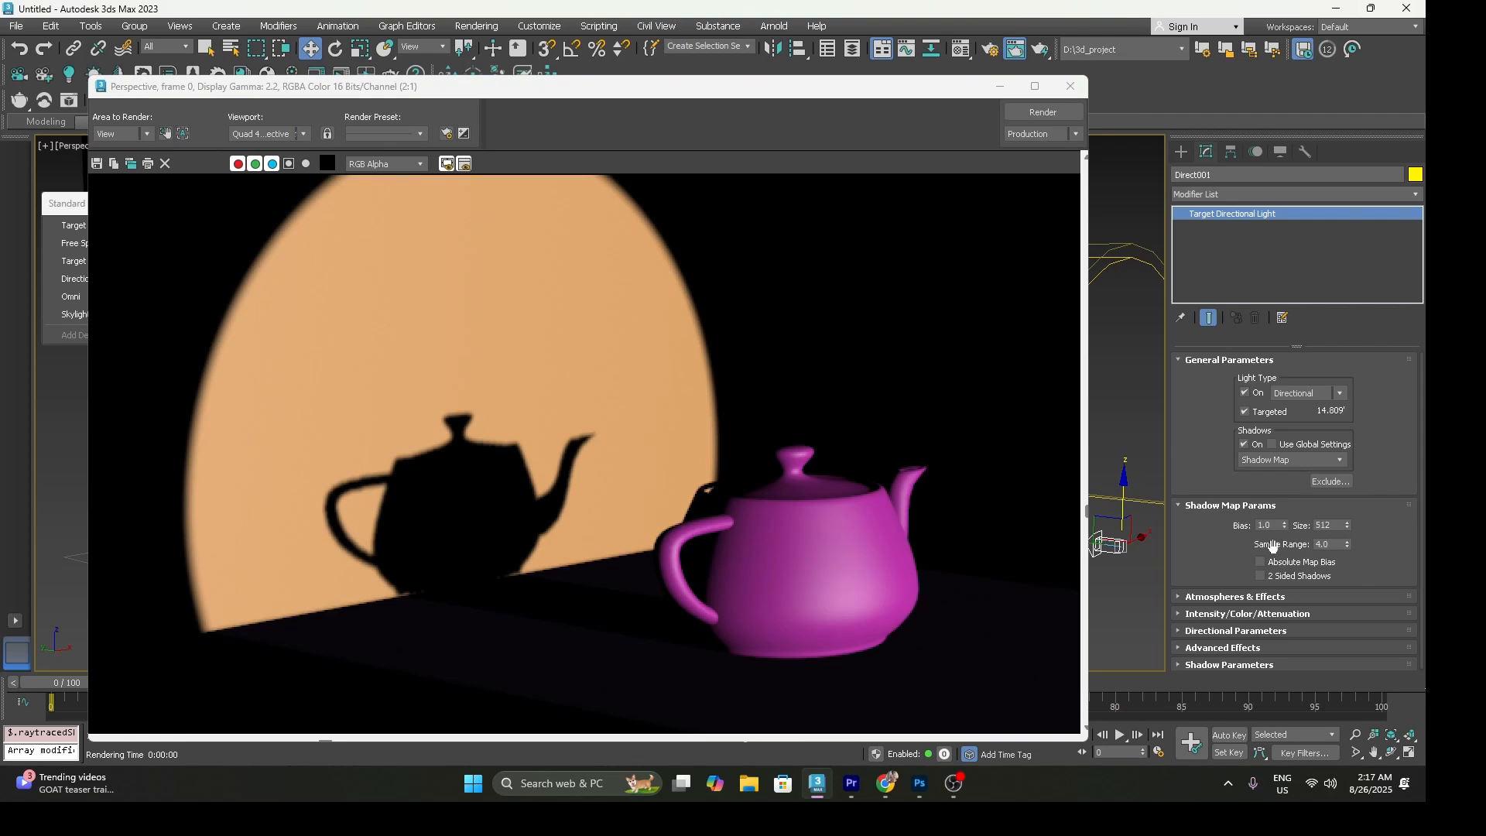
left_click(1334, 528)
type("1024")
key("Return")
left_click(1043, 112)
scroll(389, 500, "up", 1)
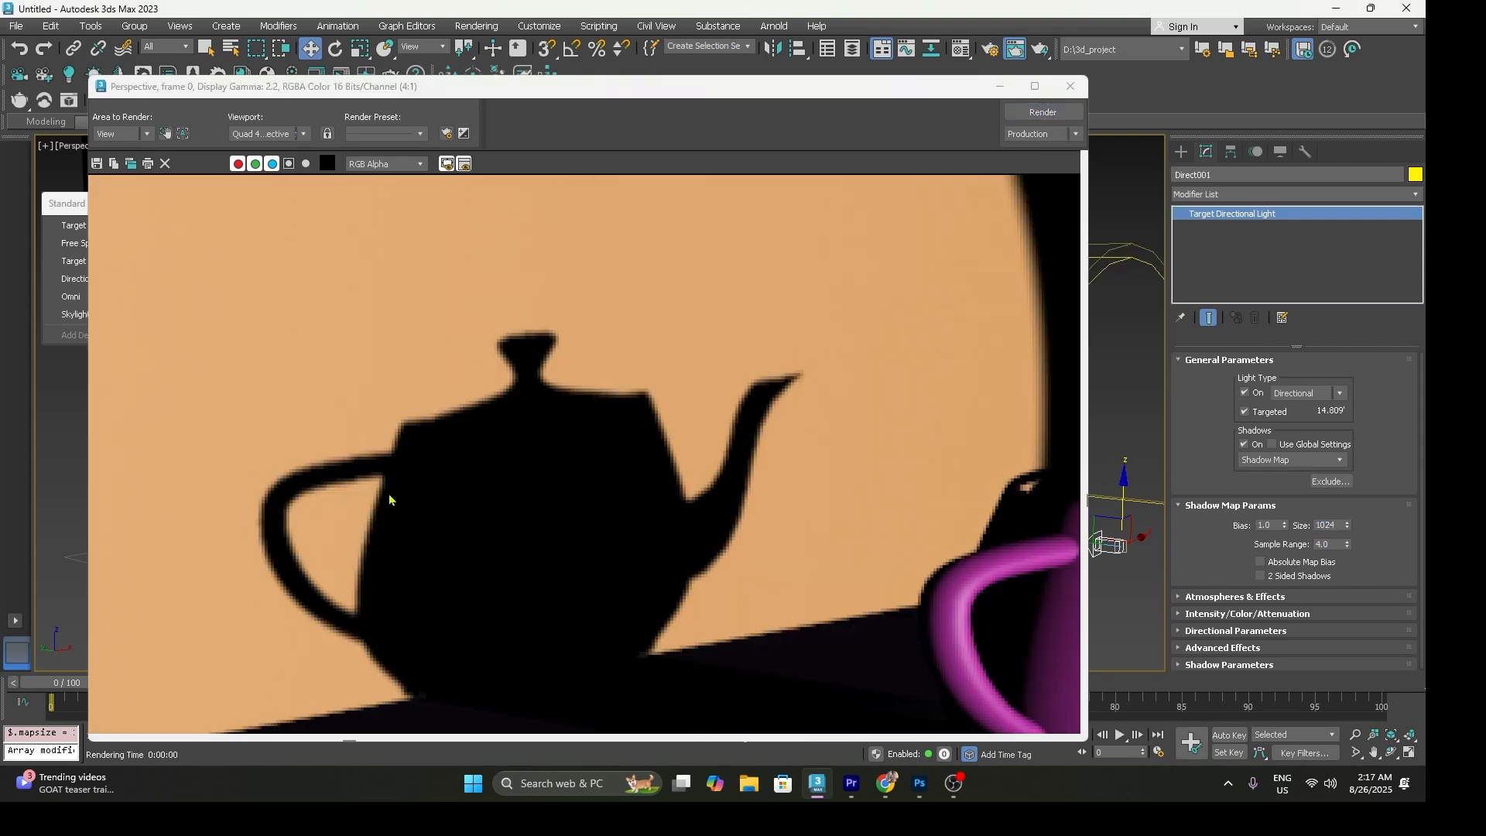
Set the shadow map size to 2048, rerender, and examine the sharpness of the teapot's shadow
double_click(1328, 526)
type("2048")
left_click(1014, 113)
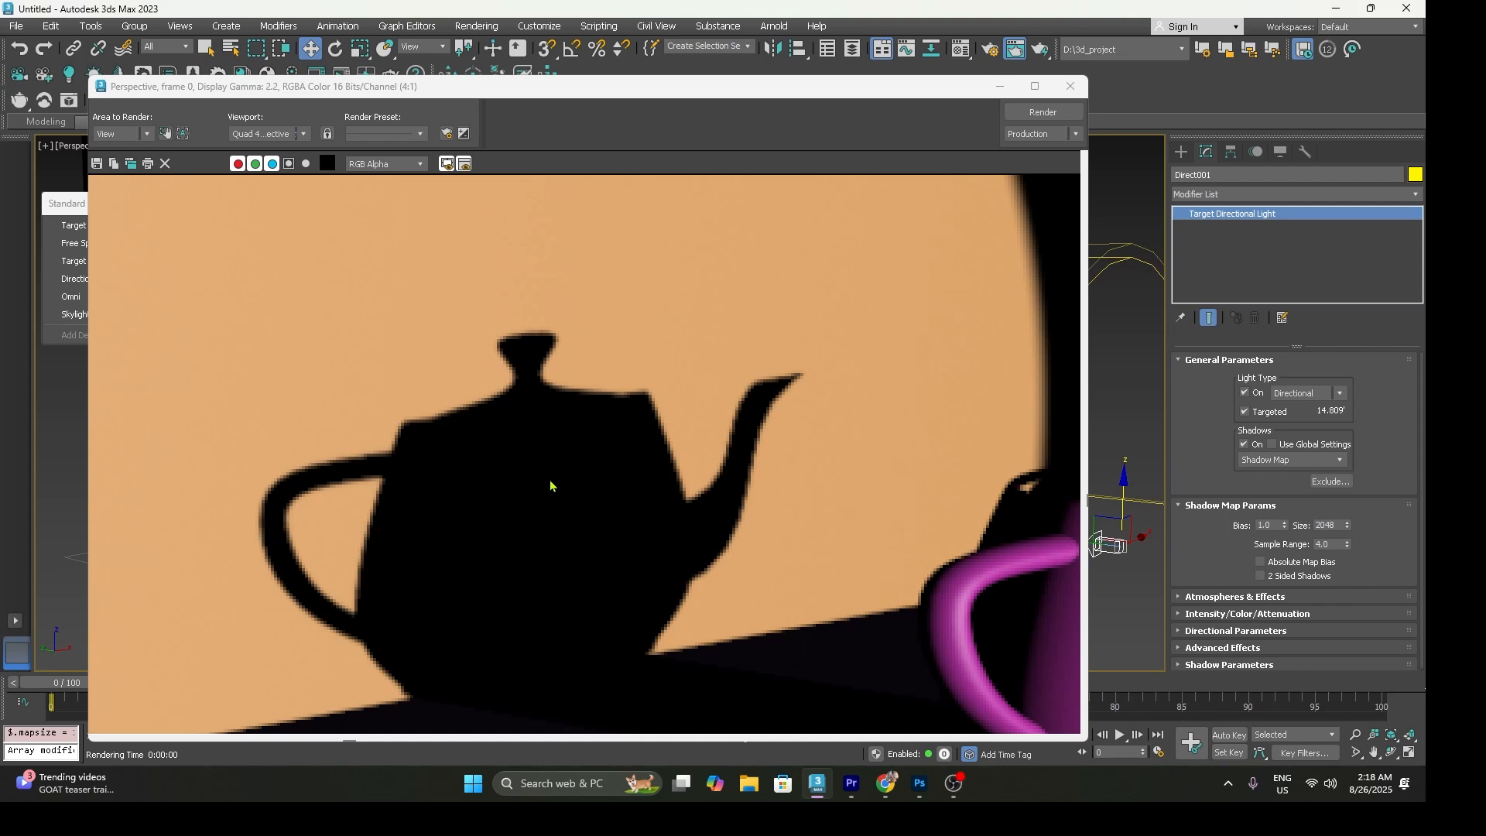
scroll(551, 485, "down", 2)
scroll(554, 492, "up", 1)
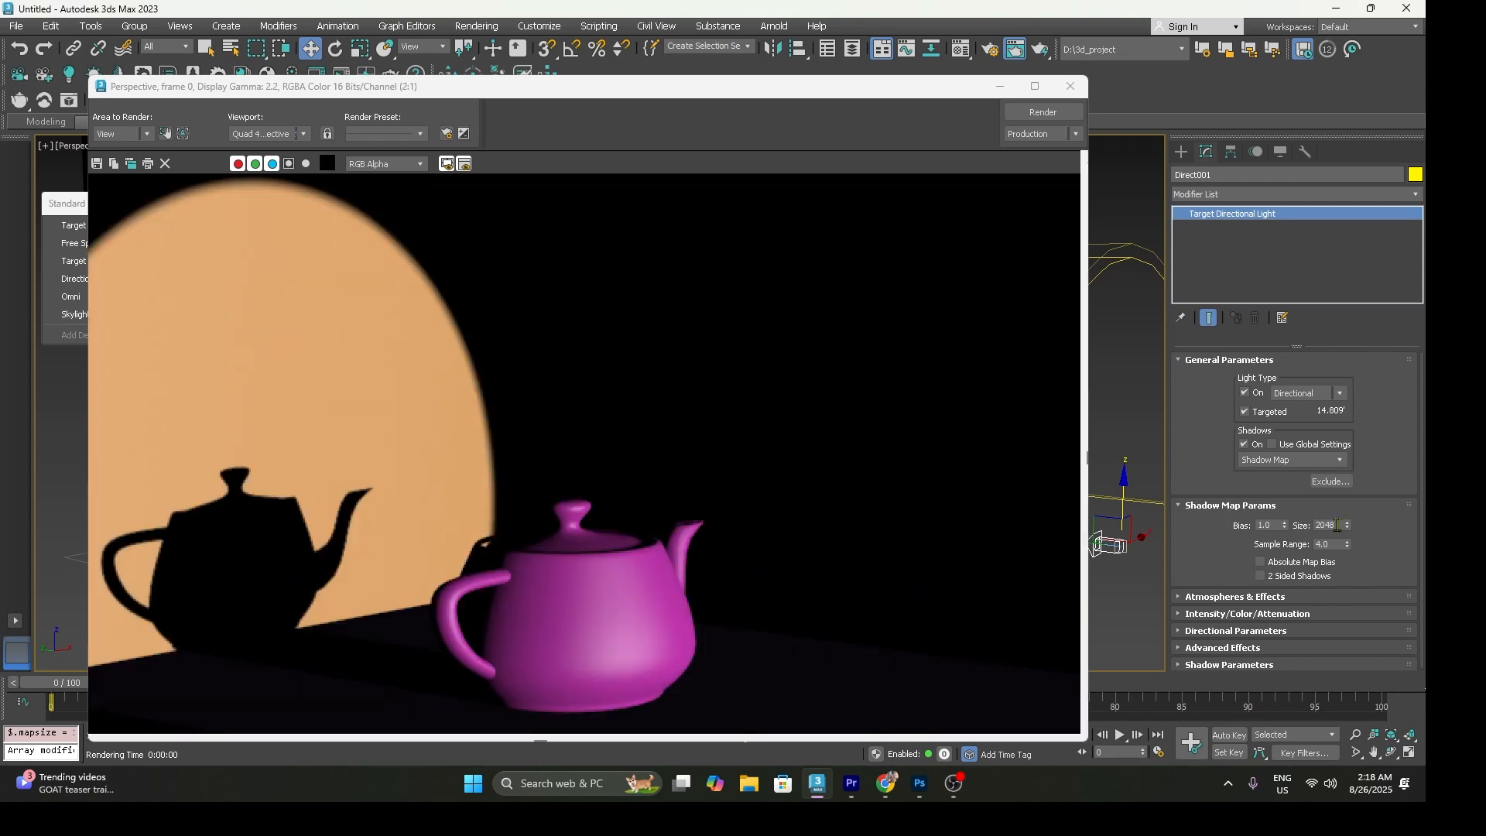
scroll(1333, 525, "up", 2)
Set the shadow map size to 100 and rerender to compare the teapot's shadow
type("100")
scroll(364, 547, "up", 4)
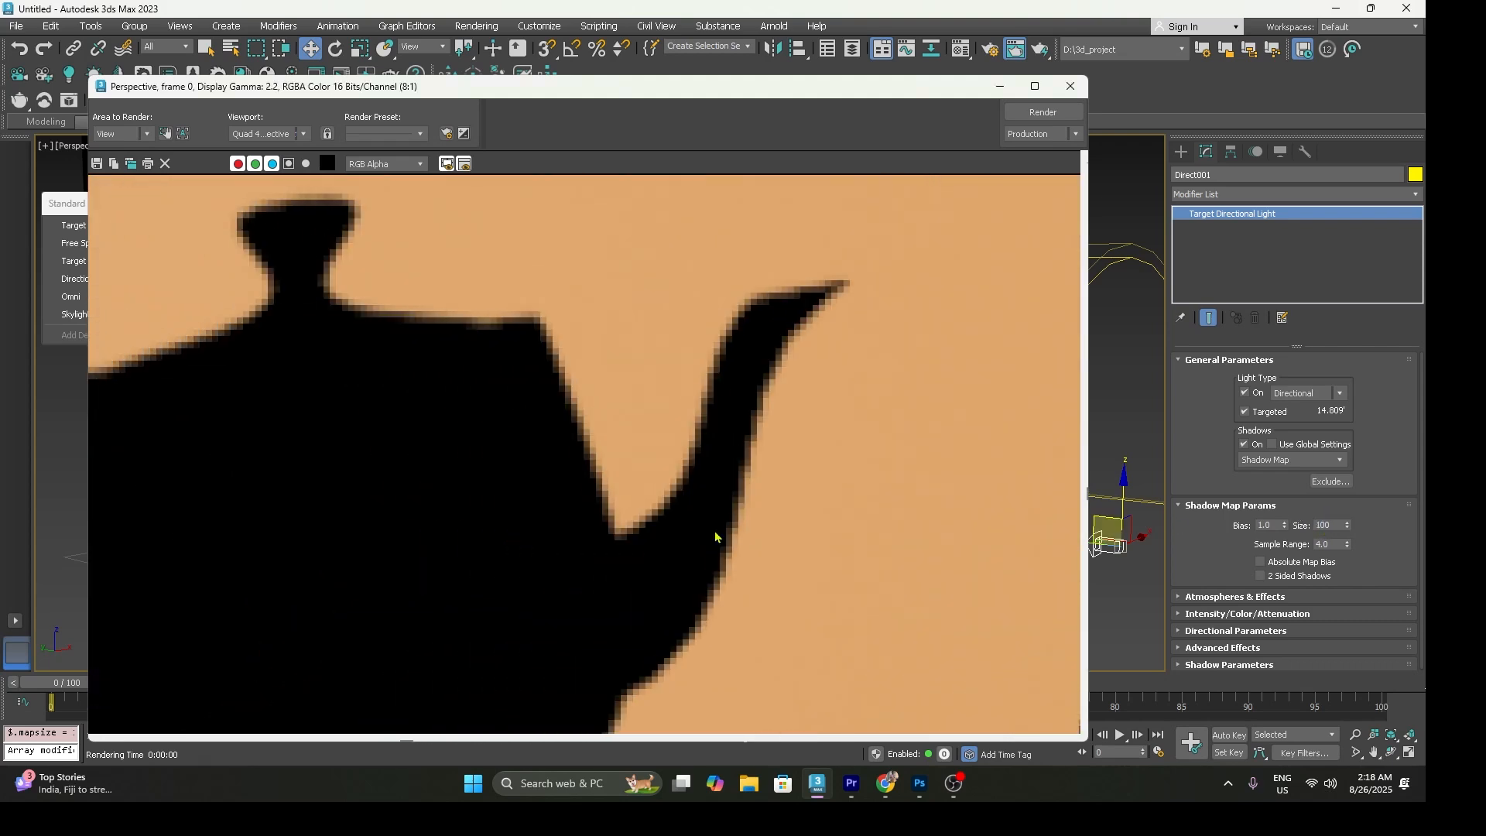
scroll(715, 536, "down", 2)
left_click(1043, 113)
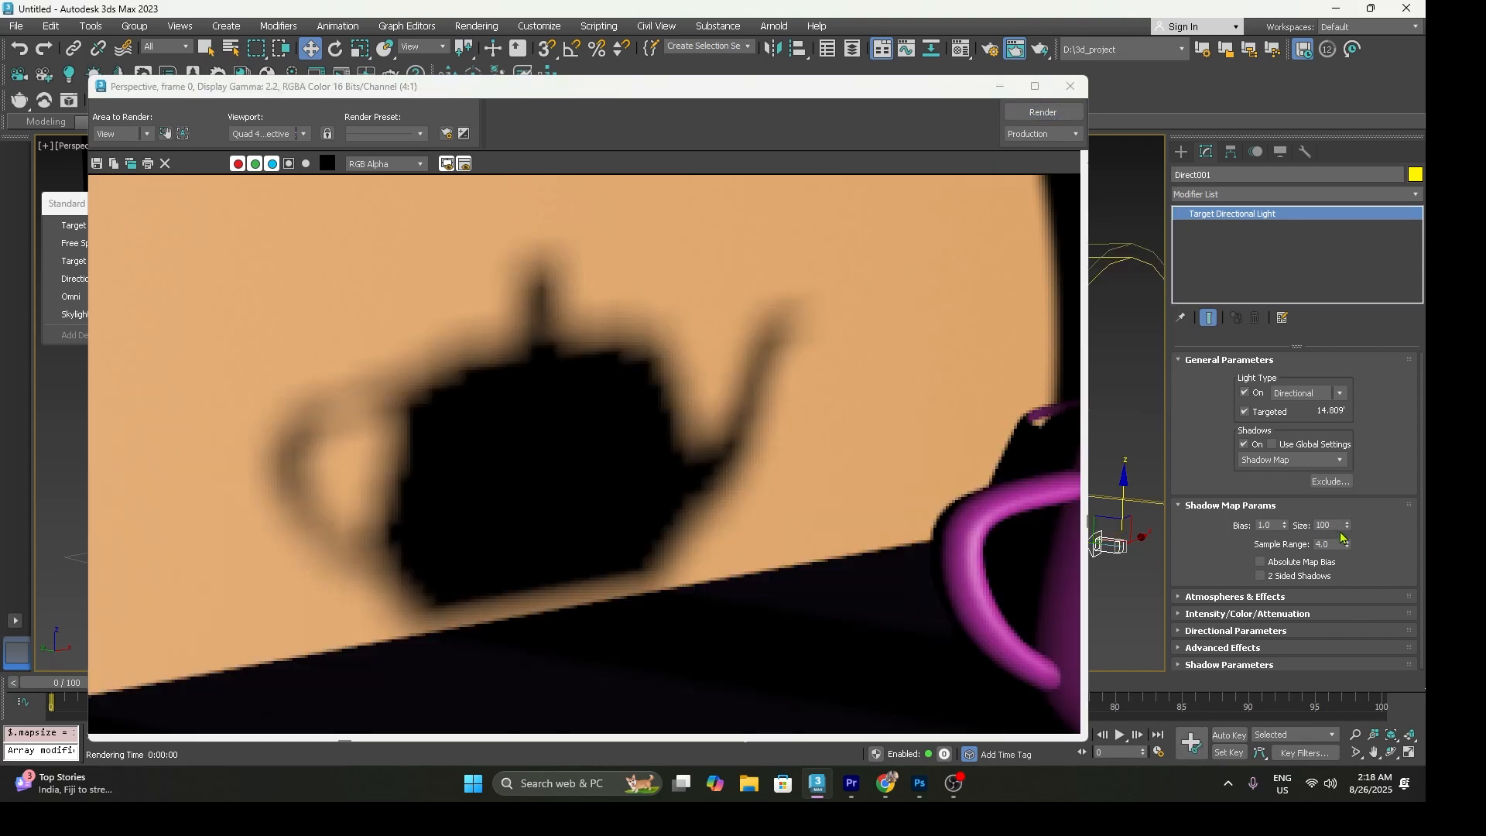
Return the shadow map size to 1024, rerender the view, and close the rendered frame
double_click(1327, 526)
type("1024")
key("Return")
left_click(1043, 112)
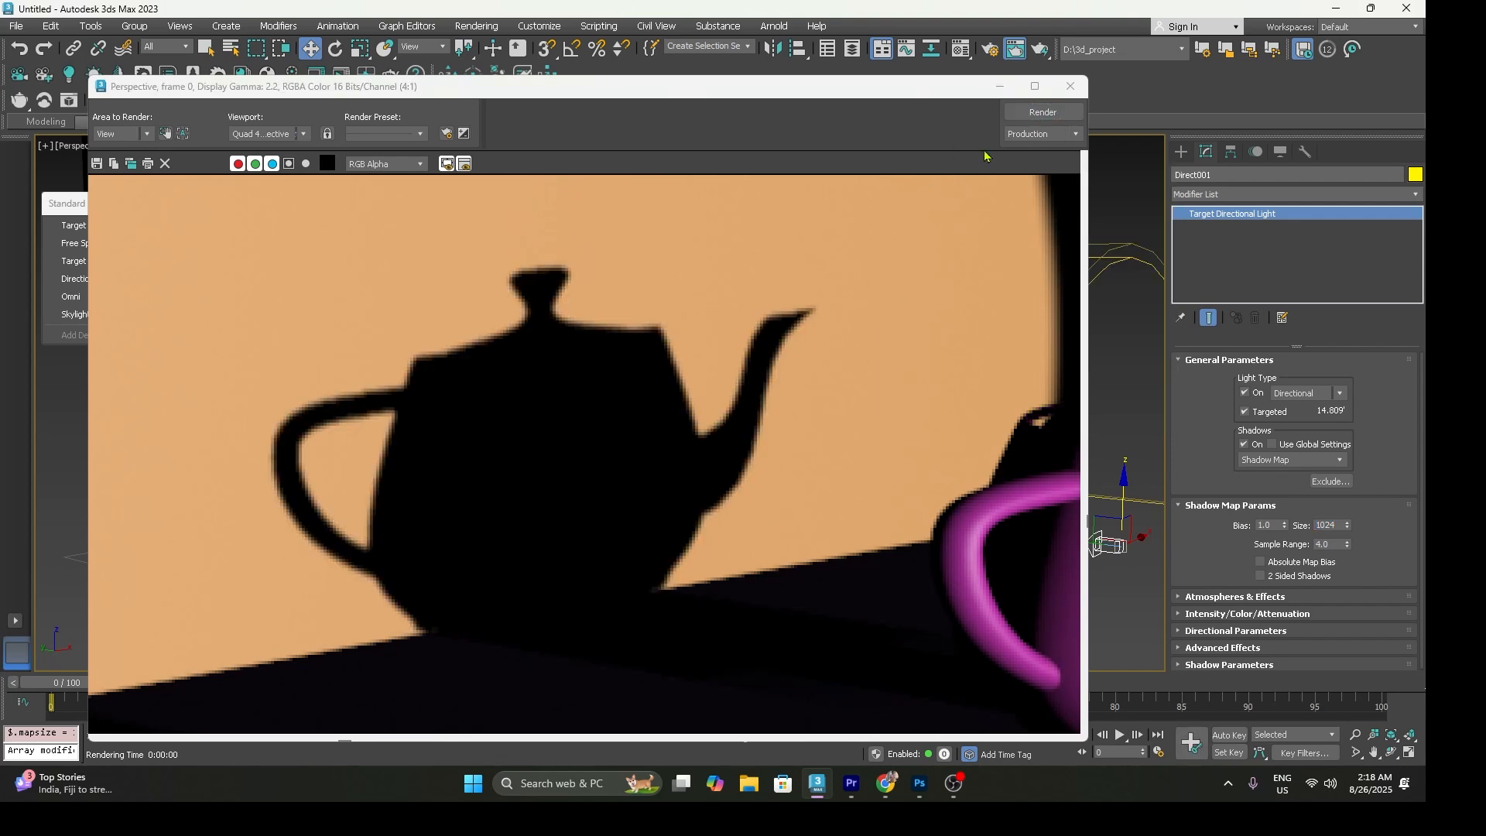
left_click(1072, 86)
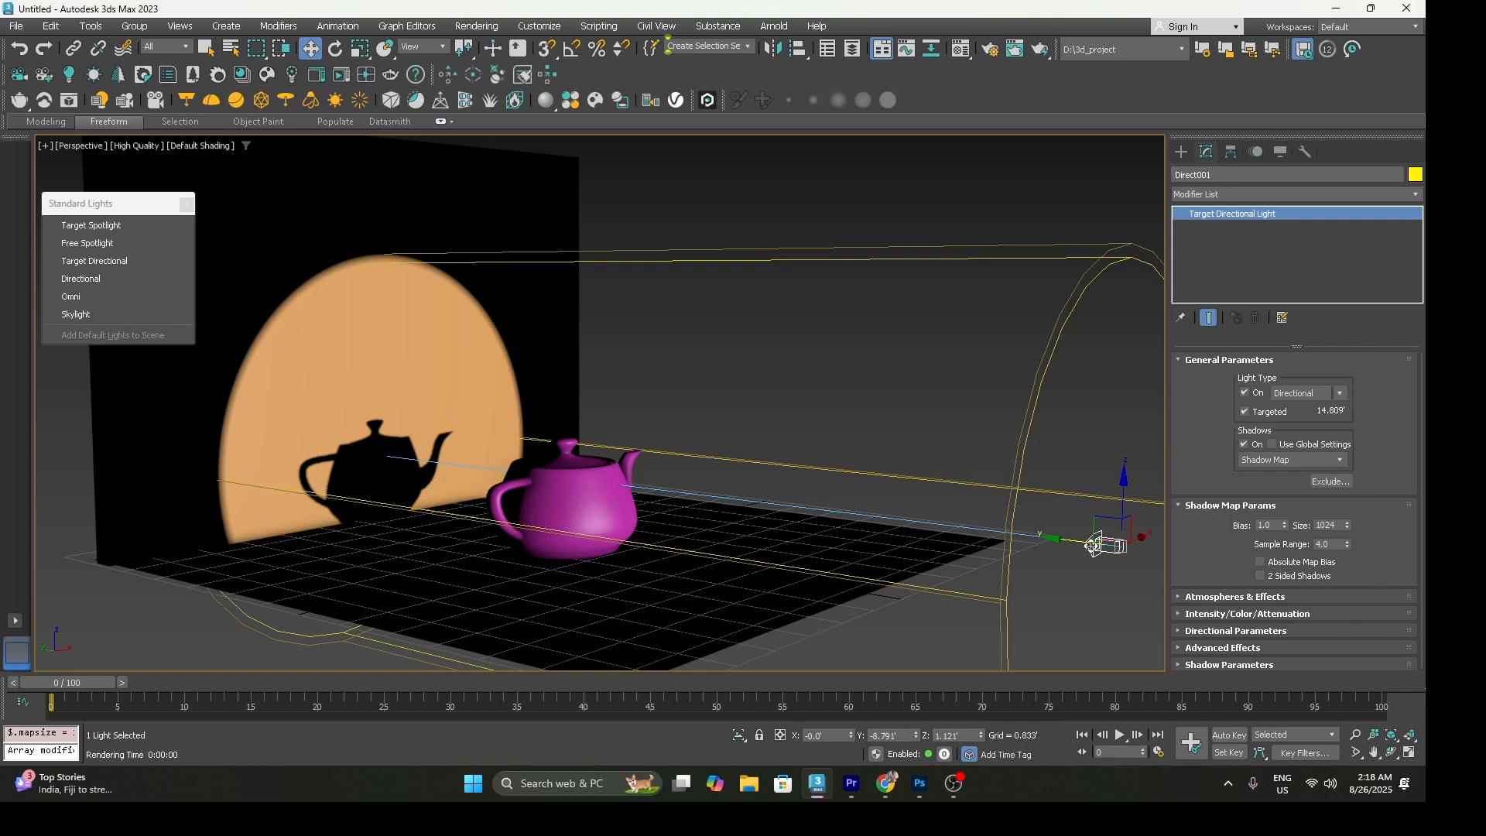
Narrow the directional light's cone to a Hotspot/Beam of 0.042' and a Falloff/Field of 0.1'
left_click(1196, 506)
left_click(1205, 362)
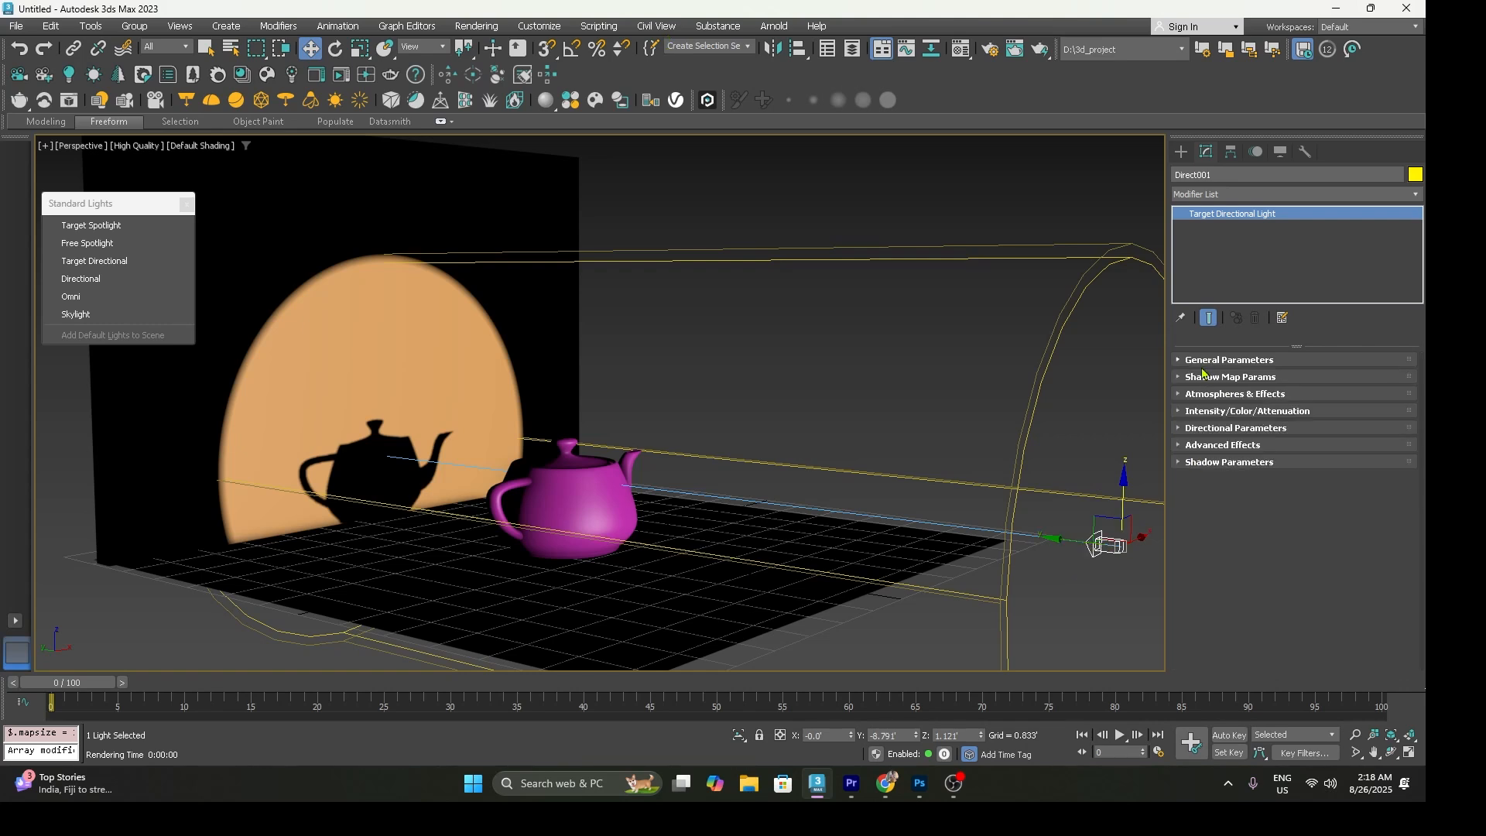
left_click(1215, 429)
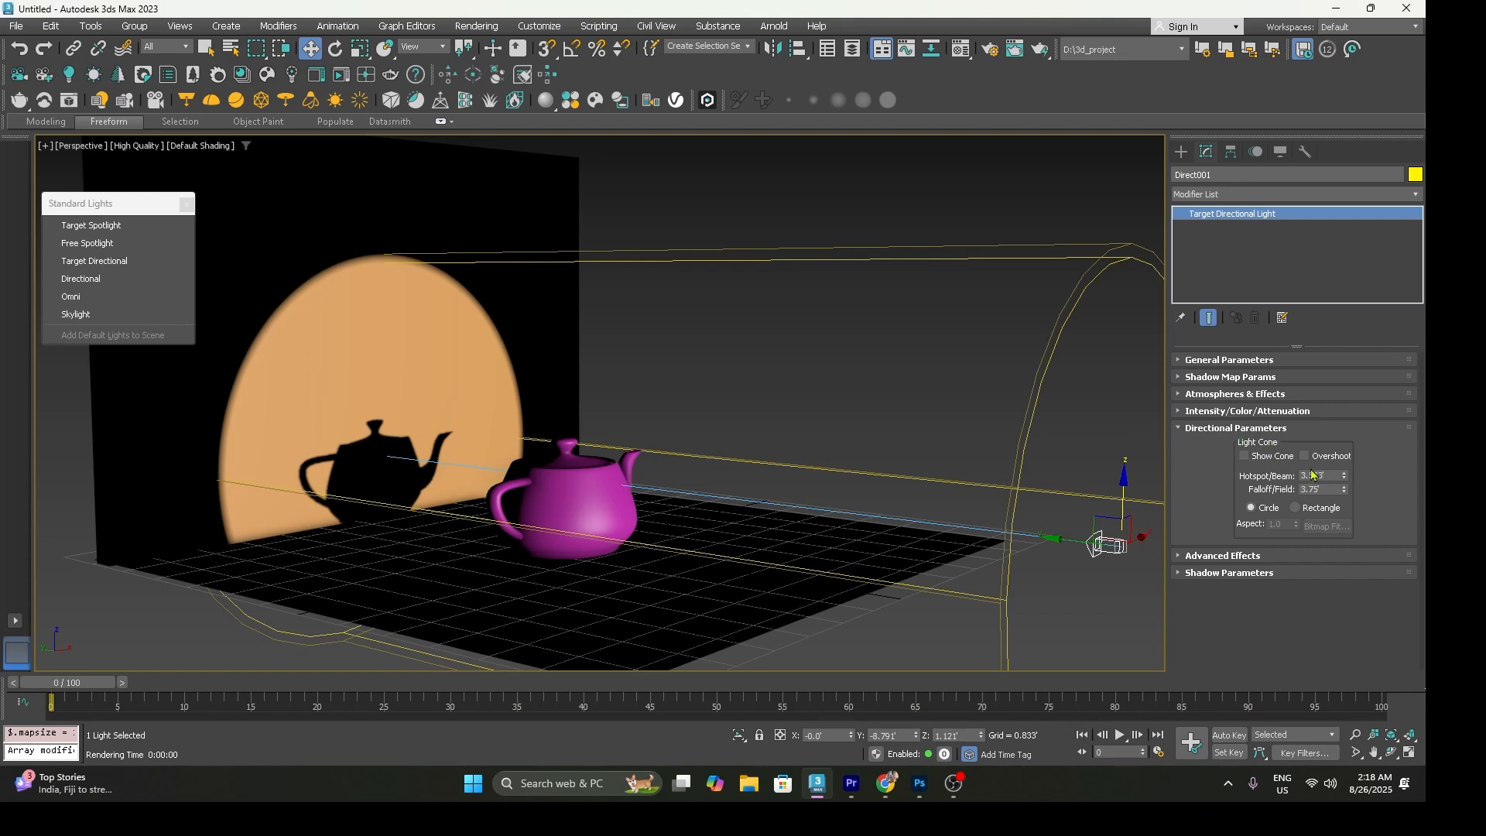
left_click_drag(1342, 481, 1339, 81)
middle_click_drag(918, 221, 797, 371, "alt")
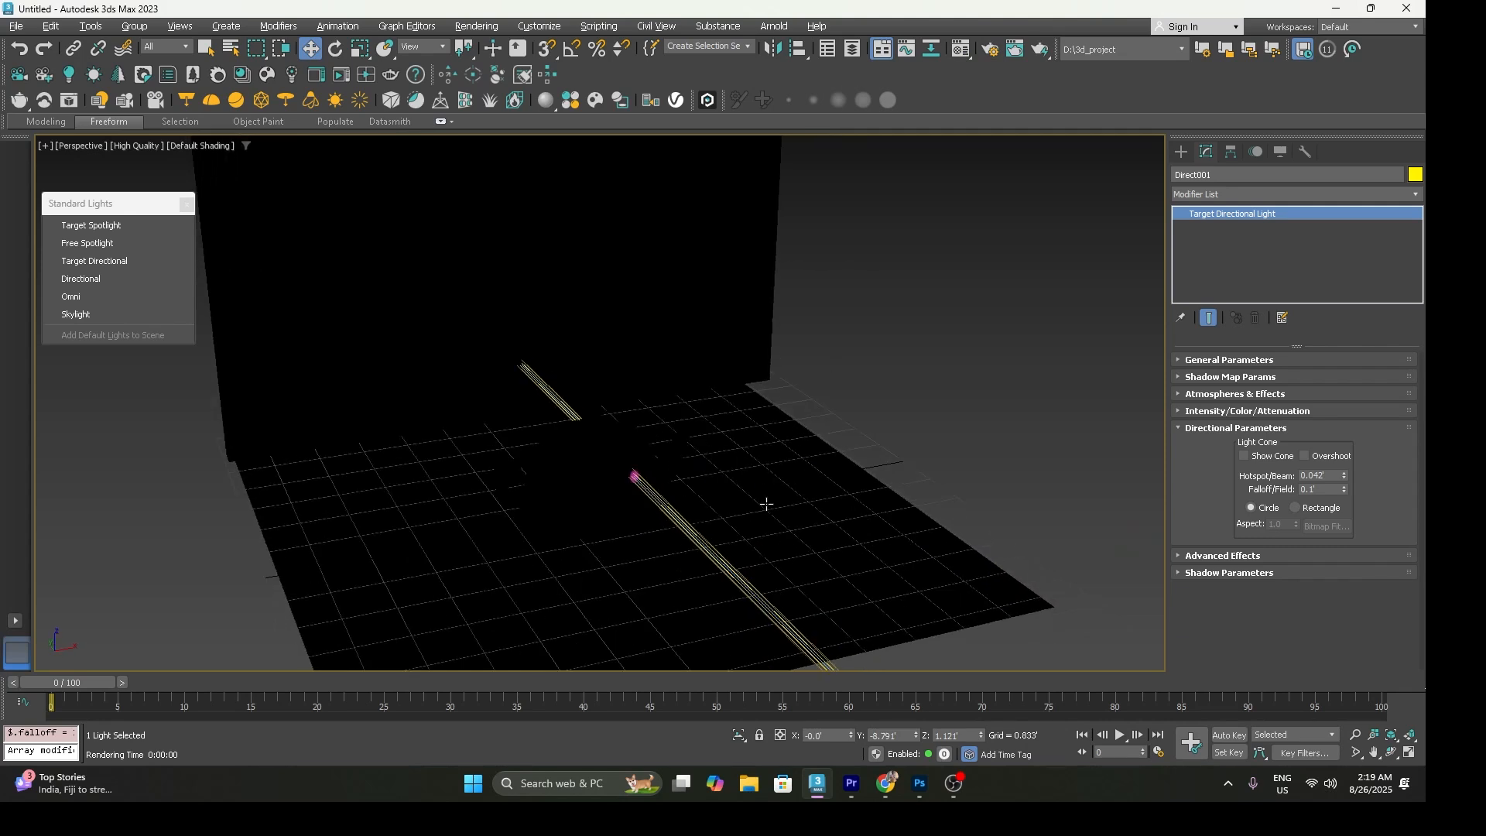
scroll(729, 562, "down", 3)
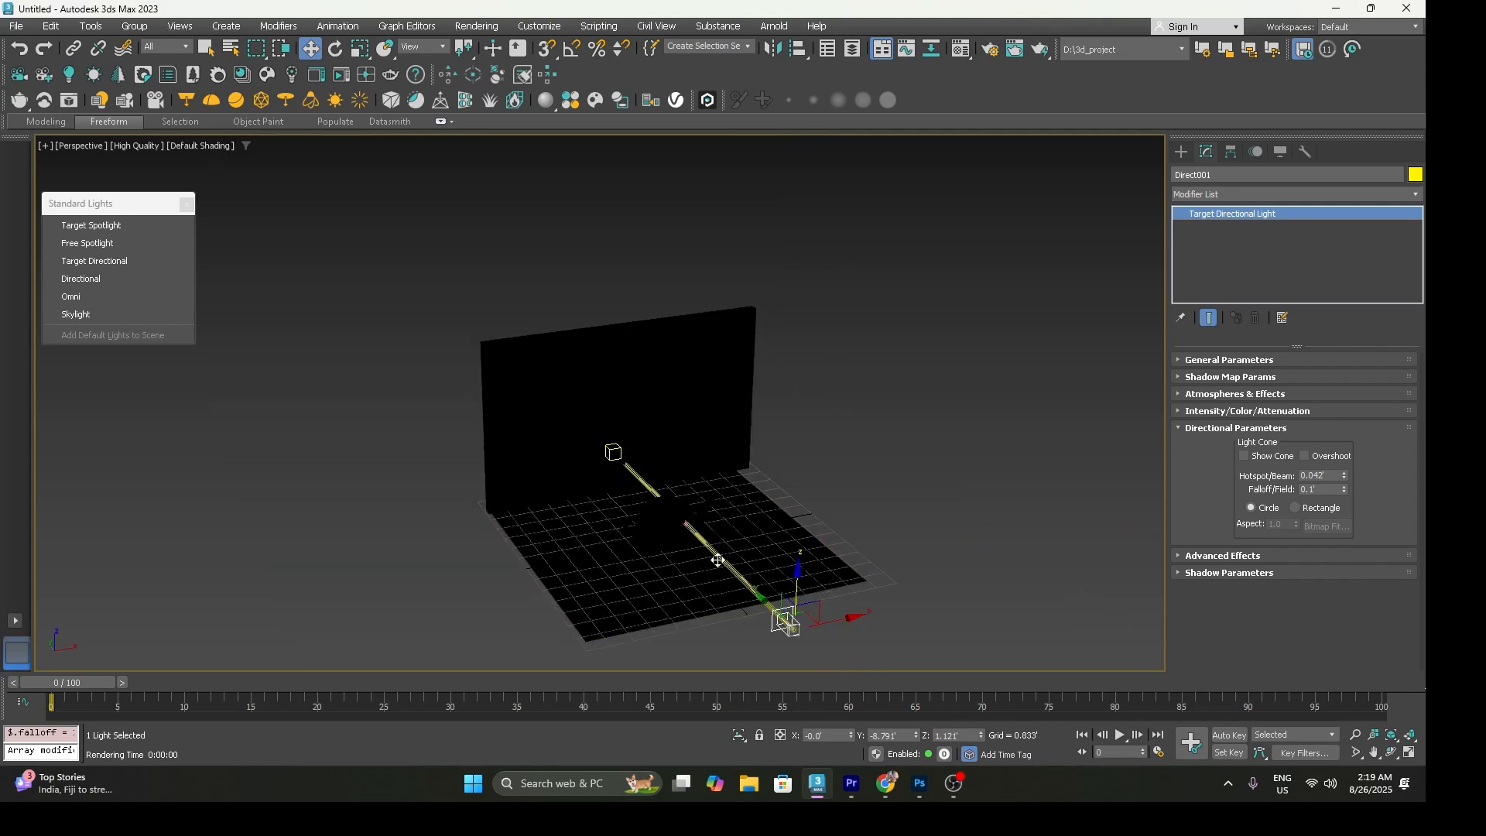
Undo the accidental floor plane move, and shift the directional light together with its target to about X -0.37'
left_click(730, 563)
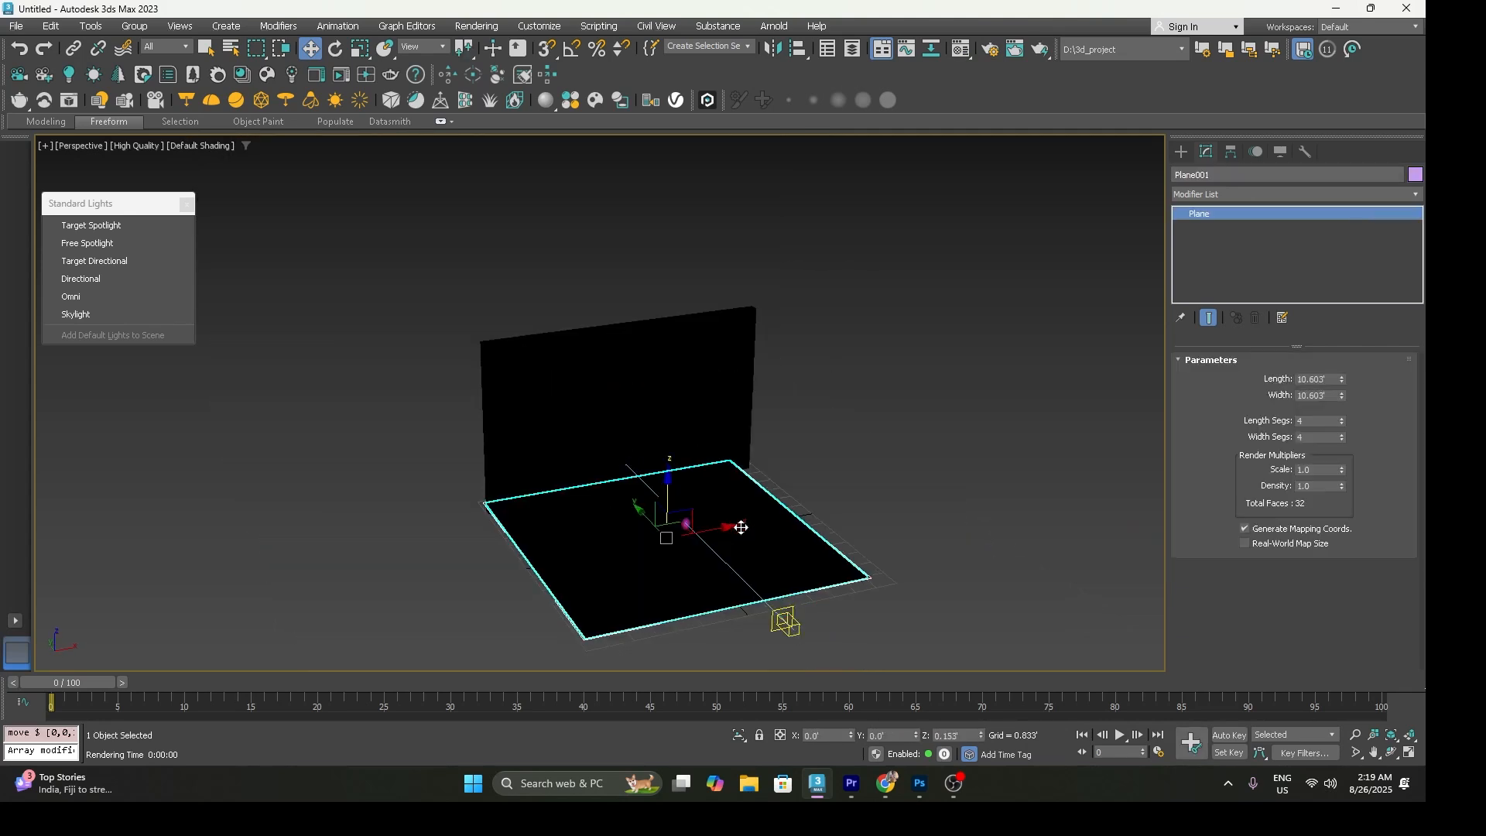
key("ctrl+z")
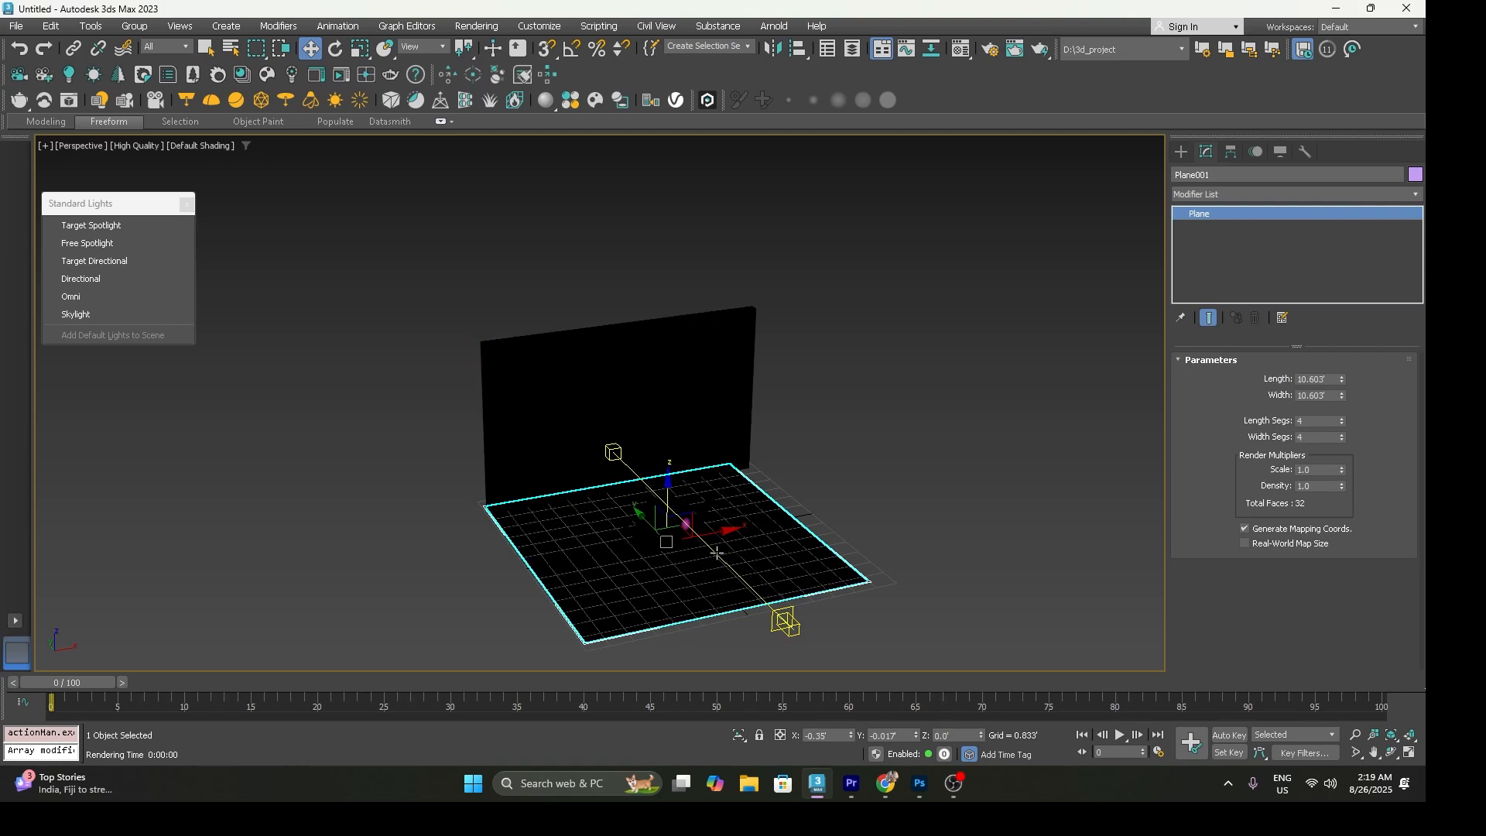
left_click(717, 554)
left_click_drag(729, 522, 720, 524)
mouse_move(716, 574)
middle_mouse_down("alt")
mouse_move(703, 533)
mouse_move(709, 552)
middle_mouse_up("alt")
scroll(709, 552, "up", 3)
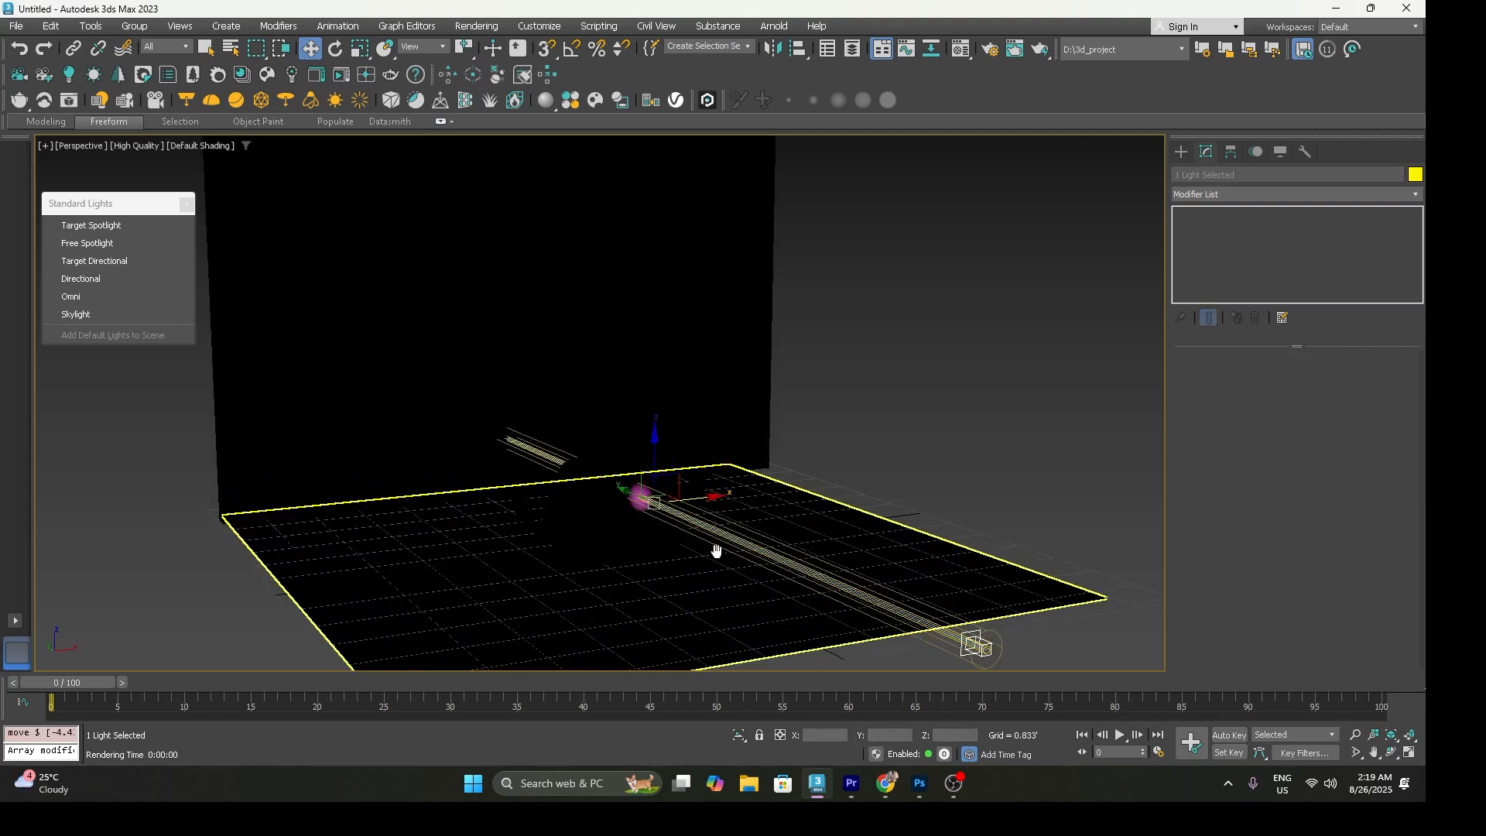
Clear the selection, render the Perspective view with the narrowed light cone, and close the rendered frame
left_click(998, 415)
key("shift+q")
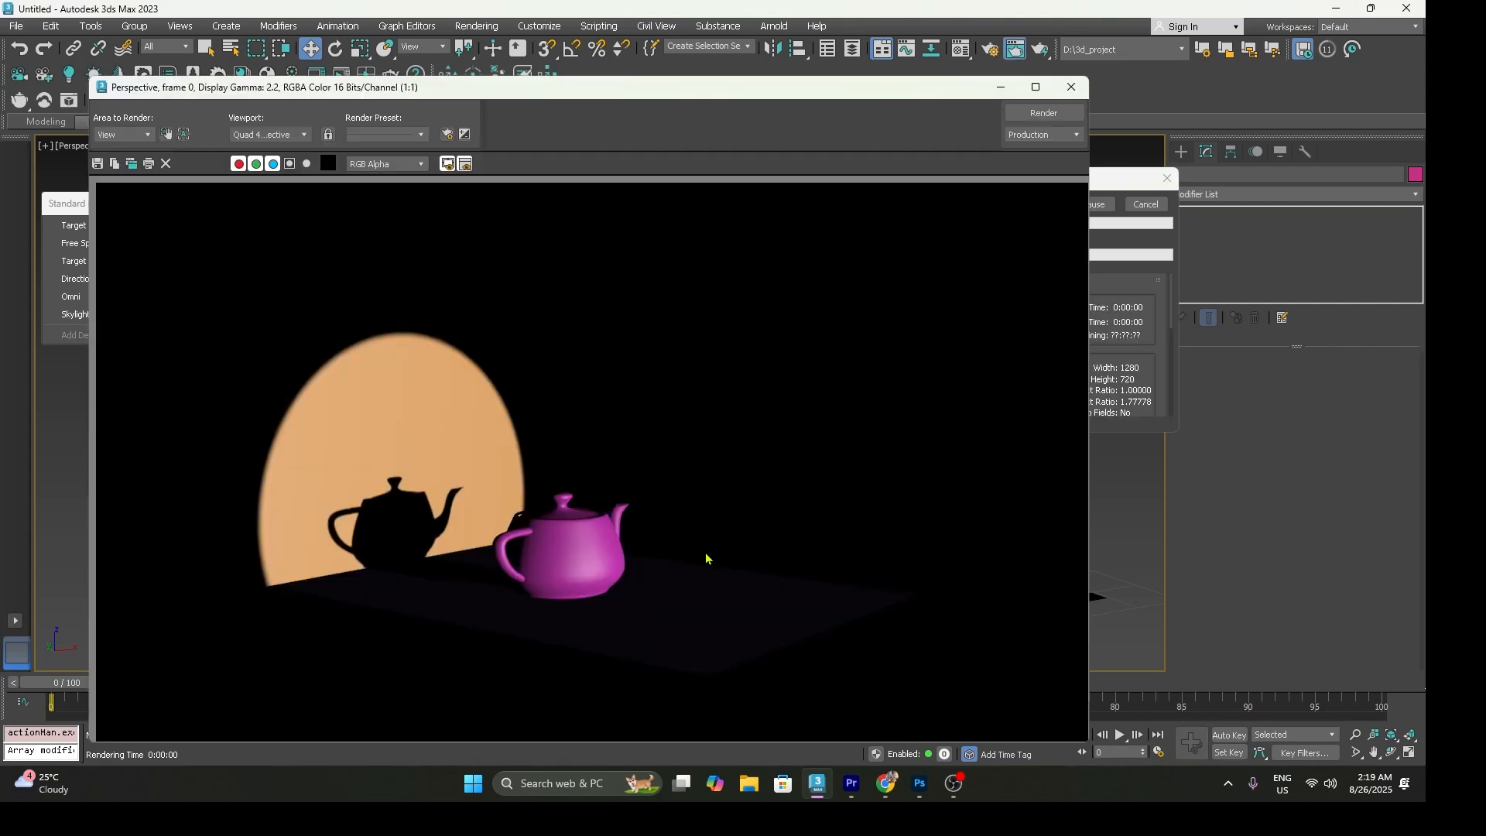
left_click(1071, 87)
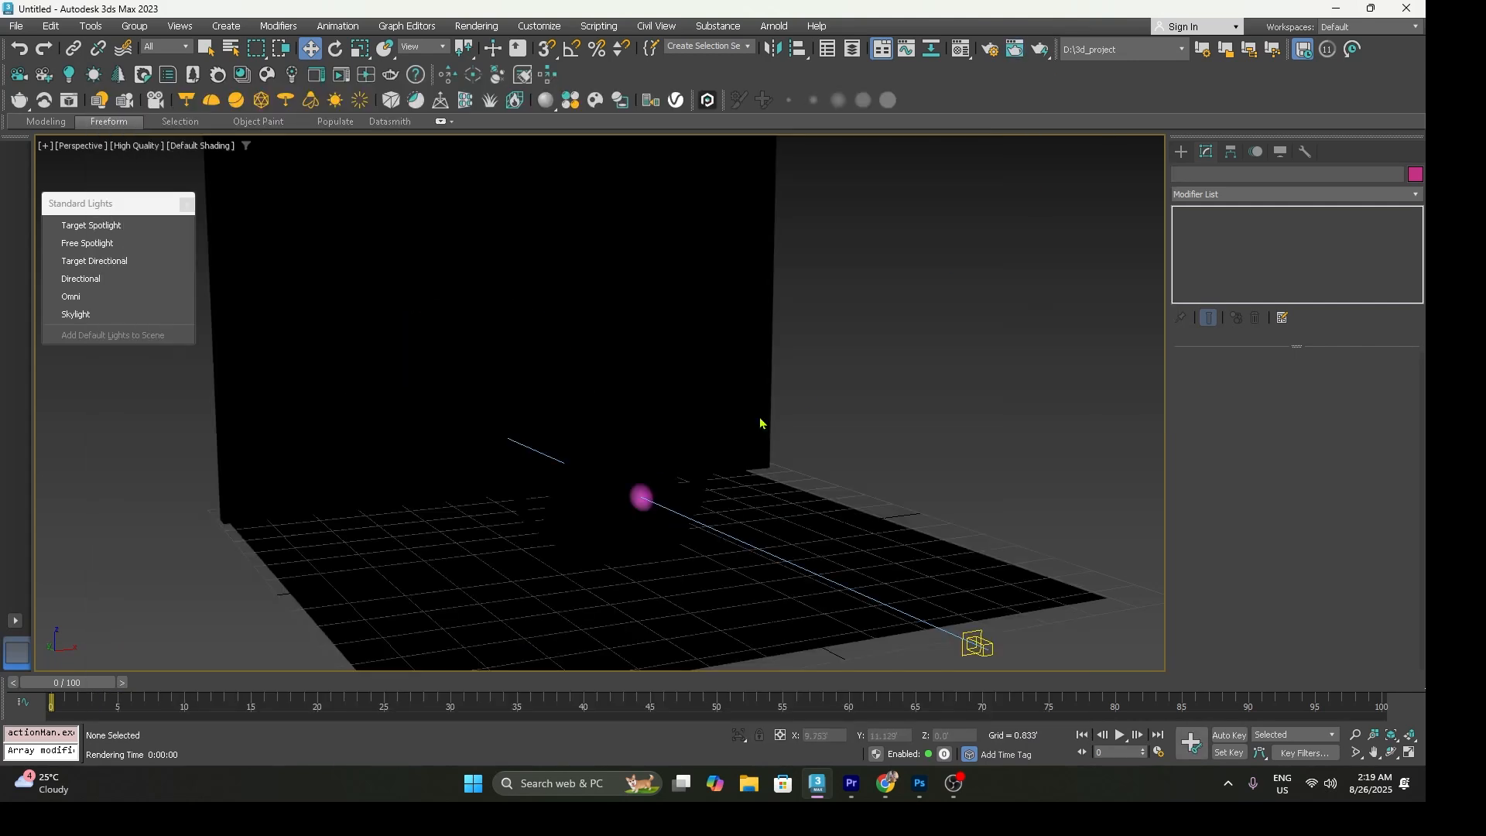
Select the directional light and turn off its shadows in the general parameters
left_click(977, 643)
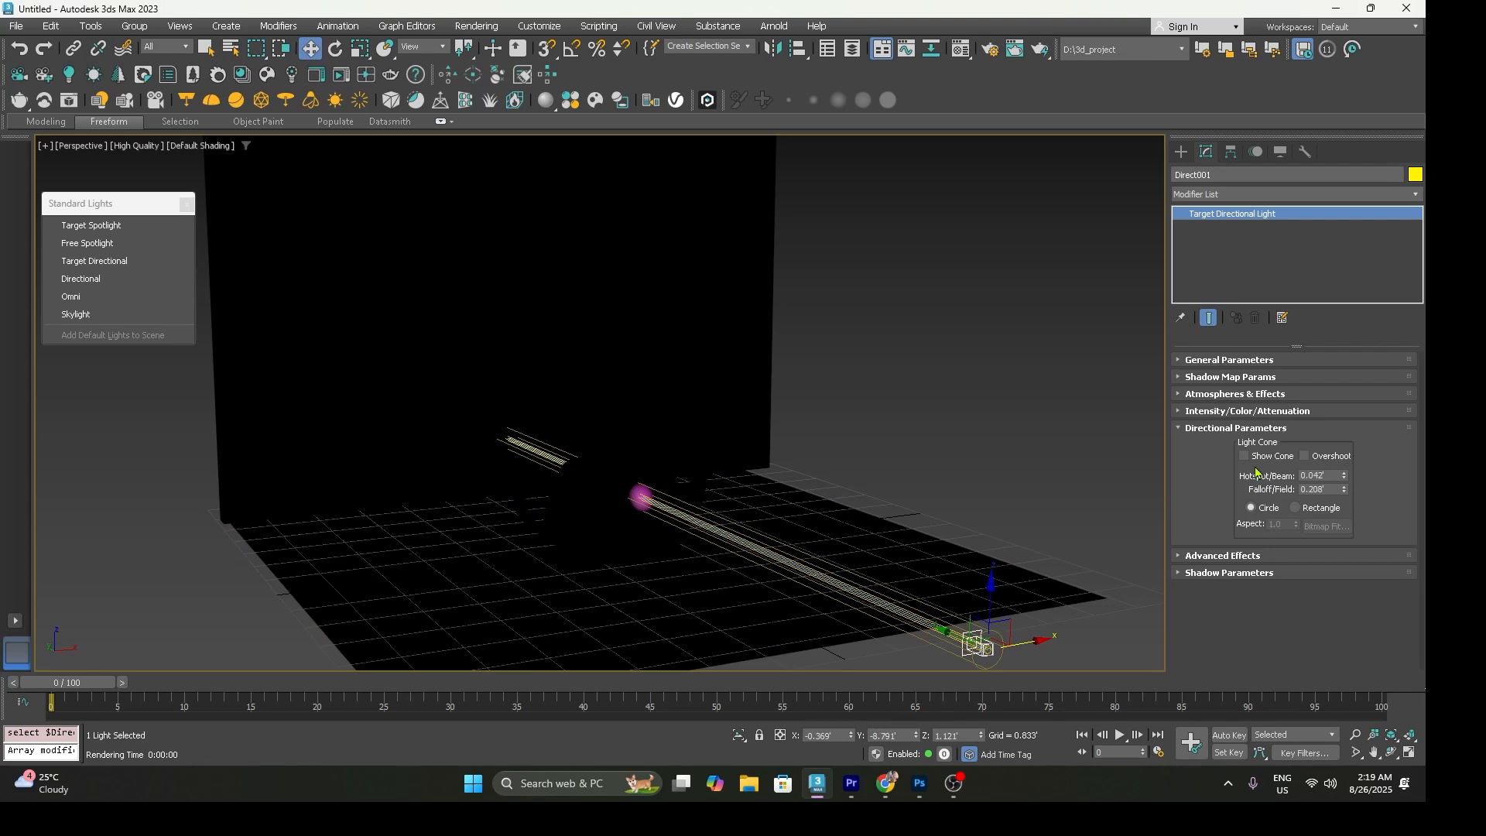
left_click(1207, 376)
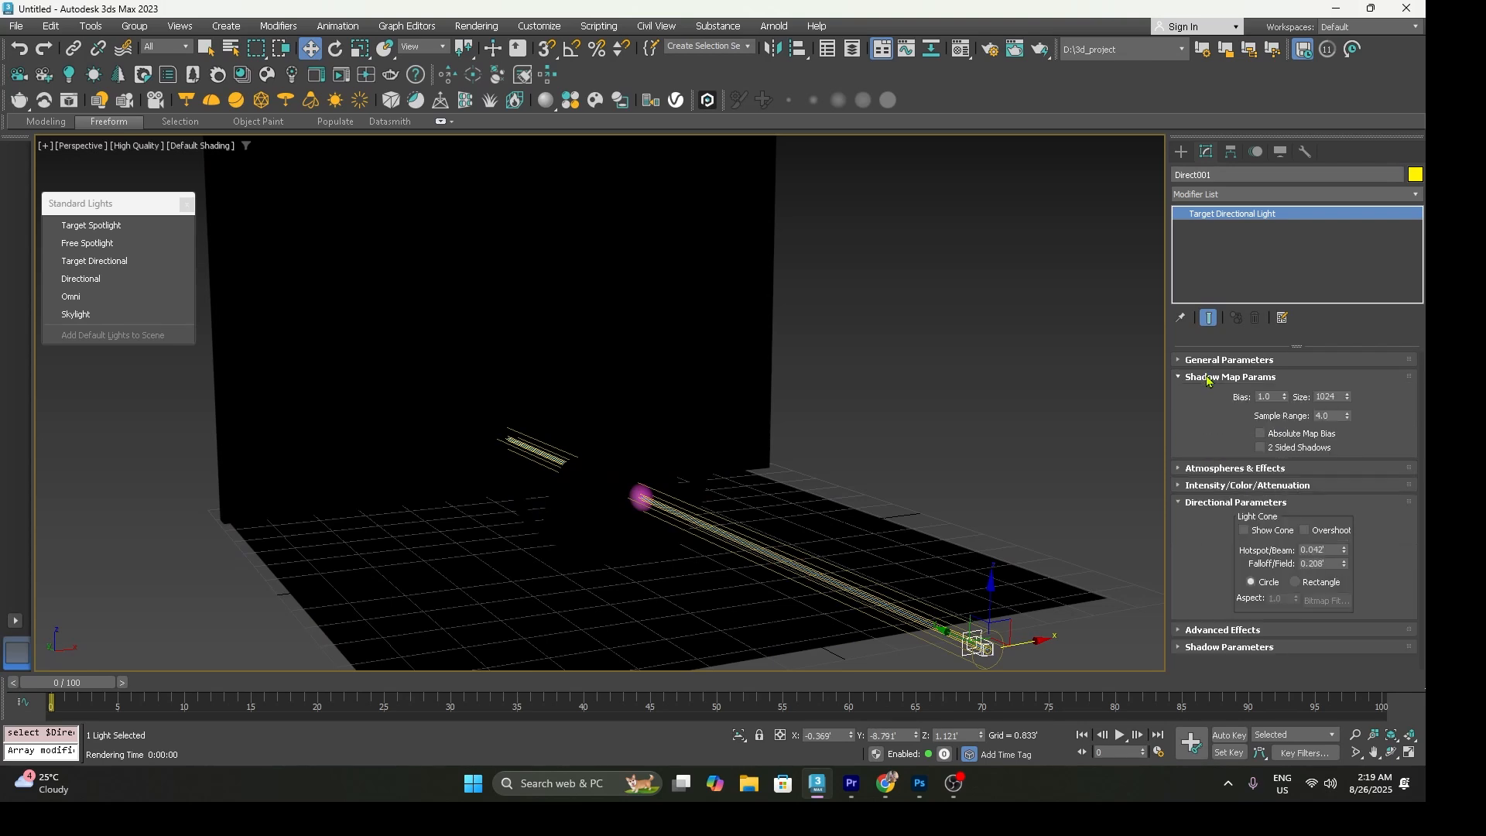
left_click(1206, 365)
left_click(1244, 444)
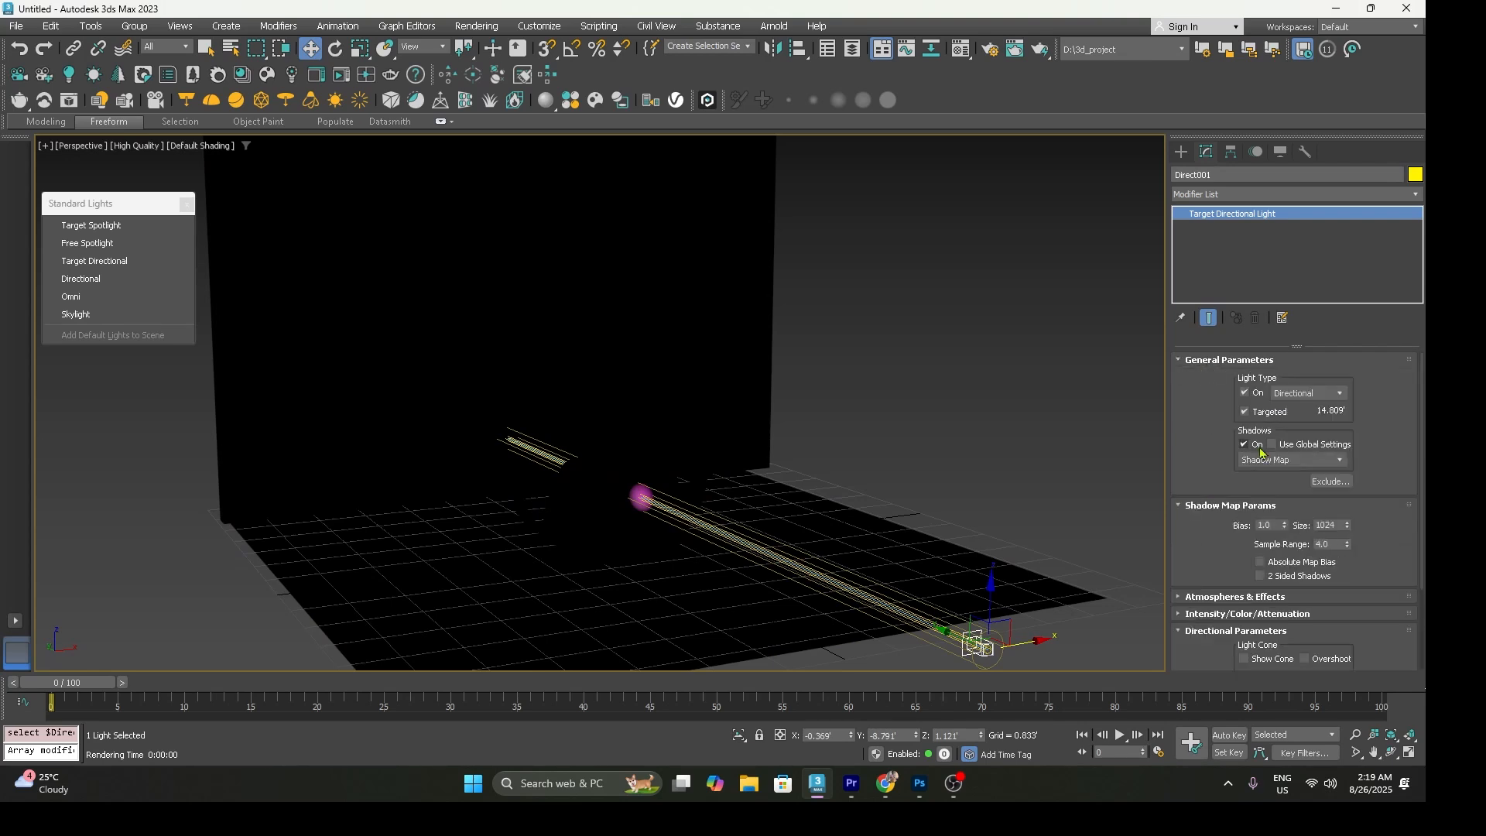
Render the Perspective view with the light's shadows off and close the rendered frame
left_click(822, 491)
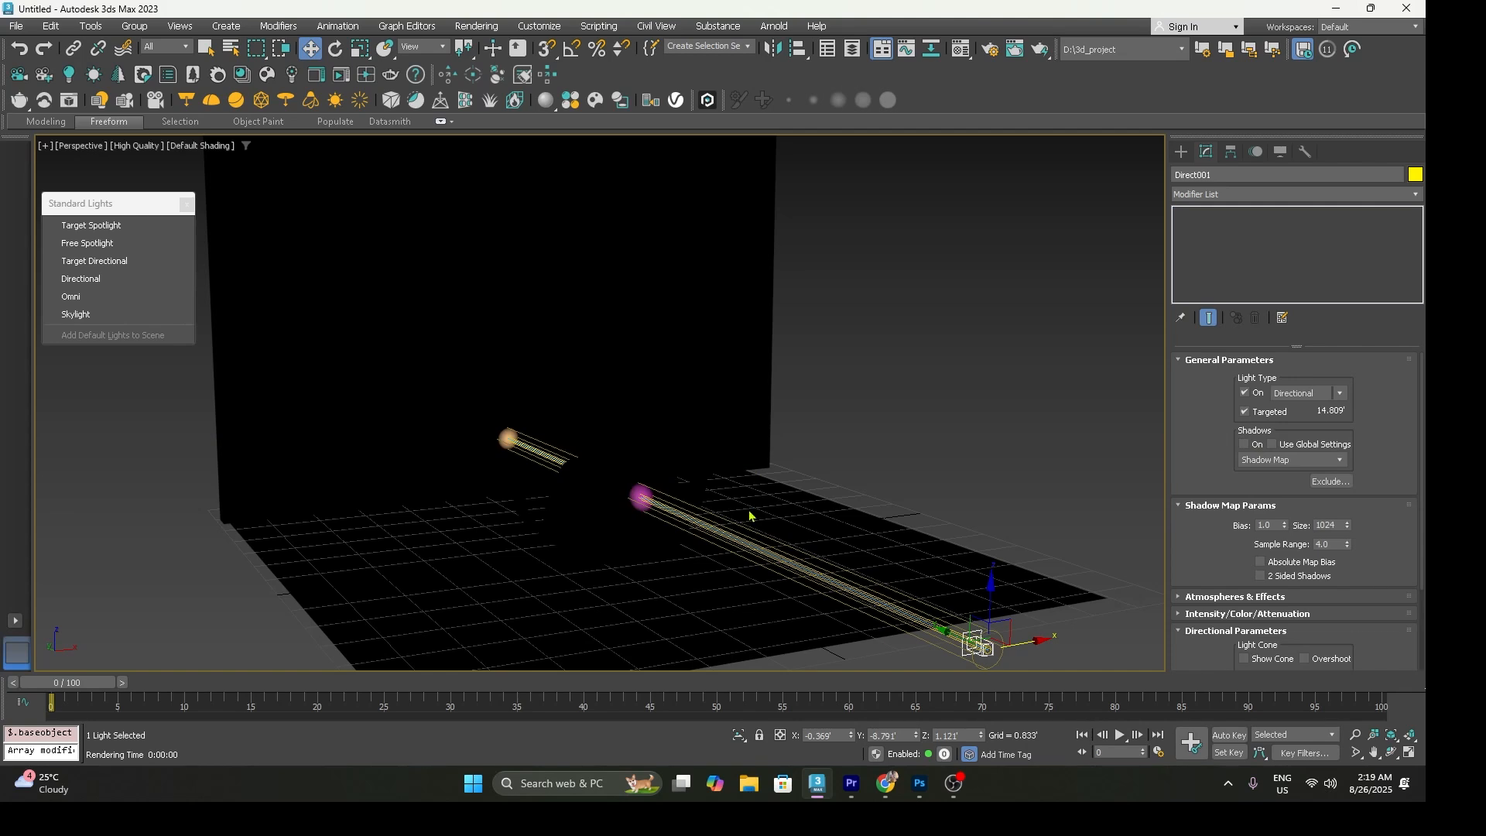
key("shift+q")
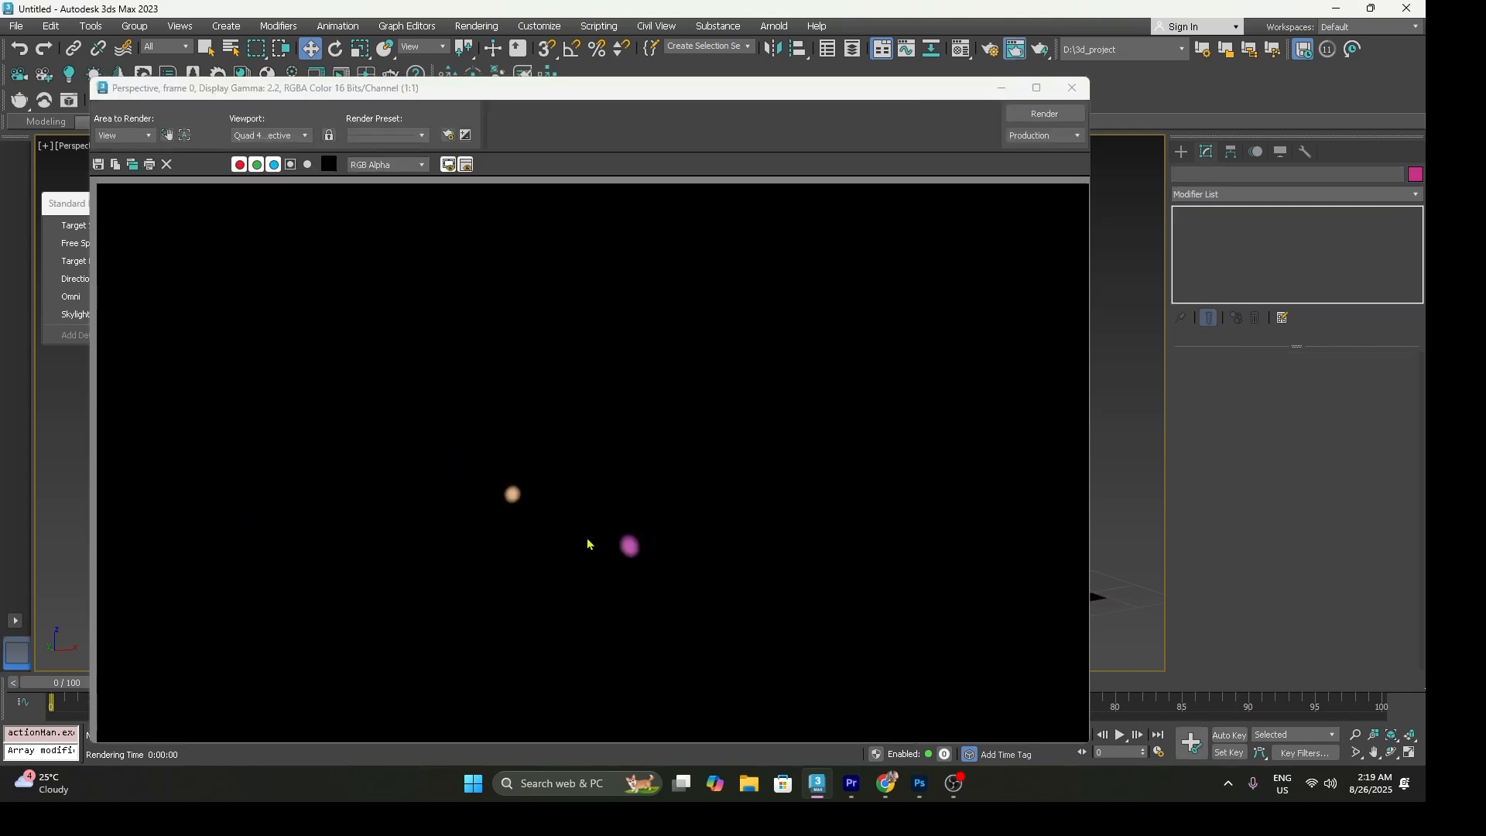
left_click(1072, 87)
Select the directional light and add a new Volume Light effect to its atmospheres and effects
left_click(465, 324)
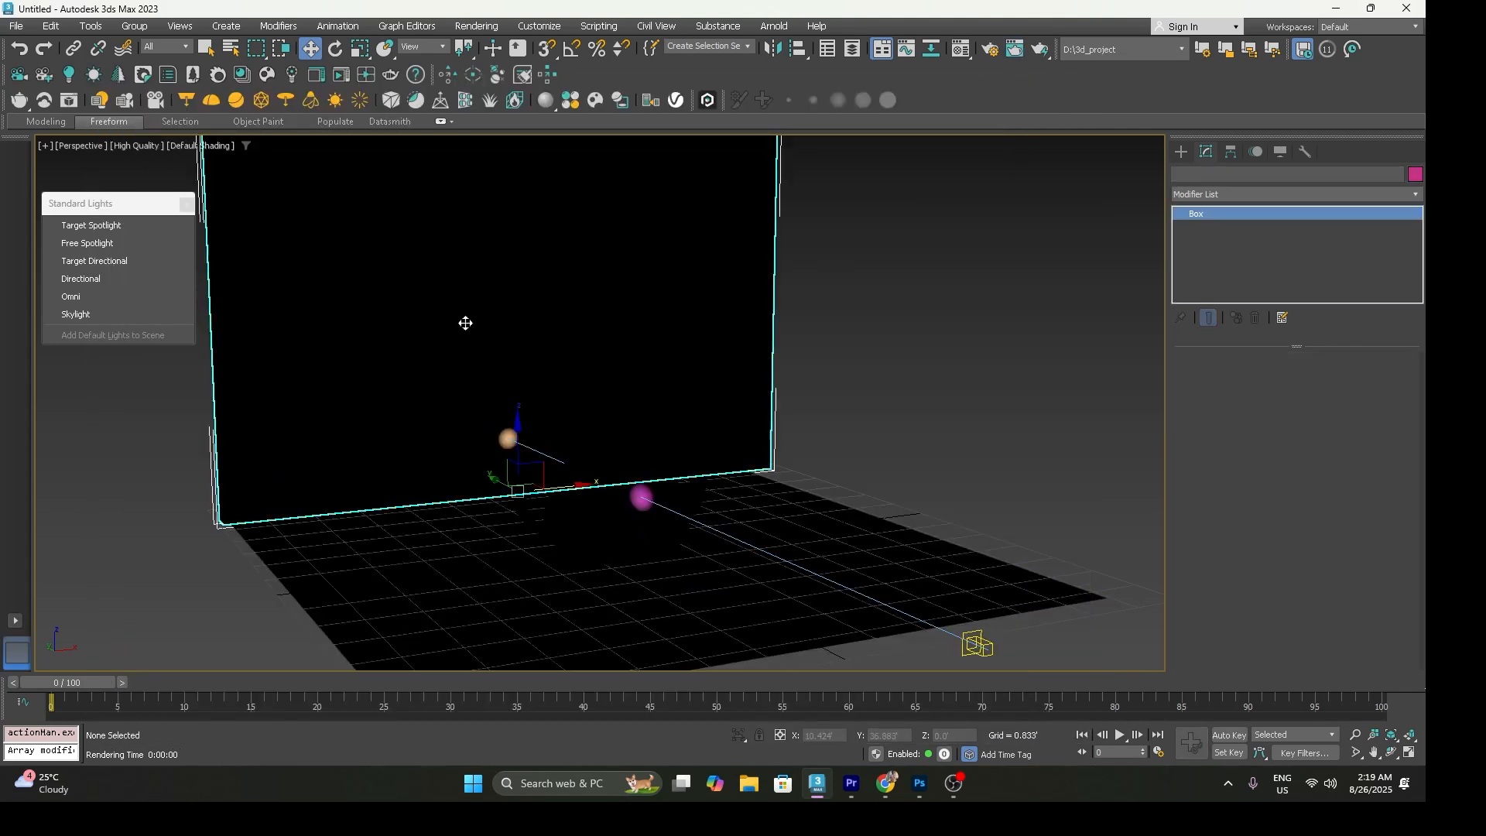
left_click(971, 394)
left_click(971, 644)
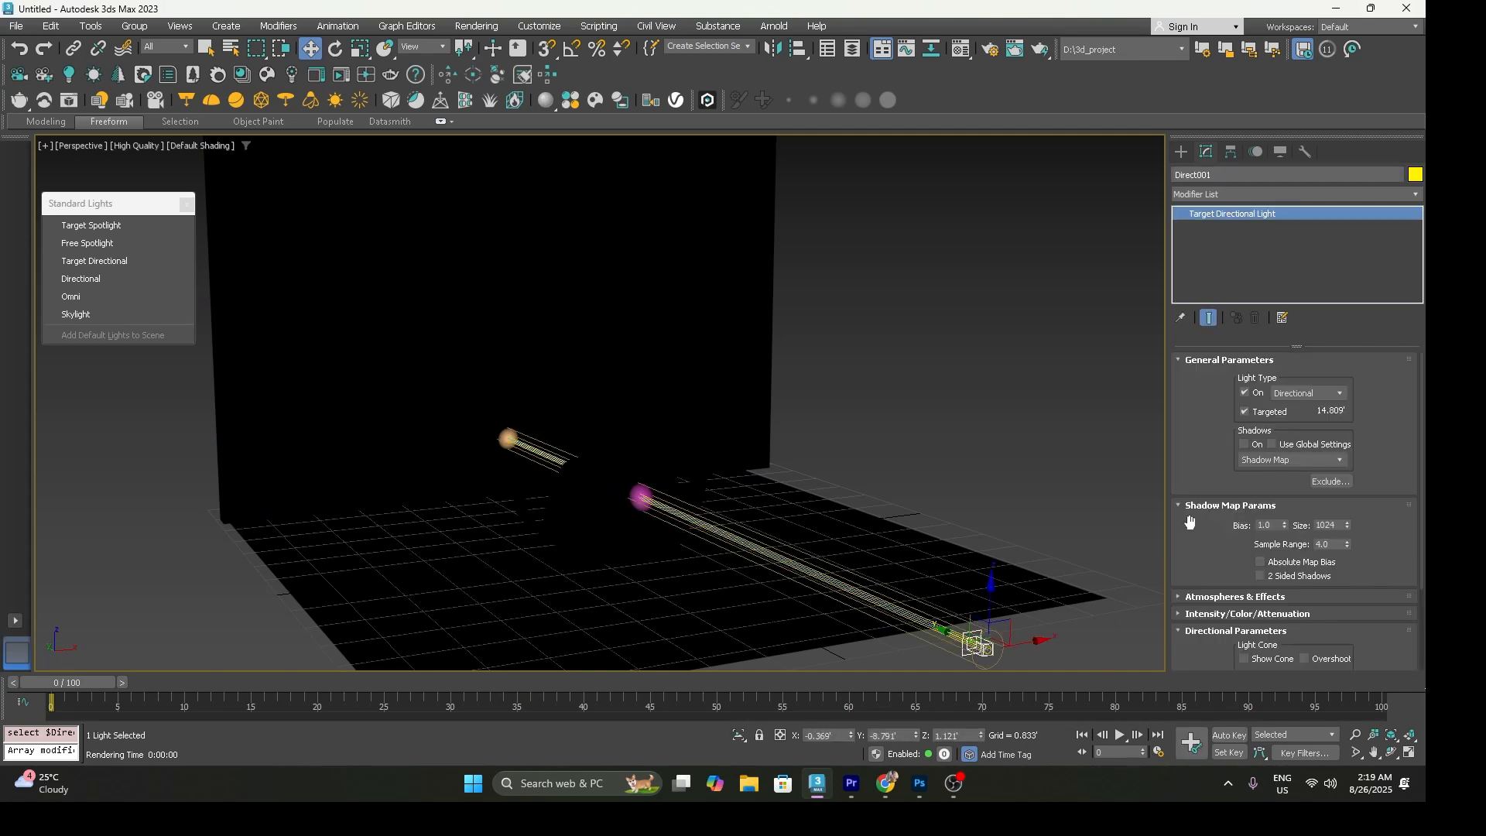
left_click(1217, 361)
left_click(1230, 377)
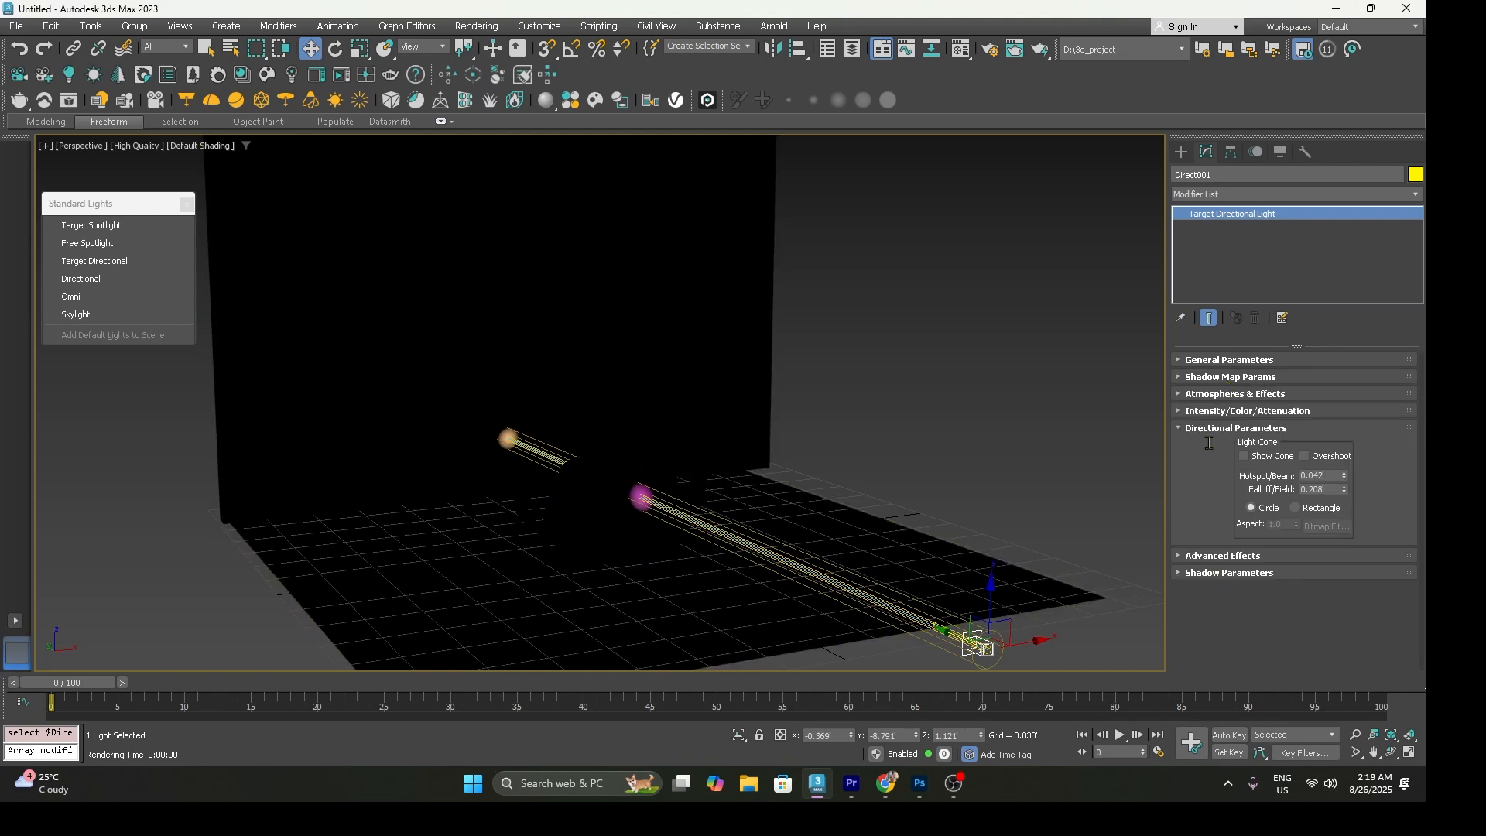
left_click(1212, 429)
left_click(1240, 394)
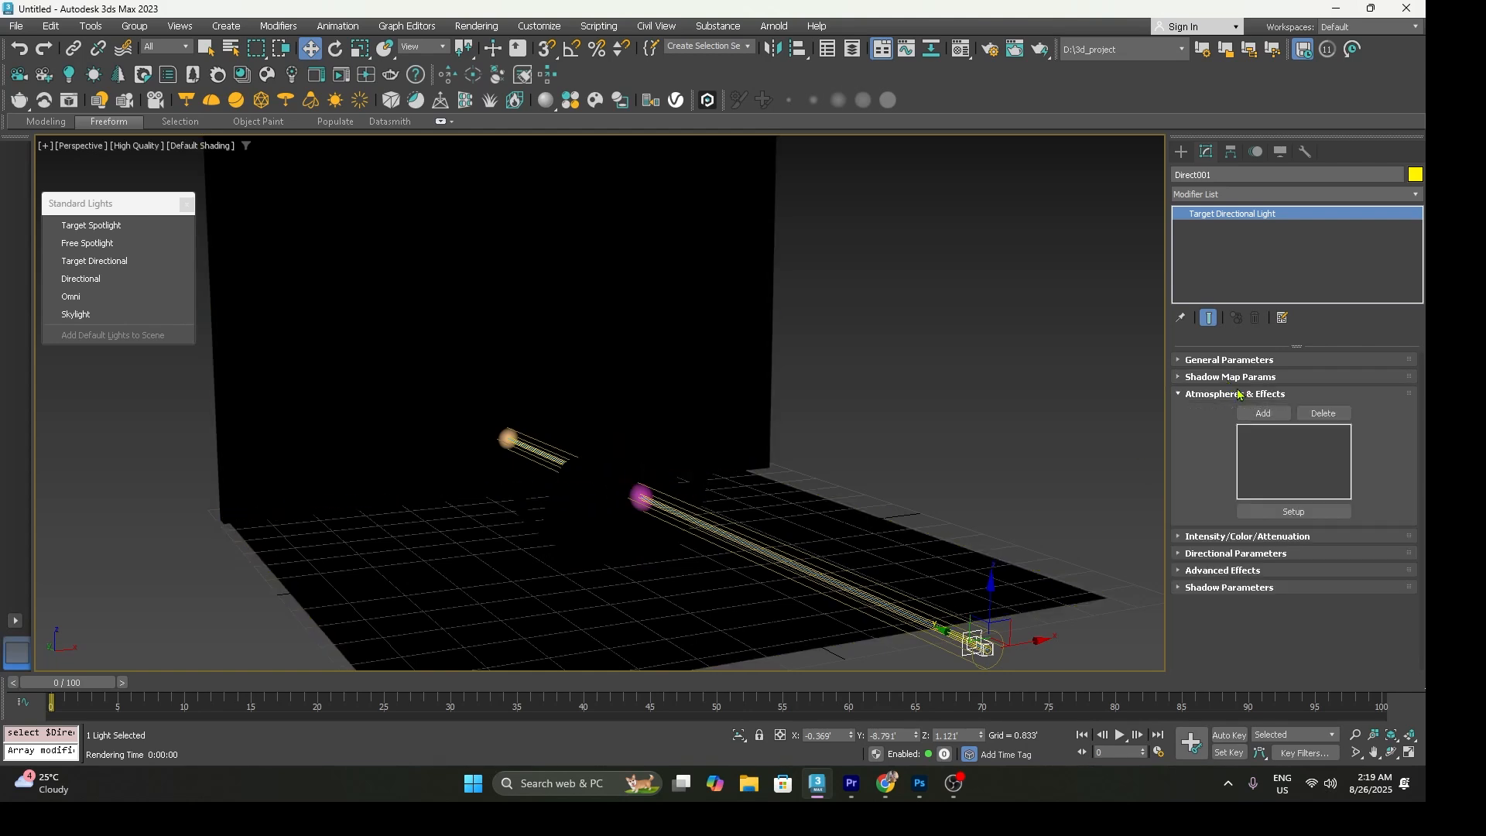
left_click(1258, 413)
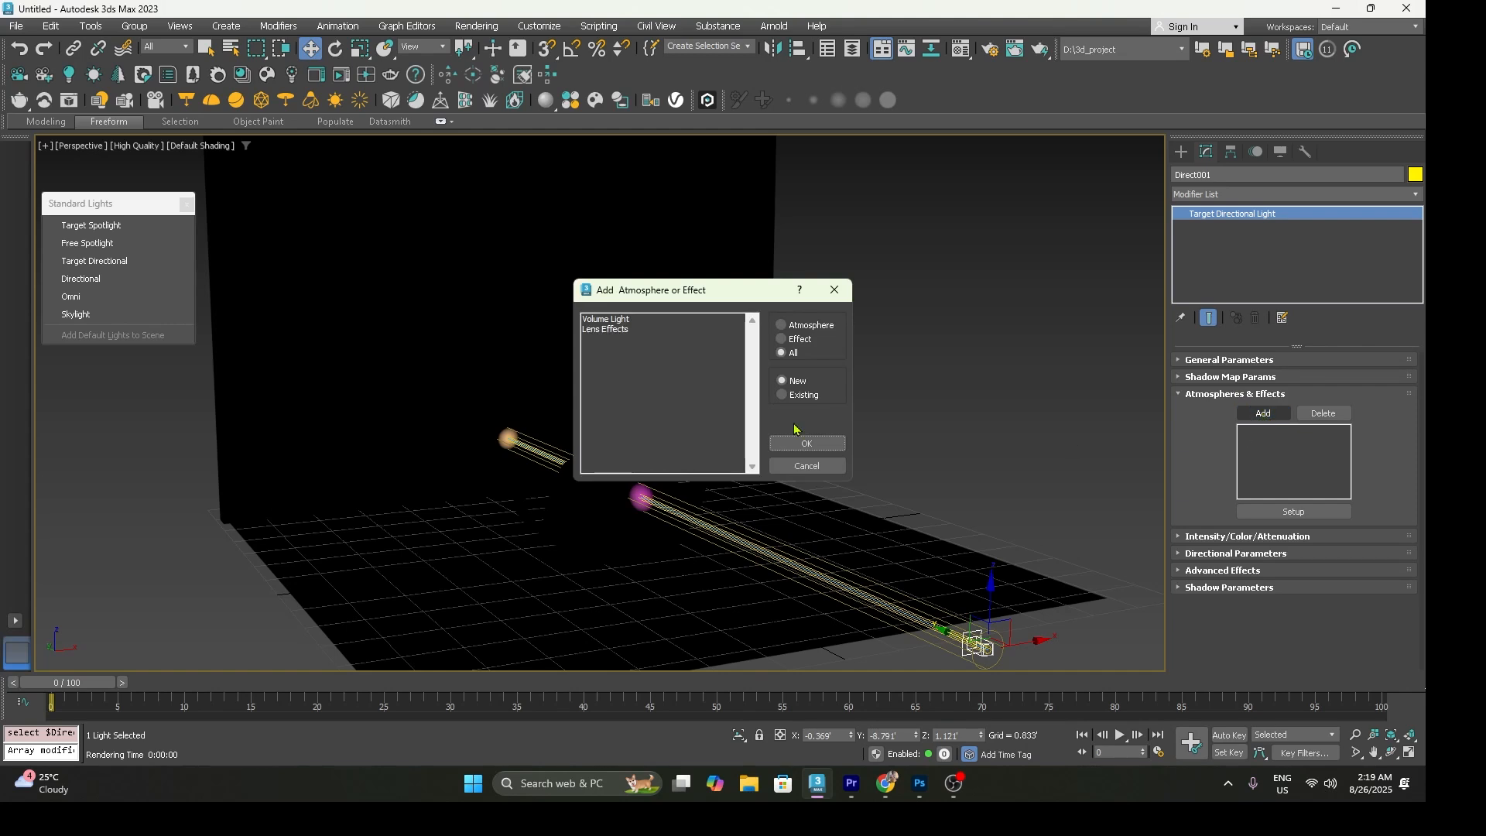
double_click(604, 319)
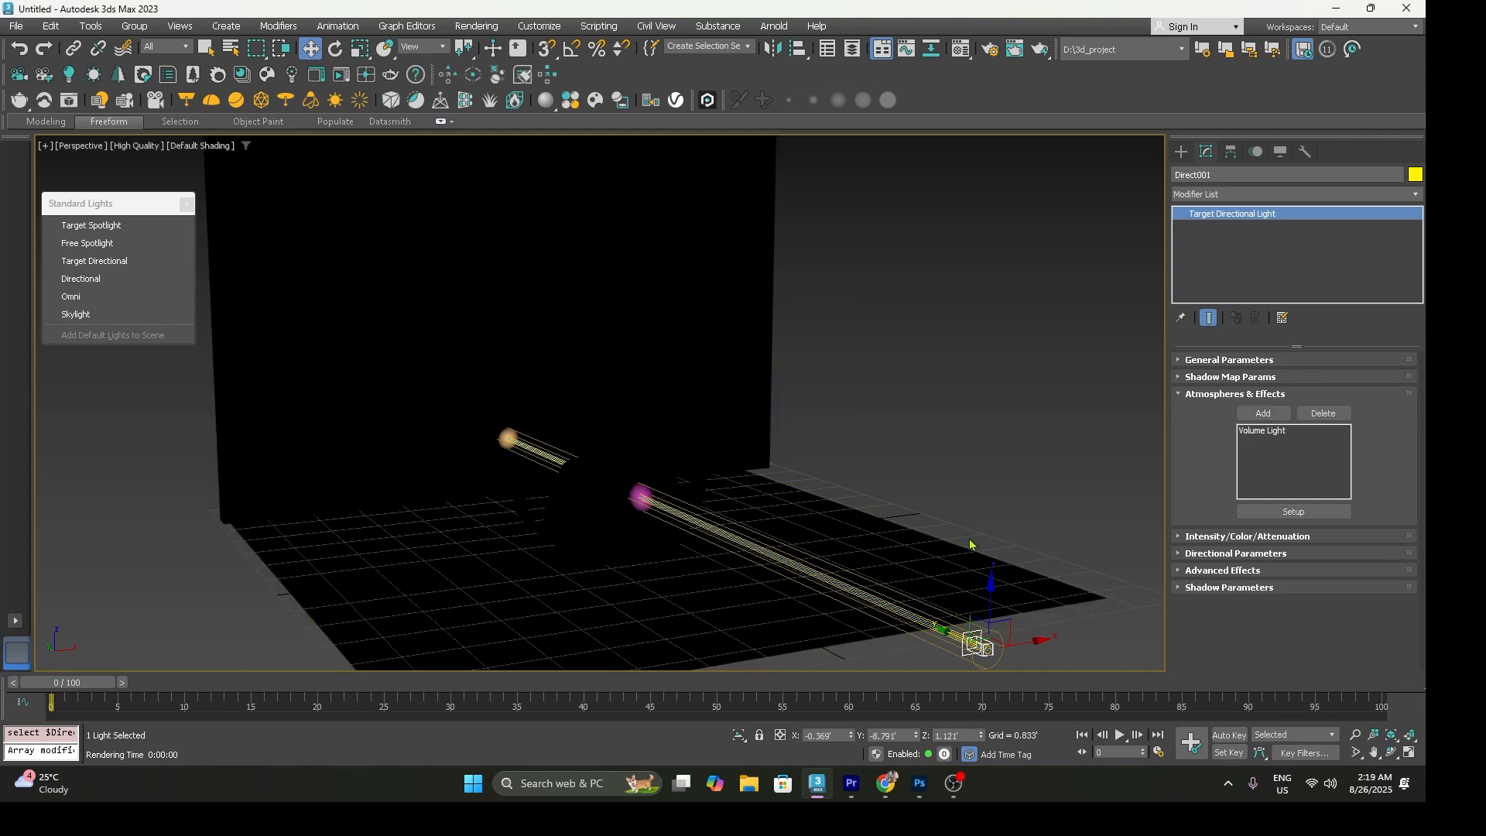
Render the Perspective view with the directional light's Volume Light effect and close the rendered frame
left_click(1258, 431)
key("shift+q")
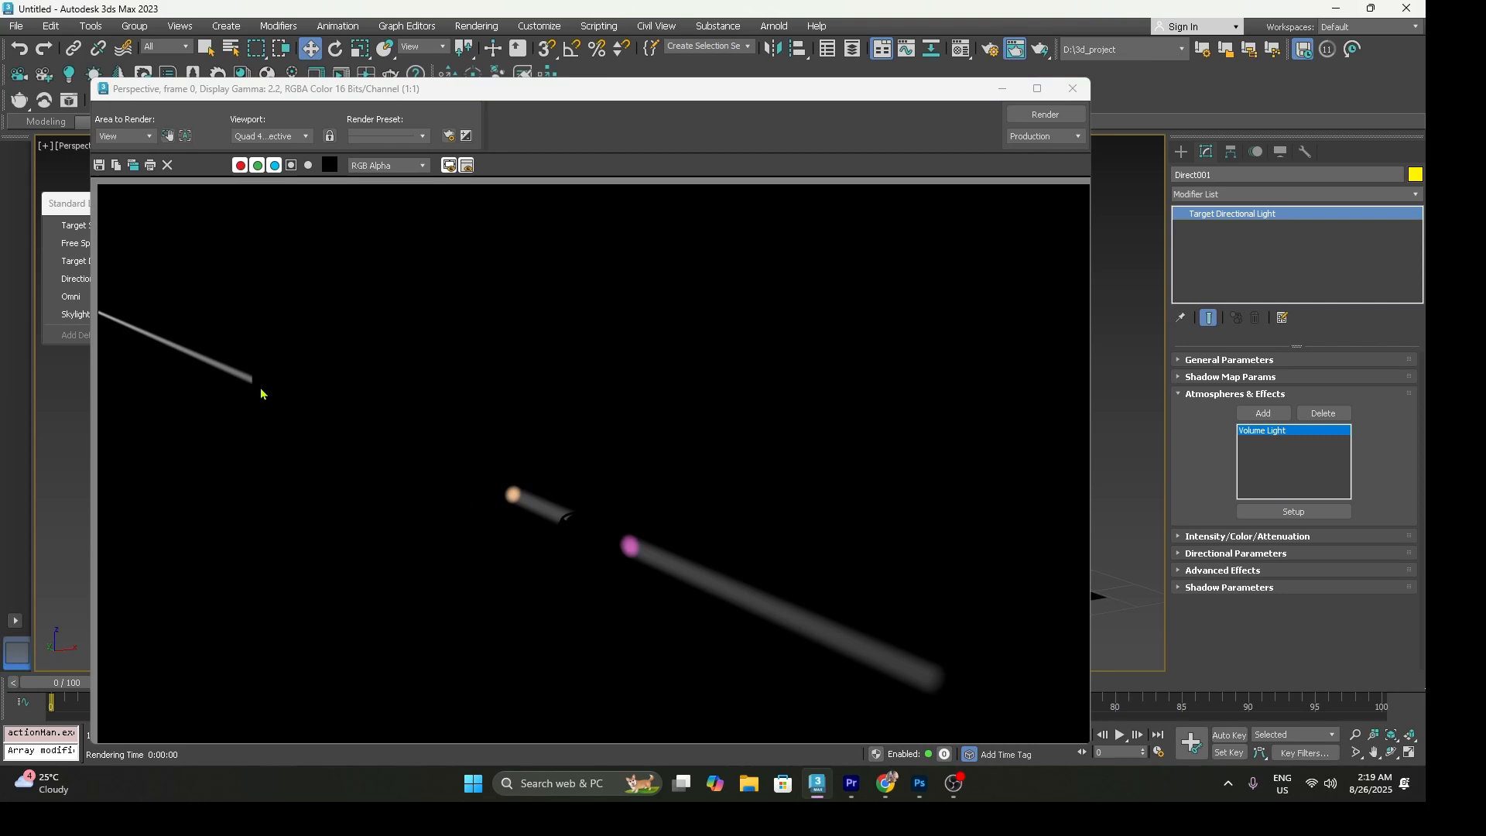
left_click(1073, 88)
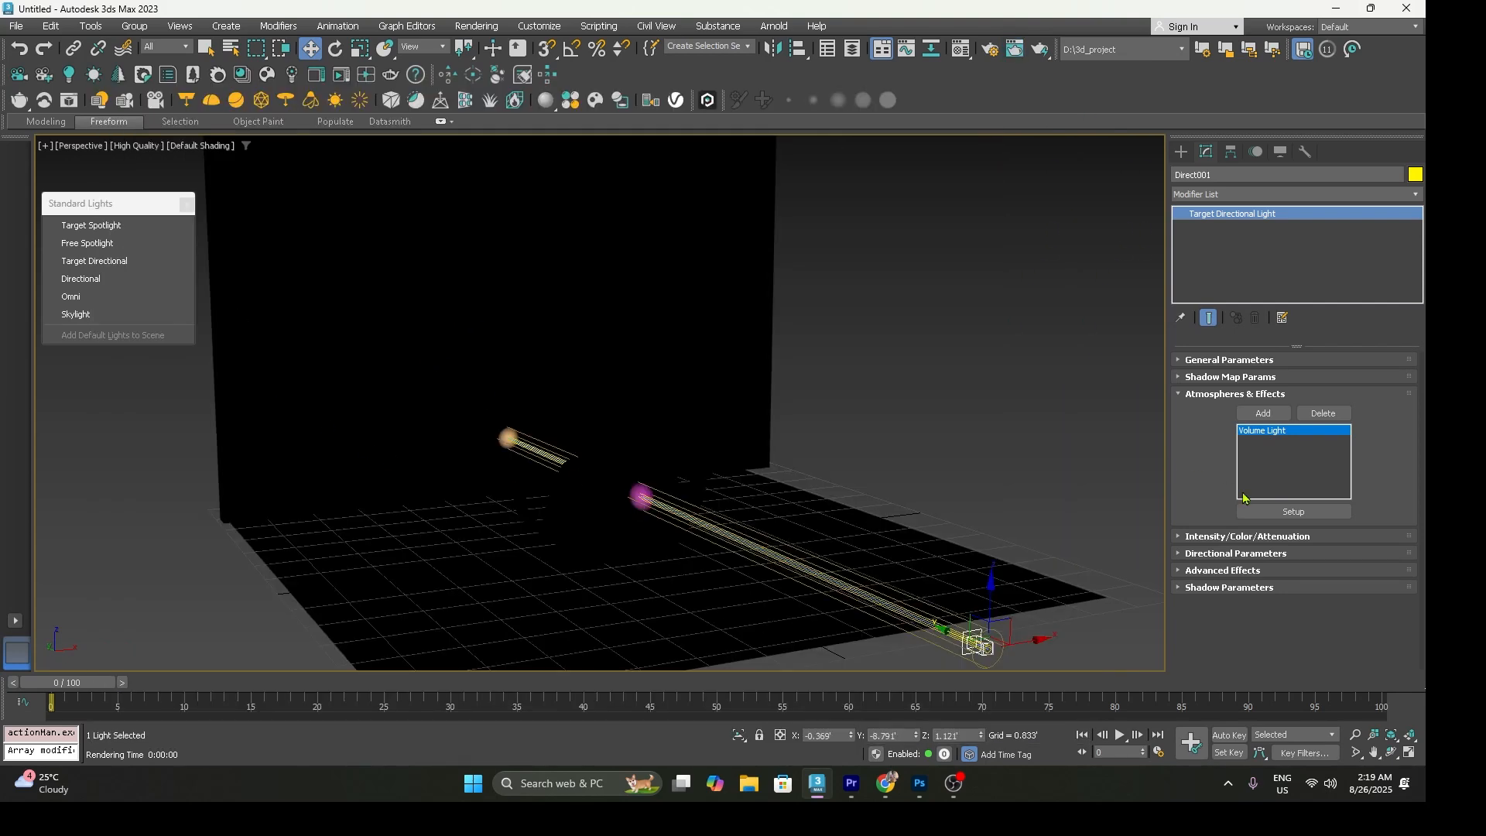
Set the Volume Light's fog color to pure red (255, 0, 0), then render the Perspective view to check the beam
left_click(1285, 513)
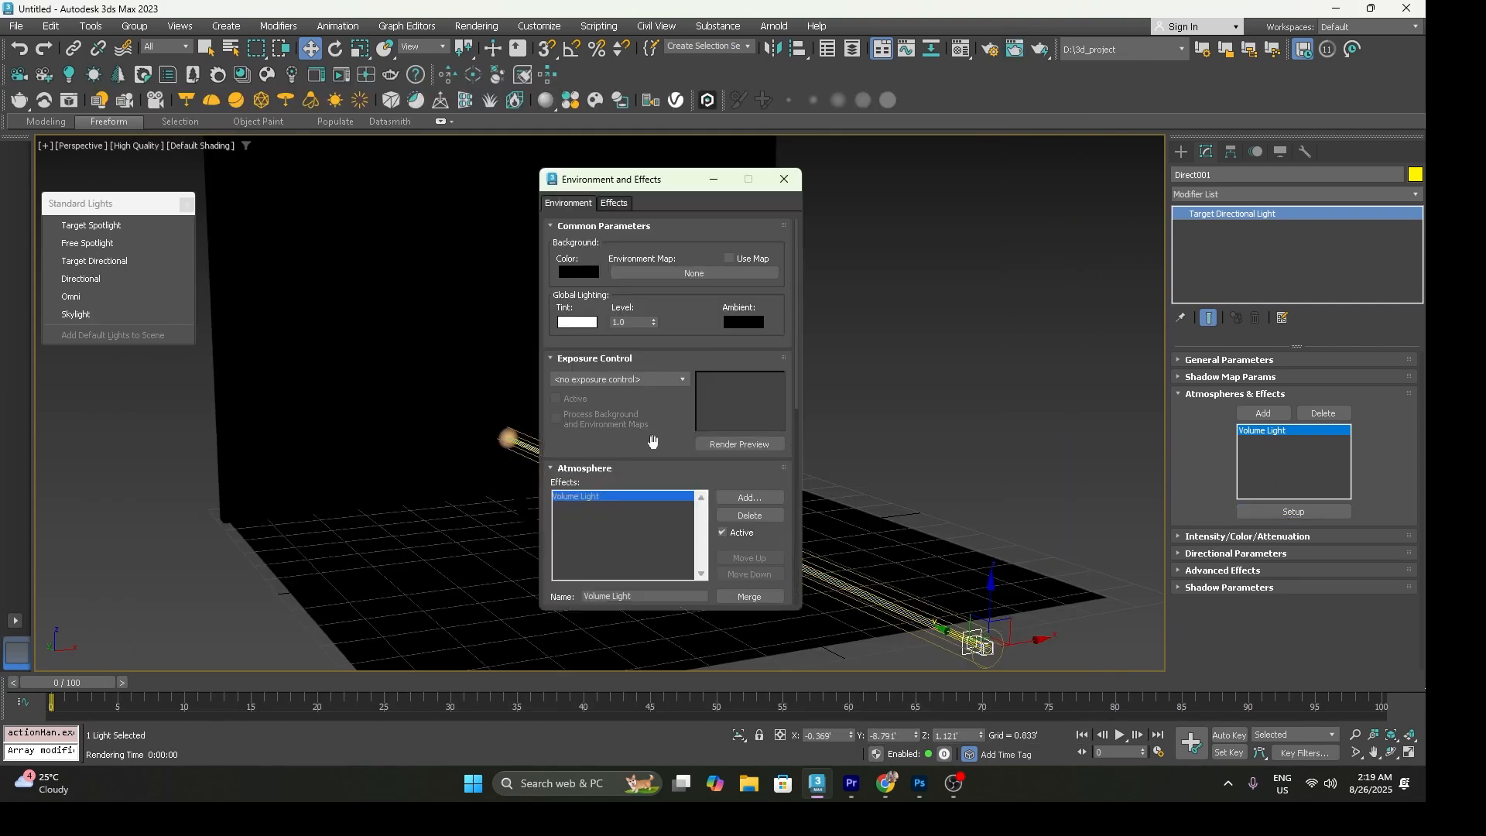
left_click_drag(647, 440, 658, 234)
left_click(592, 520)
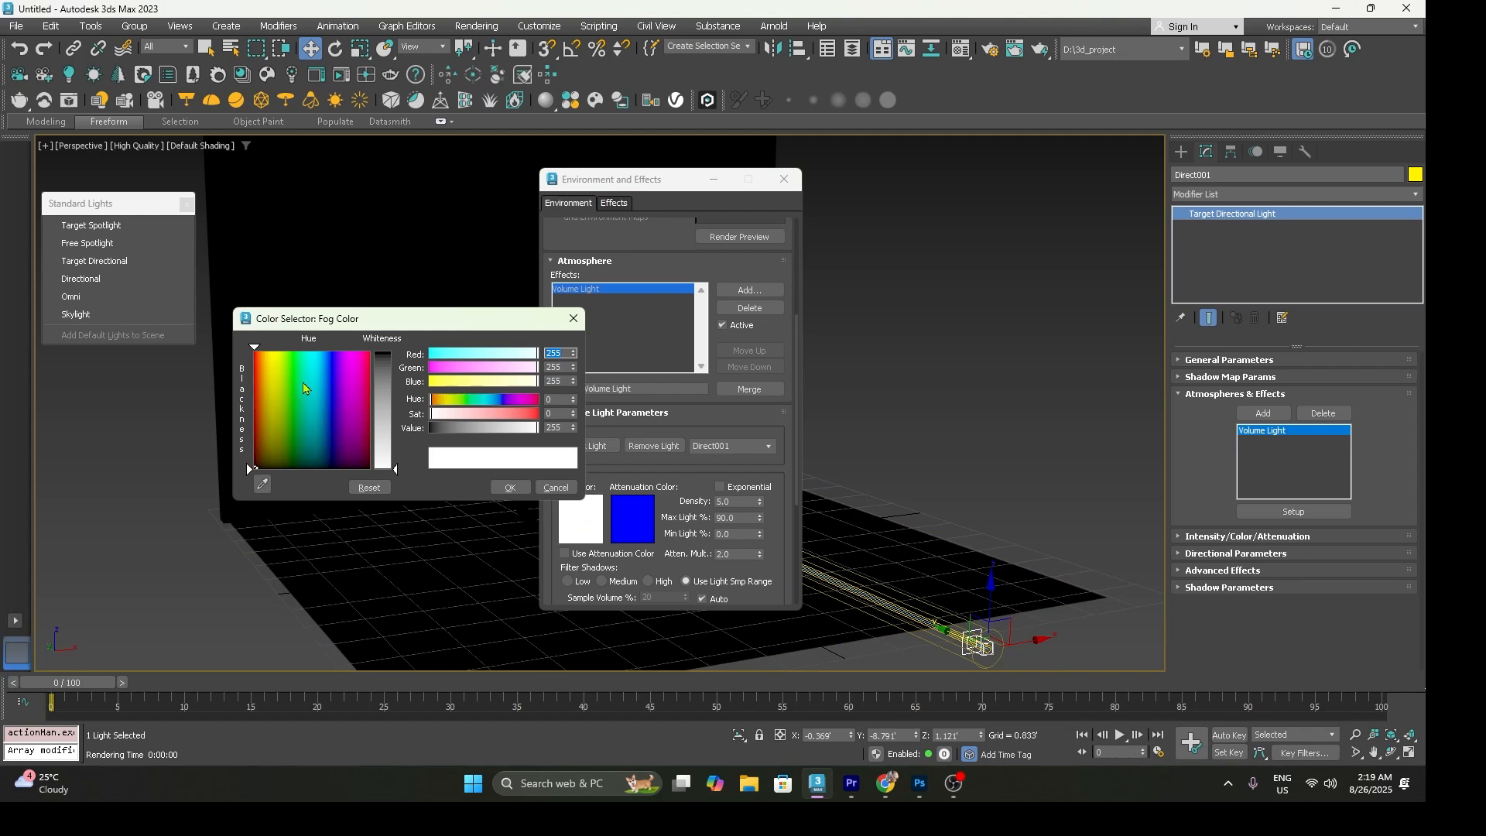
left_click_drag(399, 379, 401, 353)
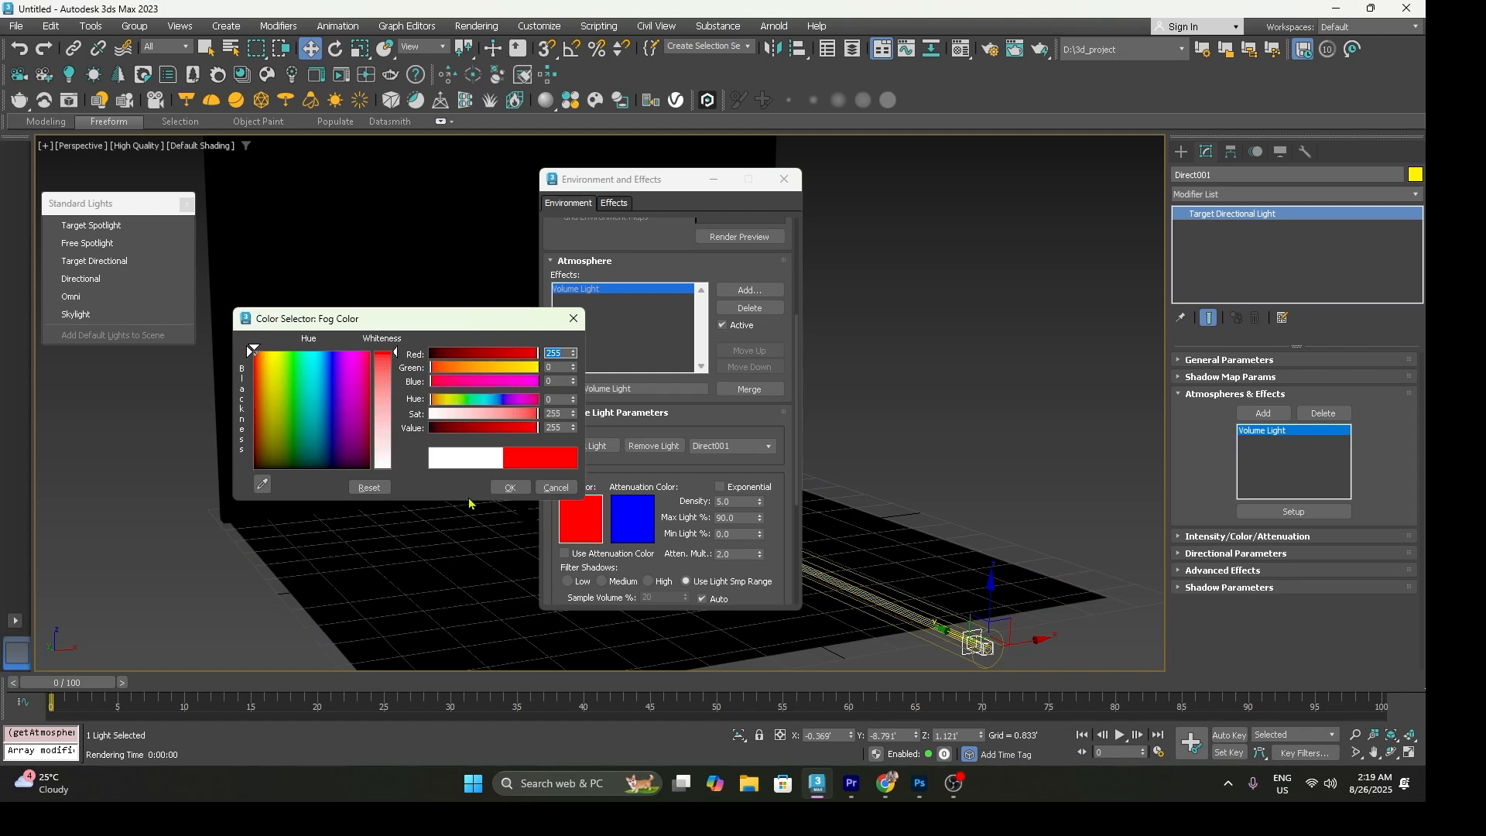
left_click(511, 487)
left_click(784, 179)
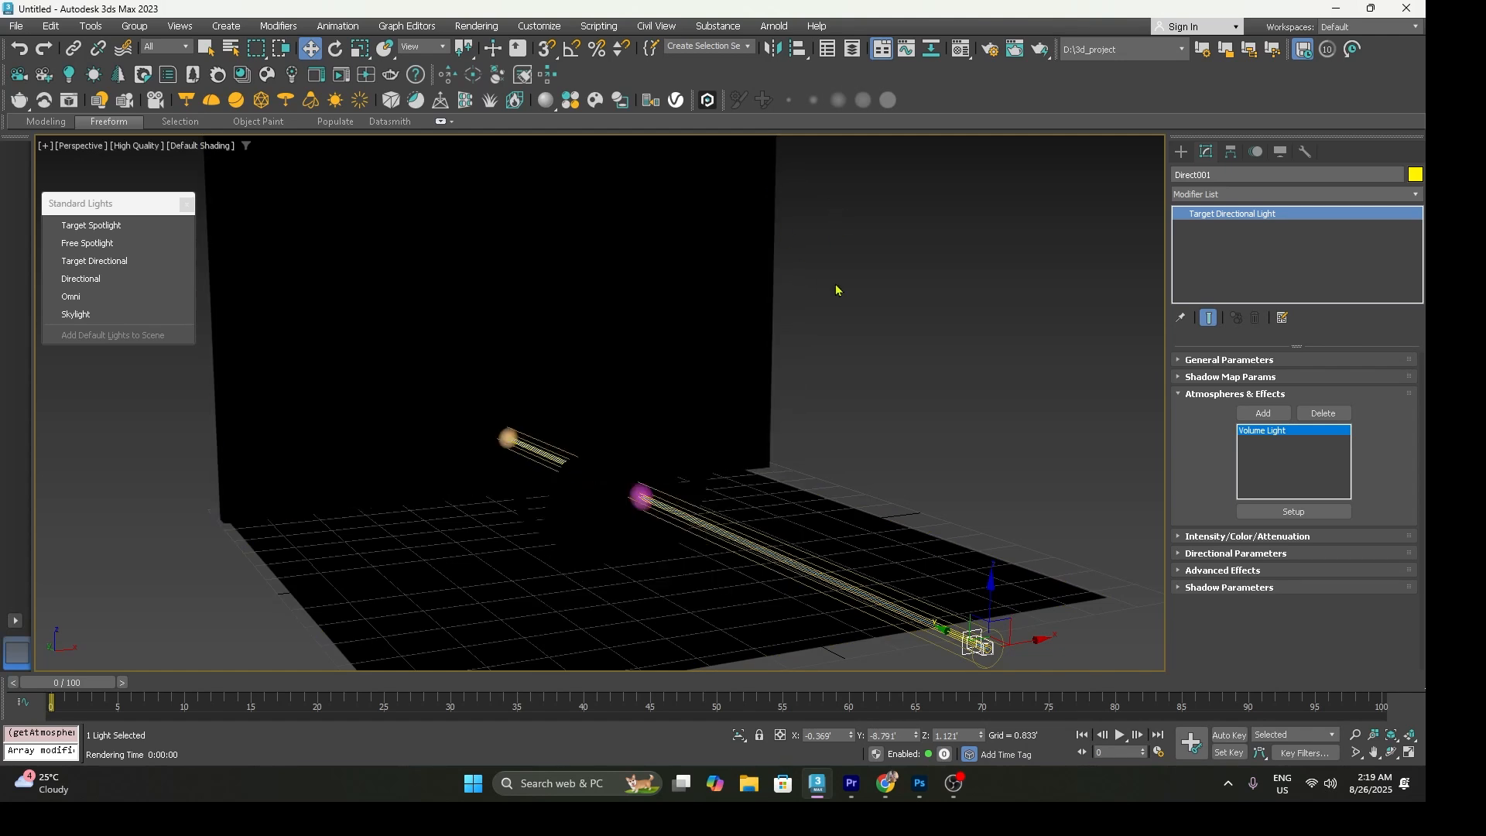
key("shift+q")
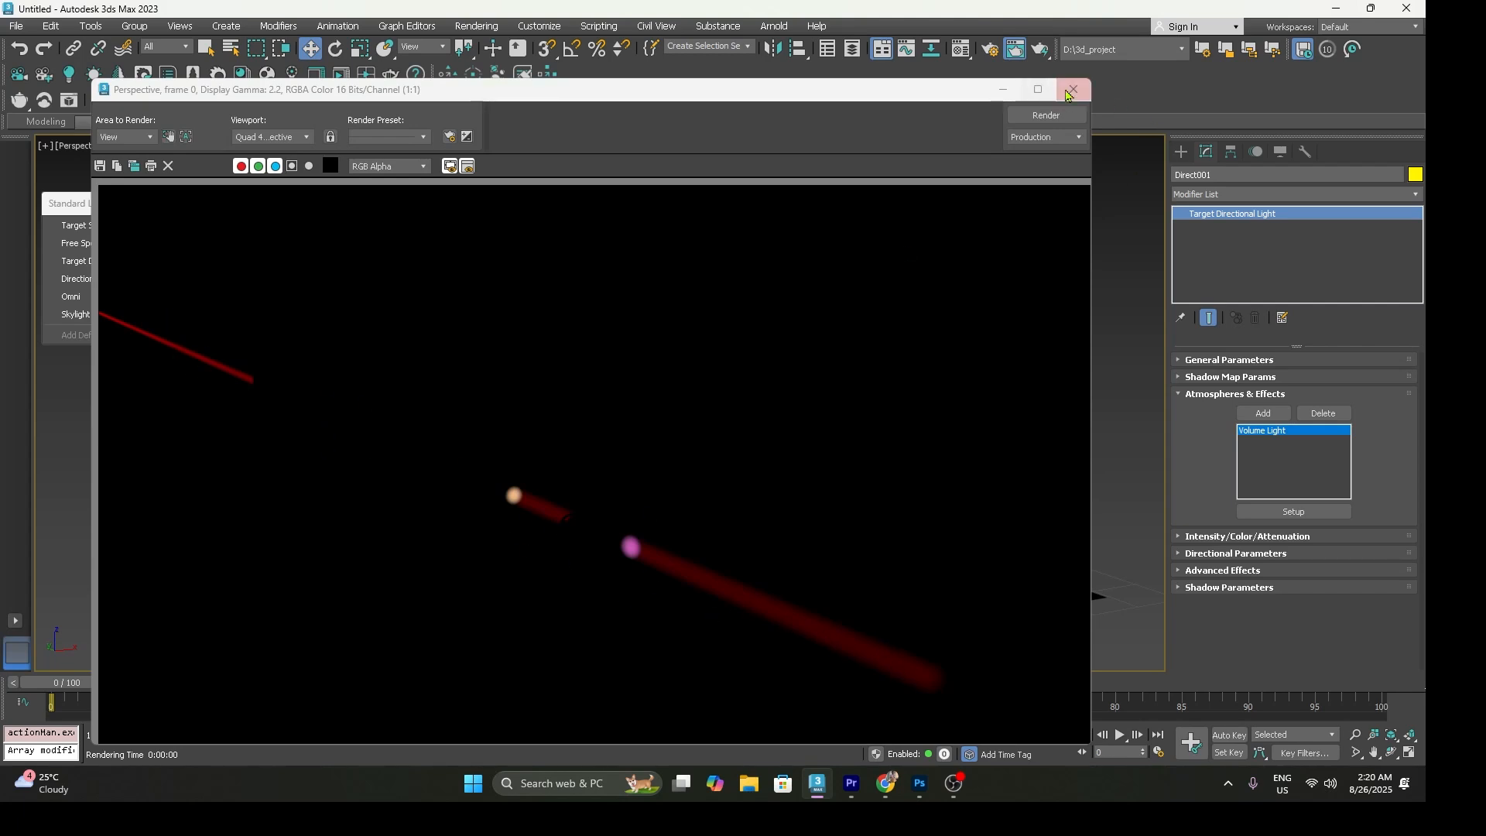
left_click(1074, 90)
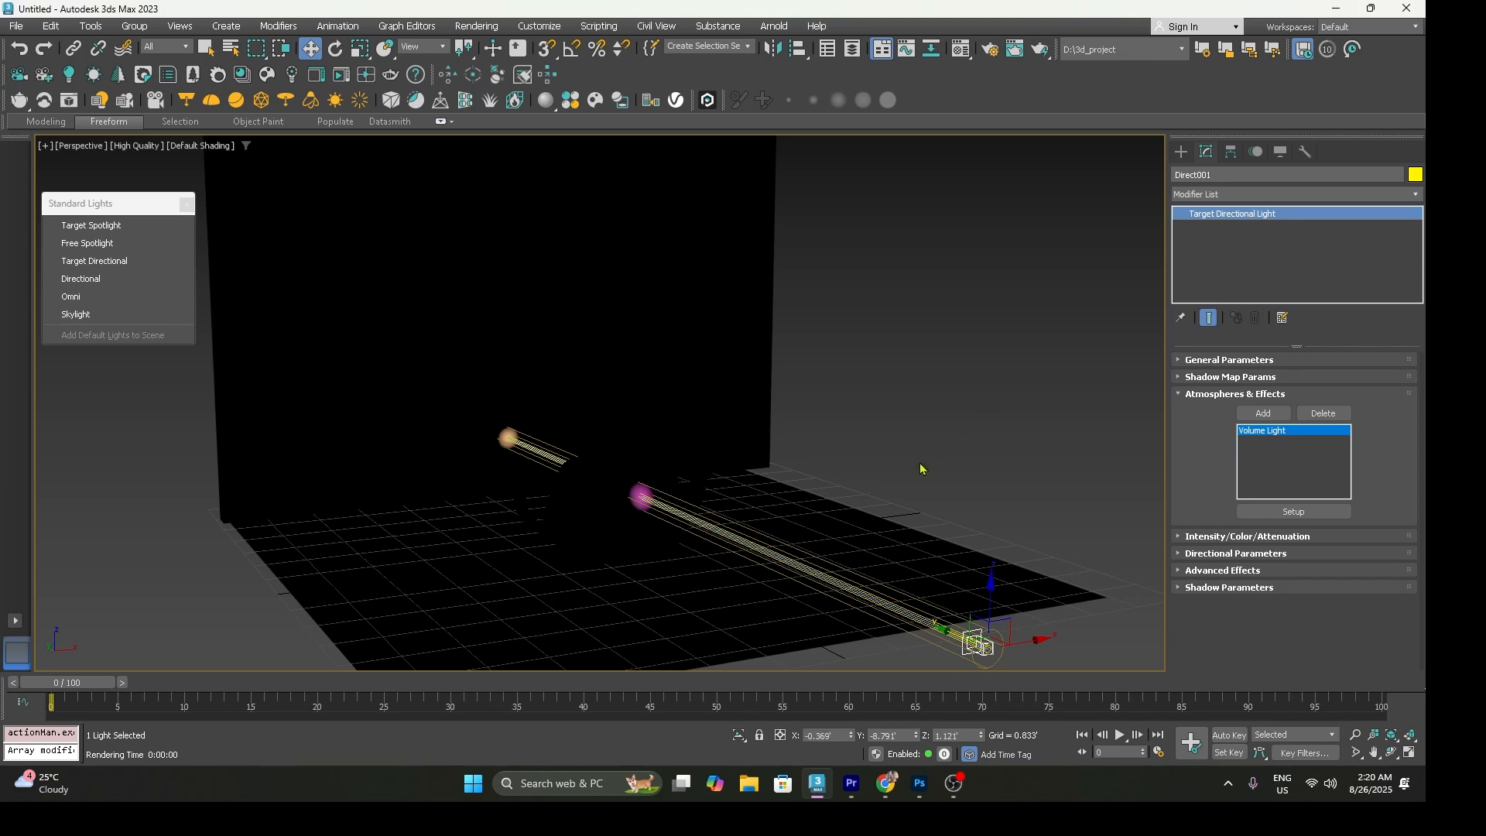
Turn the directional light's shadows back on and render the Perspective view from a more sideways angle
mouse_move(769, 490)
middle_mouse_down("alt")
mouse_move(799, 501)
mouse_move(797, 484)
middle_mouse_up("alt")
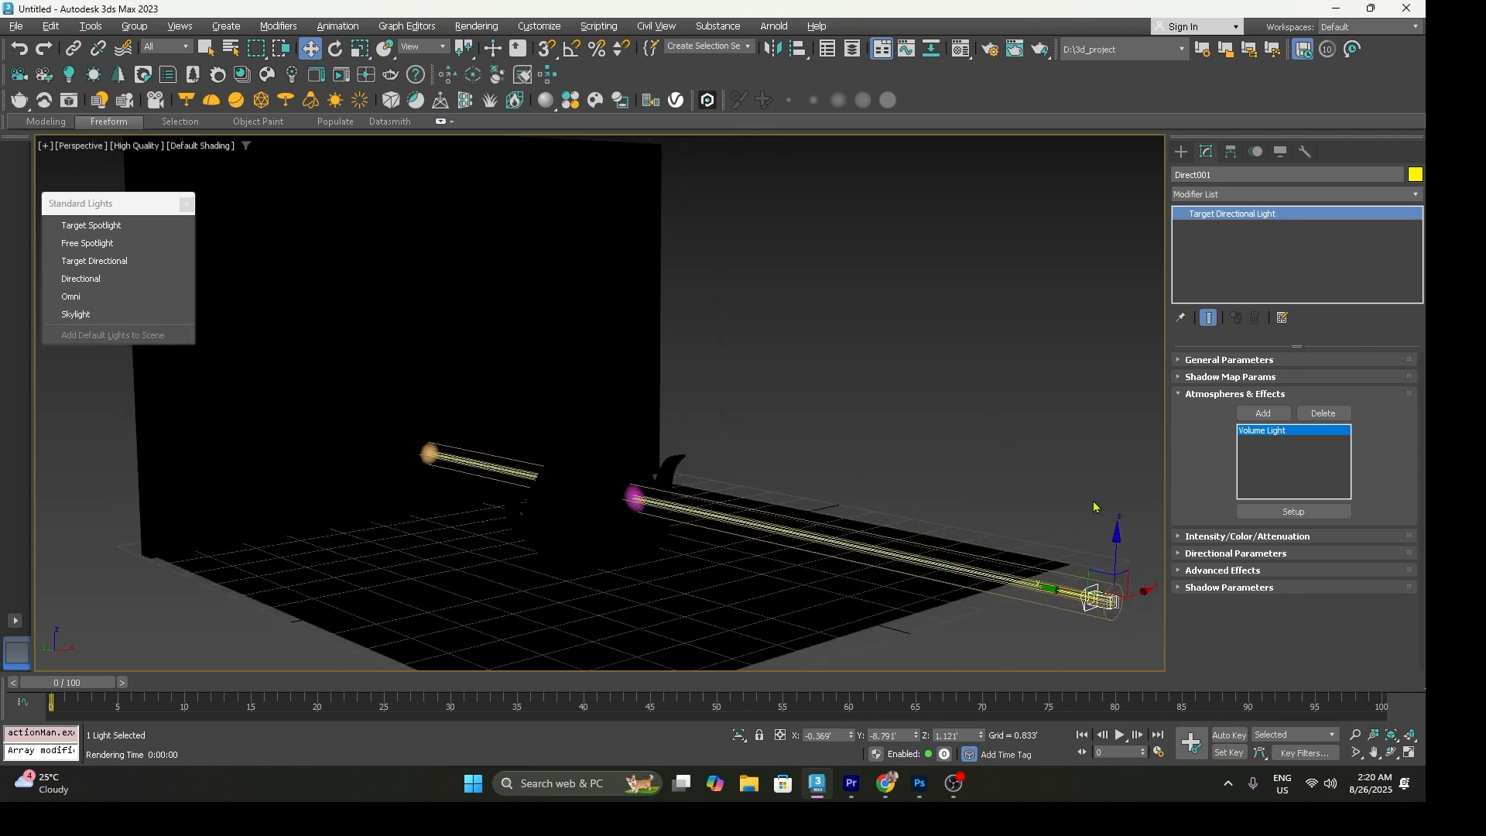
left_click(1208, 360)
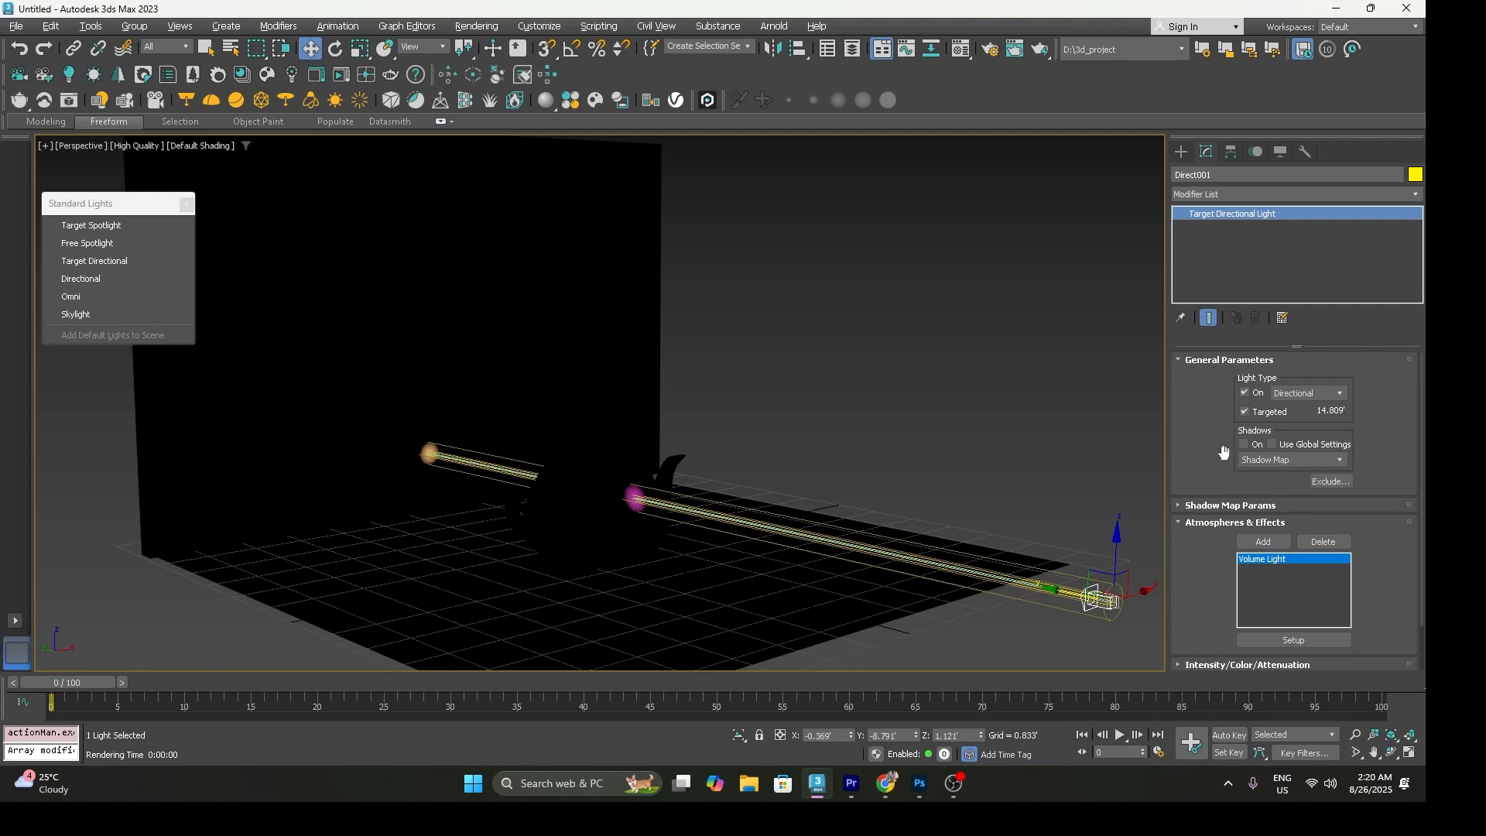
left_click(1244, 444)
key("shift+q")
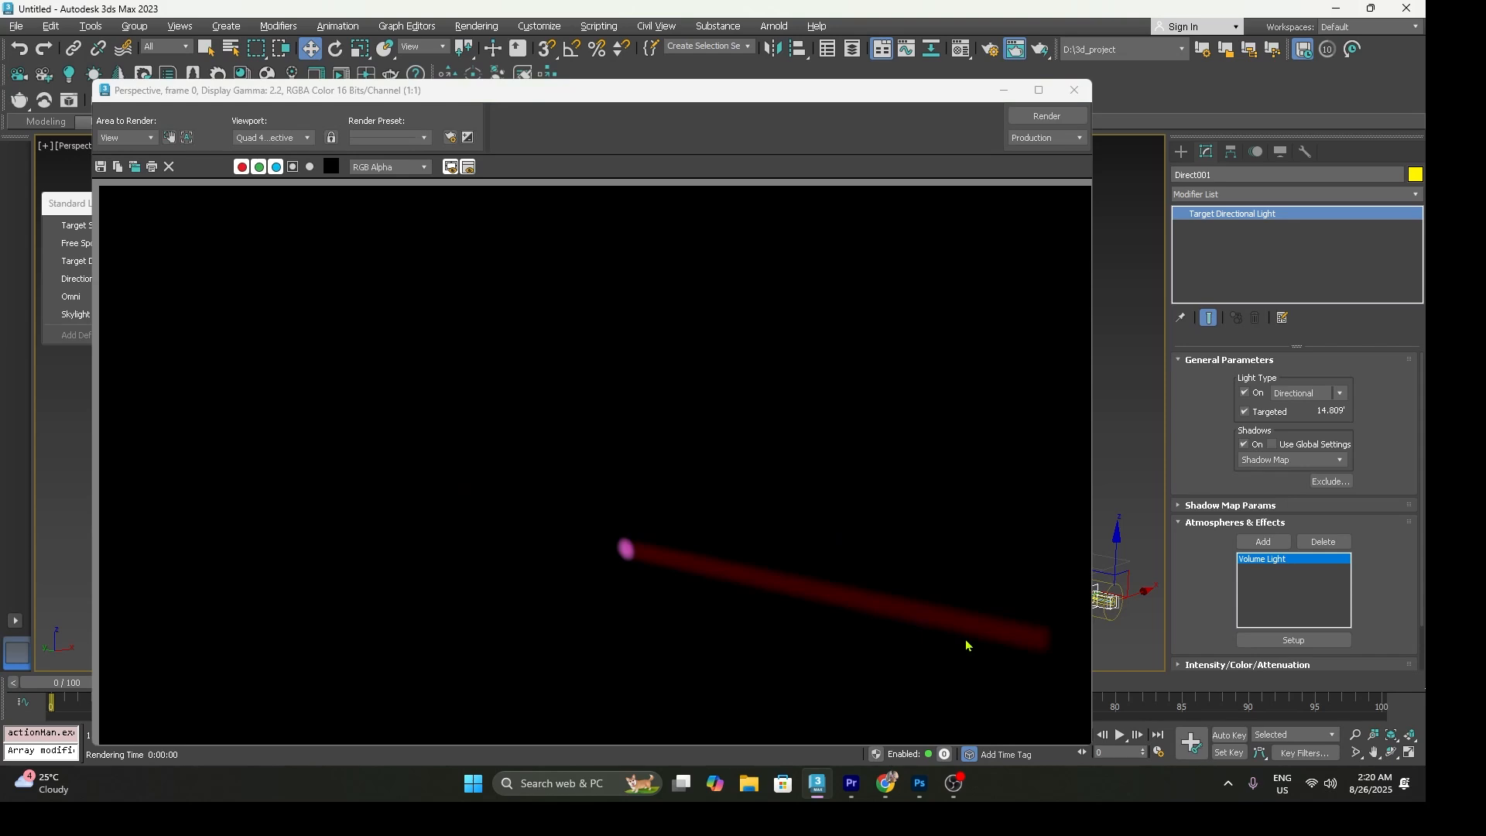
left_click(1074, 89)
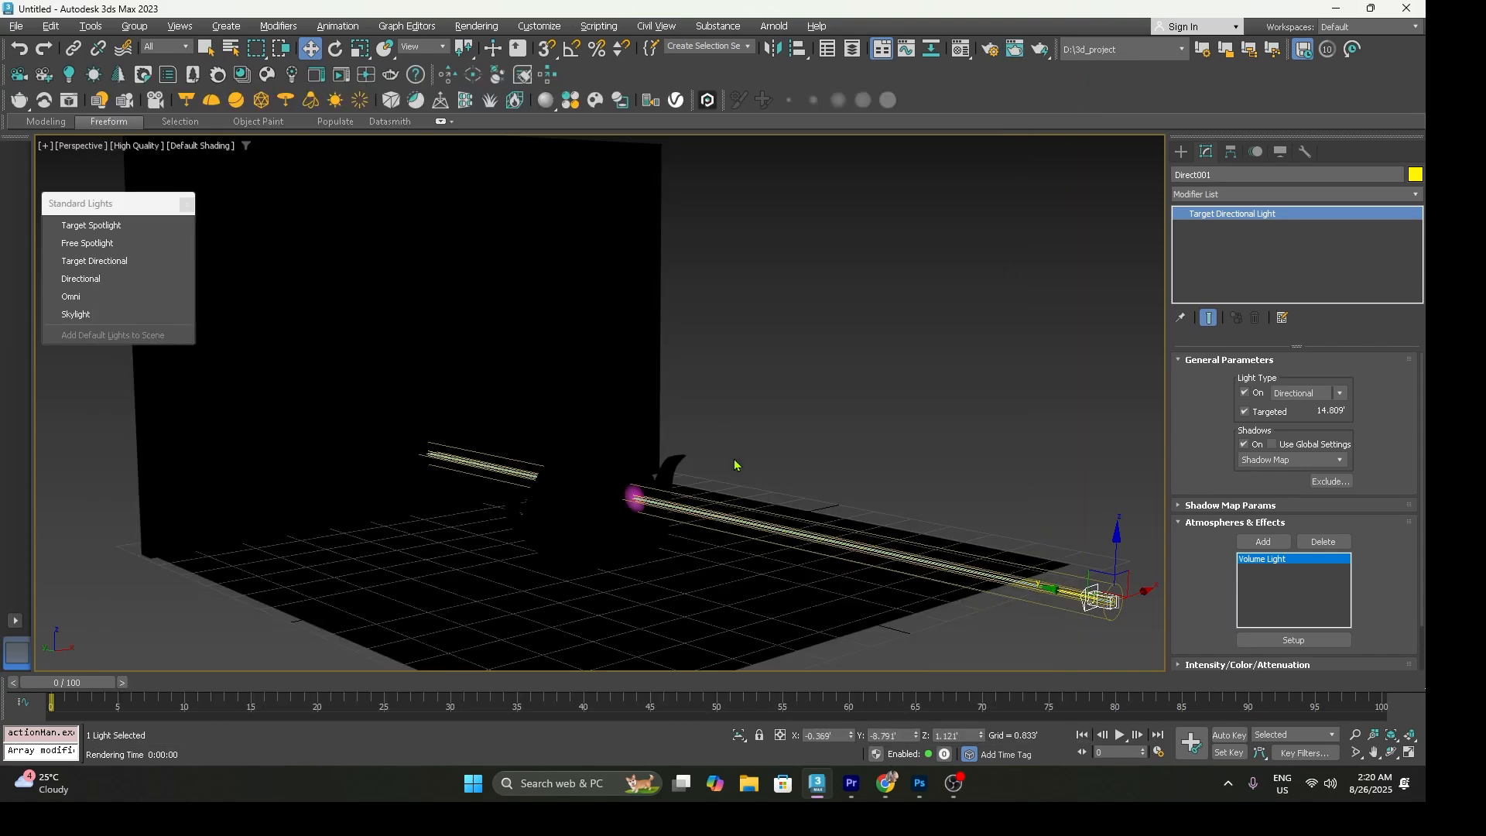
Create a standard Omni light on the floor in front of the teapot and raise it to about Z 5.21'
left_click(1182, 152)
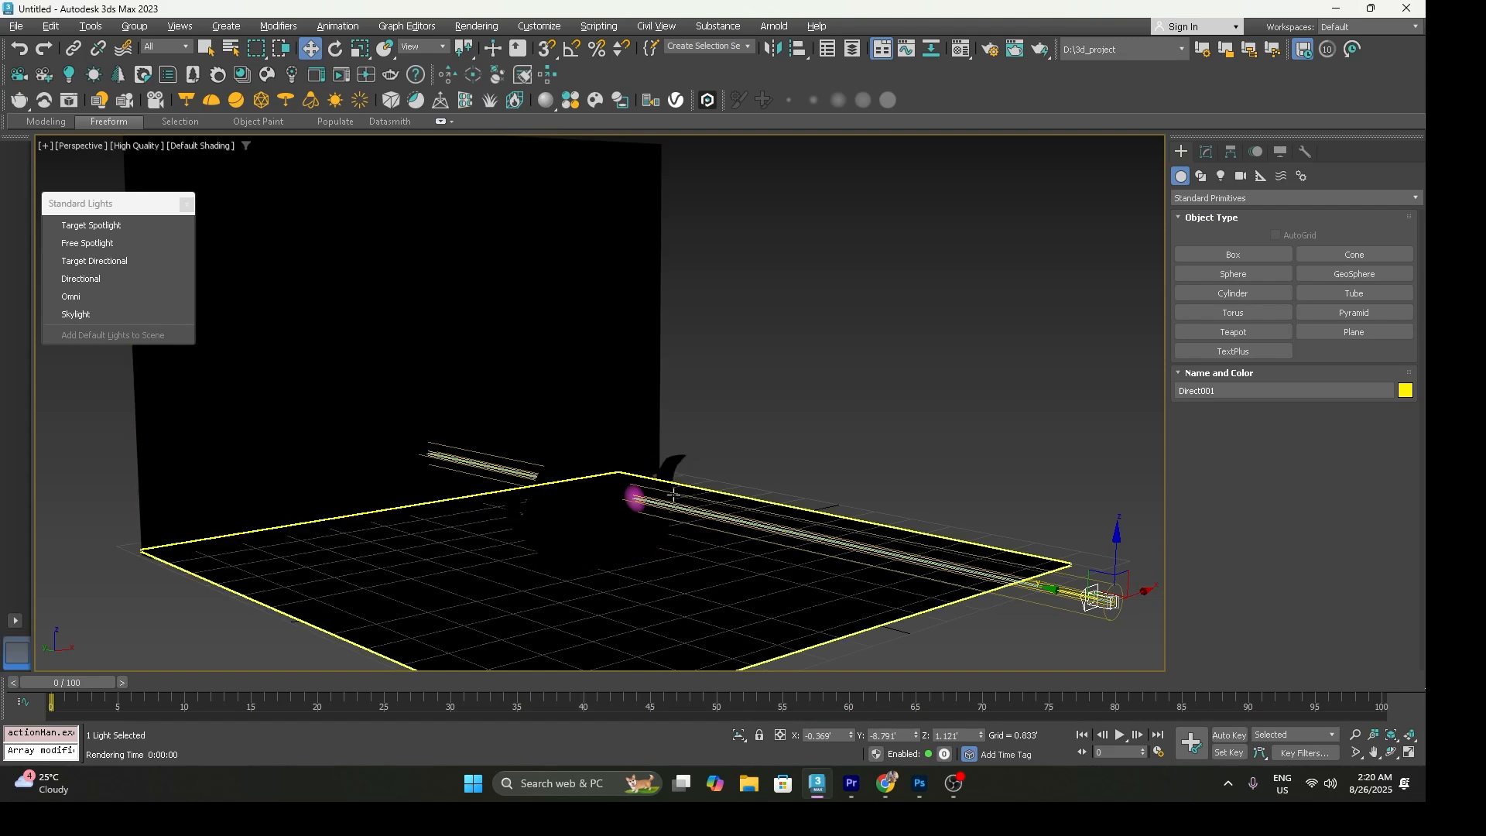
left_click(1221, 175)
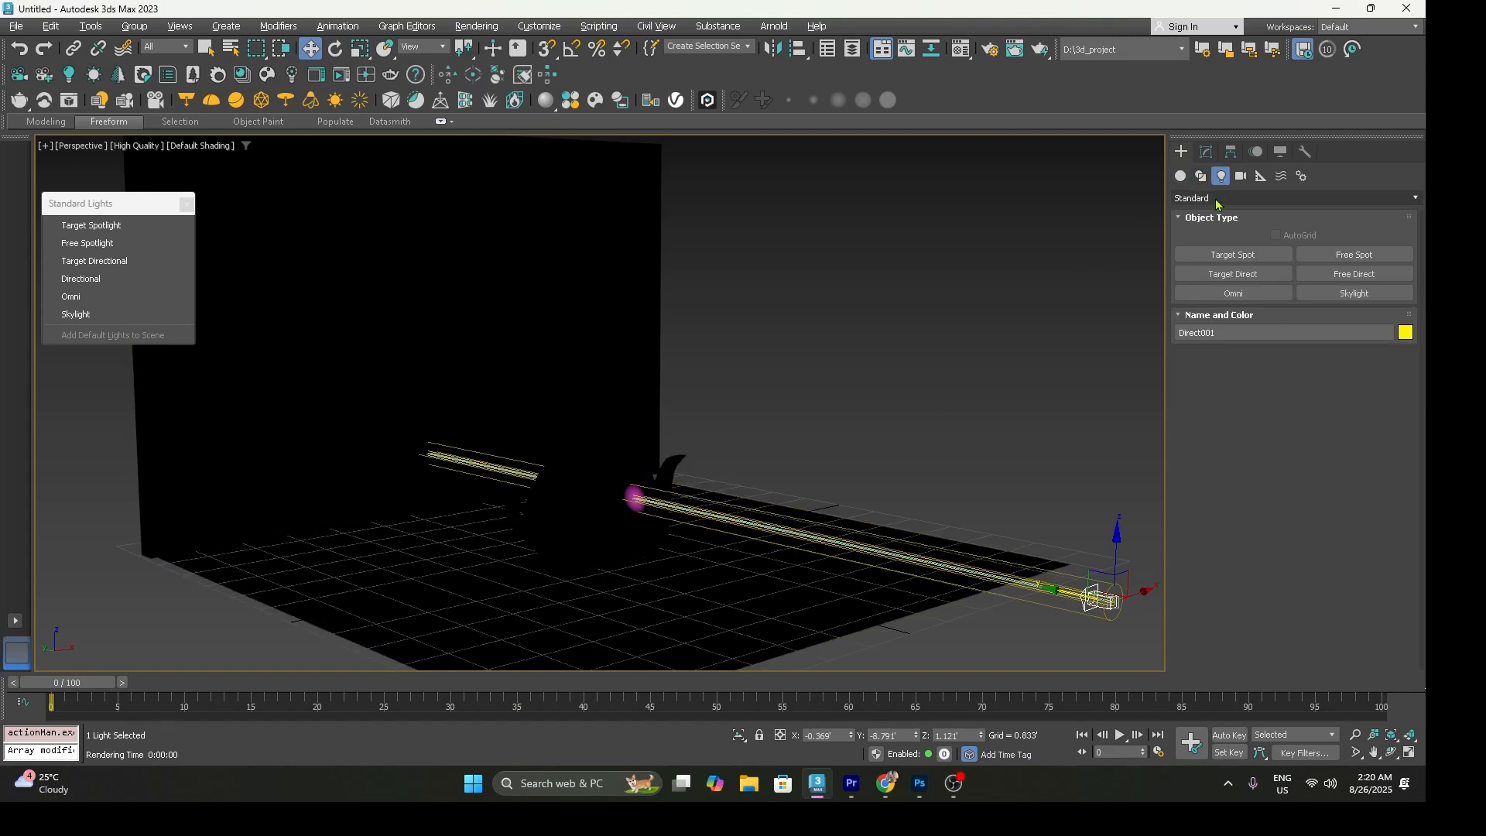
left_click(1215, 200)
left_click(1213, 228)
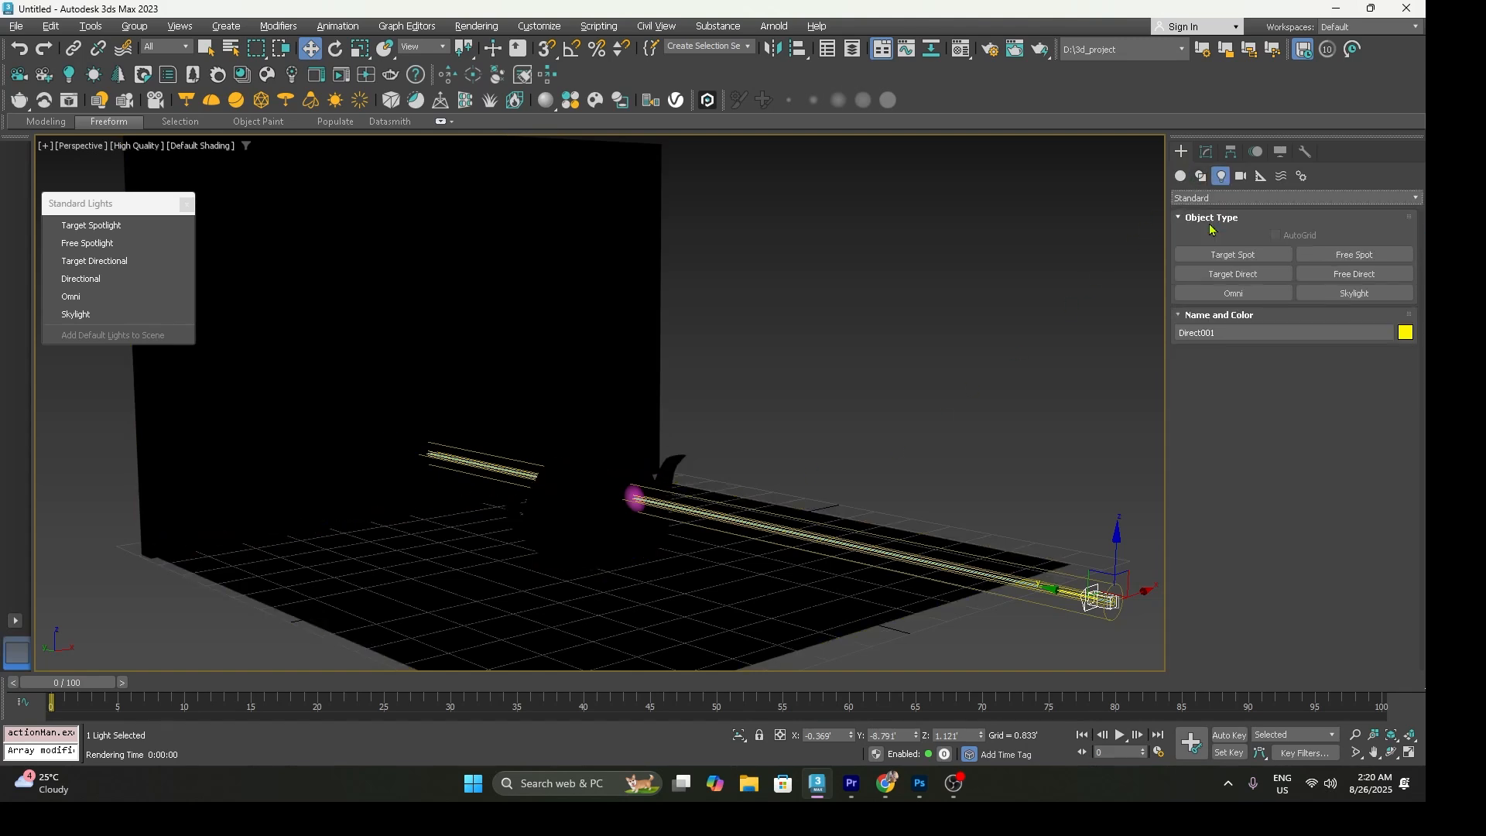
left_click(1268, 292)
left_click(673, 592)
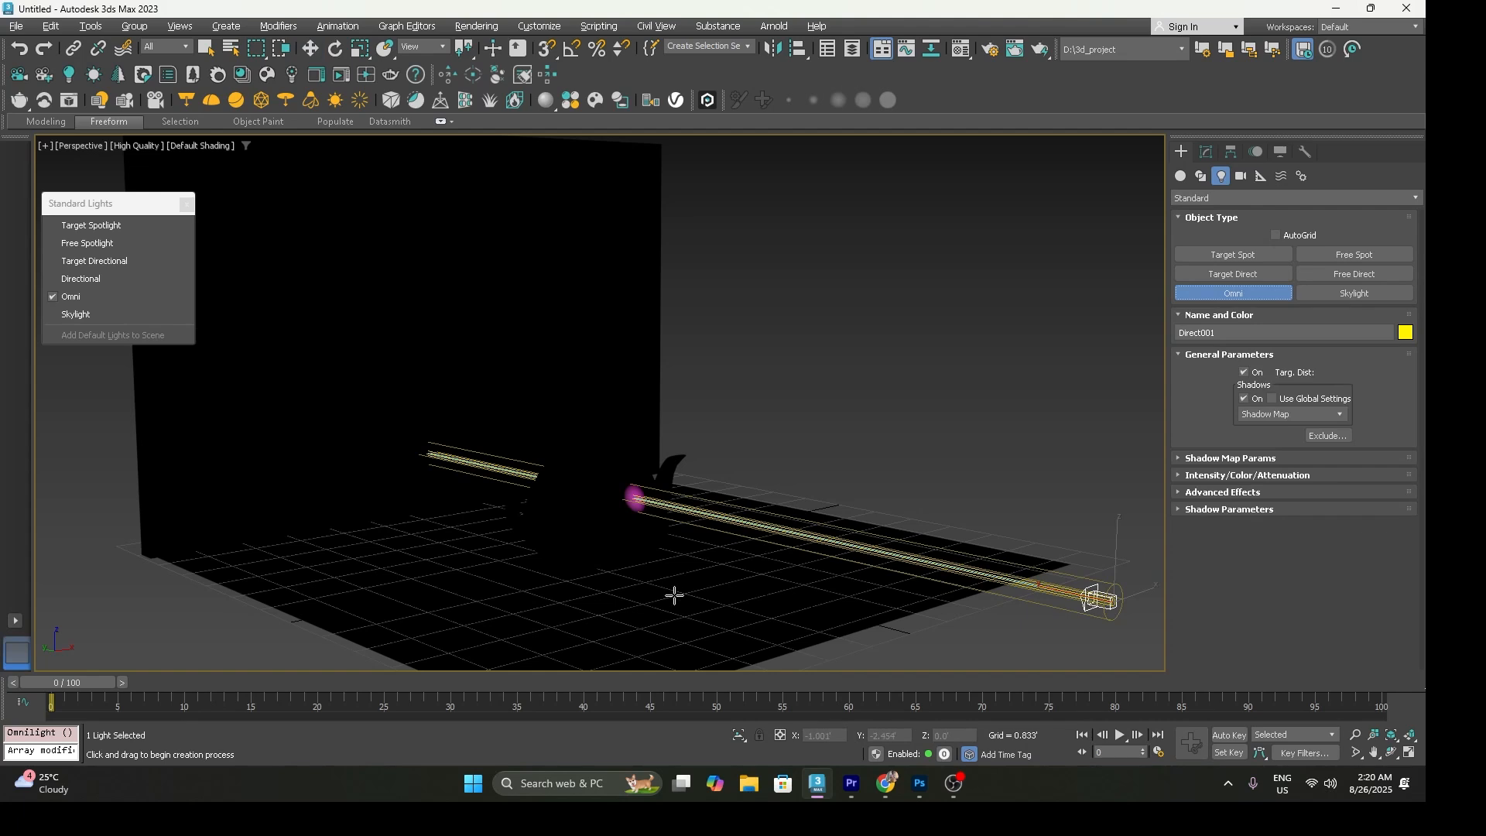
key("w")
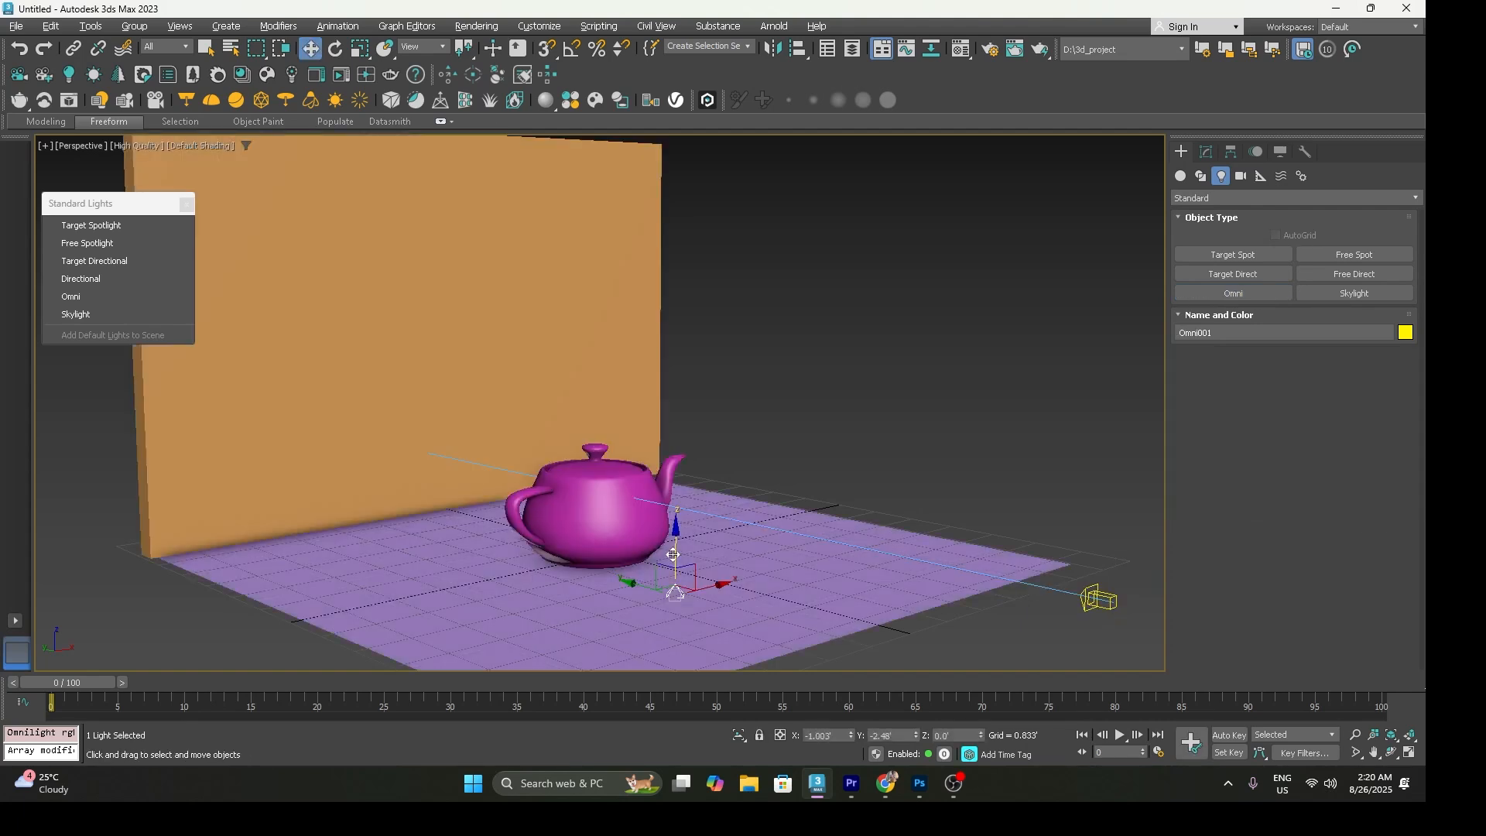
left_click_drag(677, 563, 681, 214)
Set the Omni light's intensity multiplier to 0.05
left_click(1206, 152)
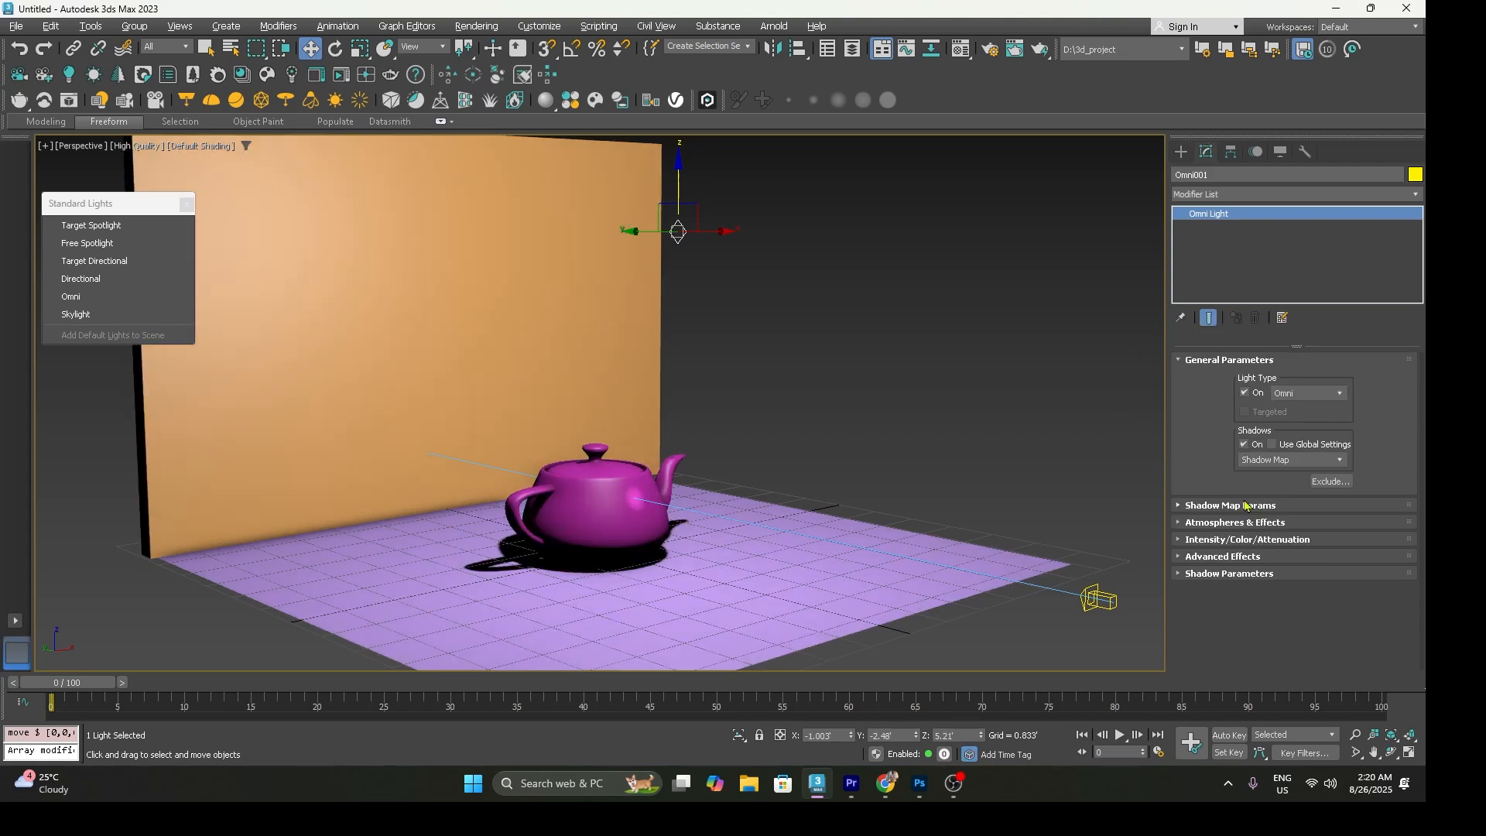
left_click(1235, 539)
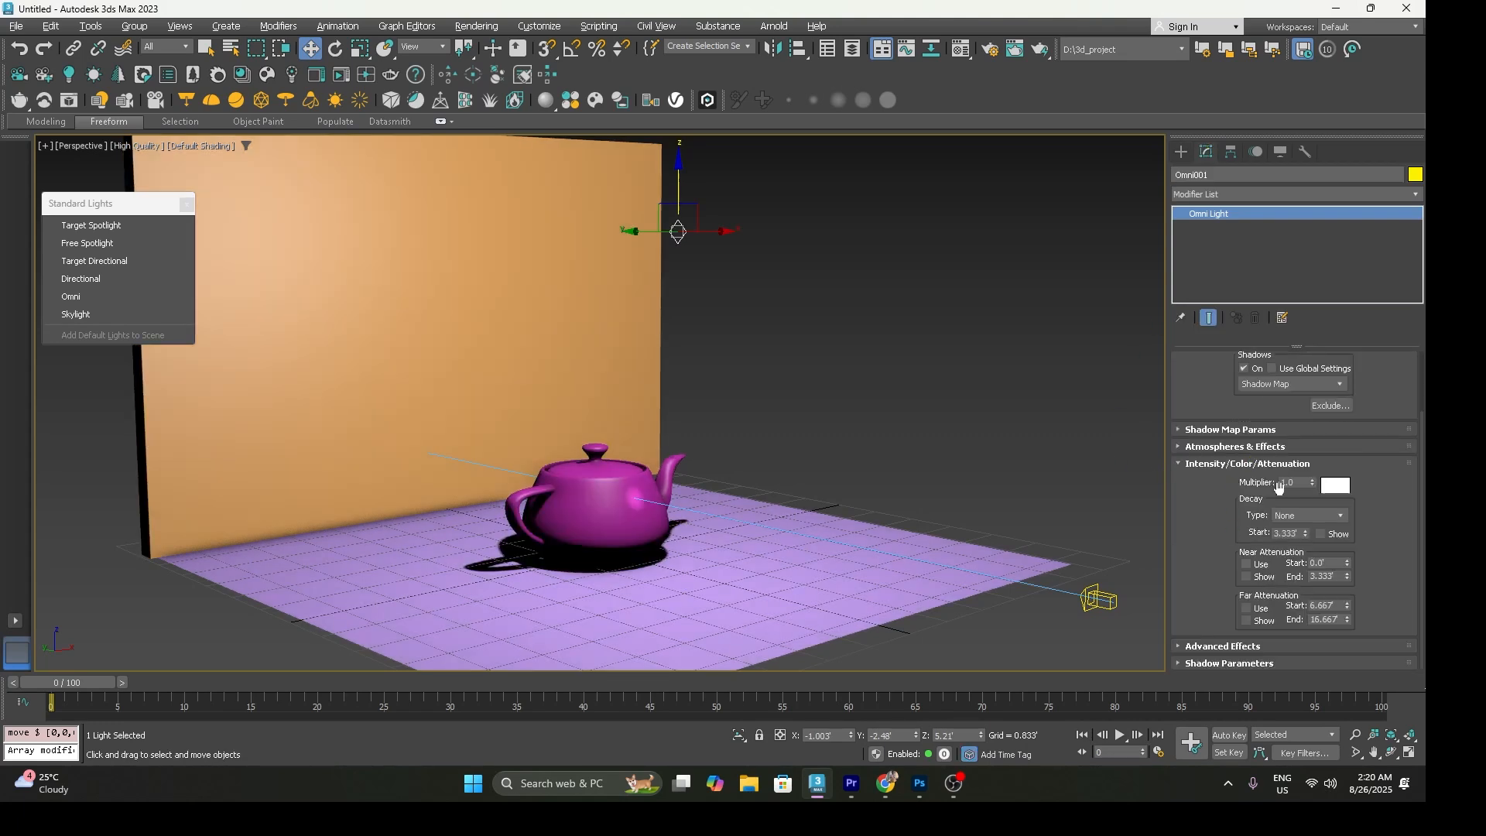
left_click(1304, 484)
type(".05")
key("Return")
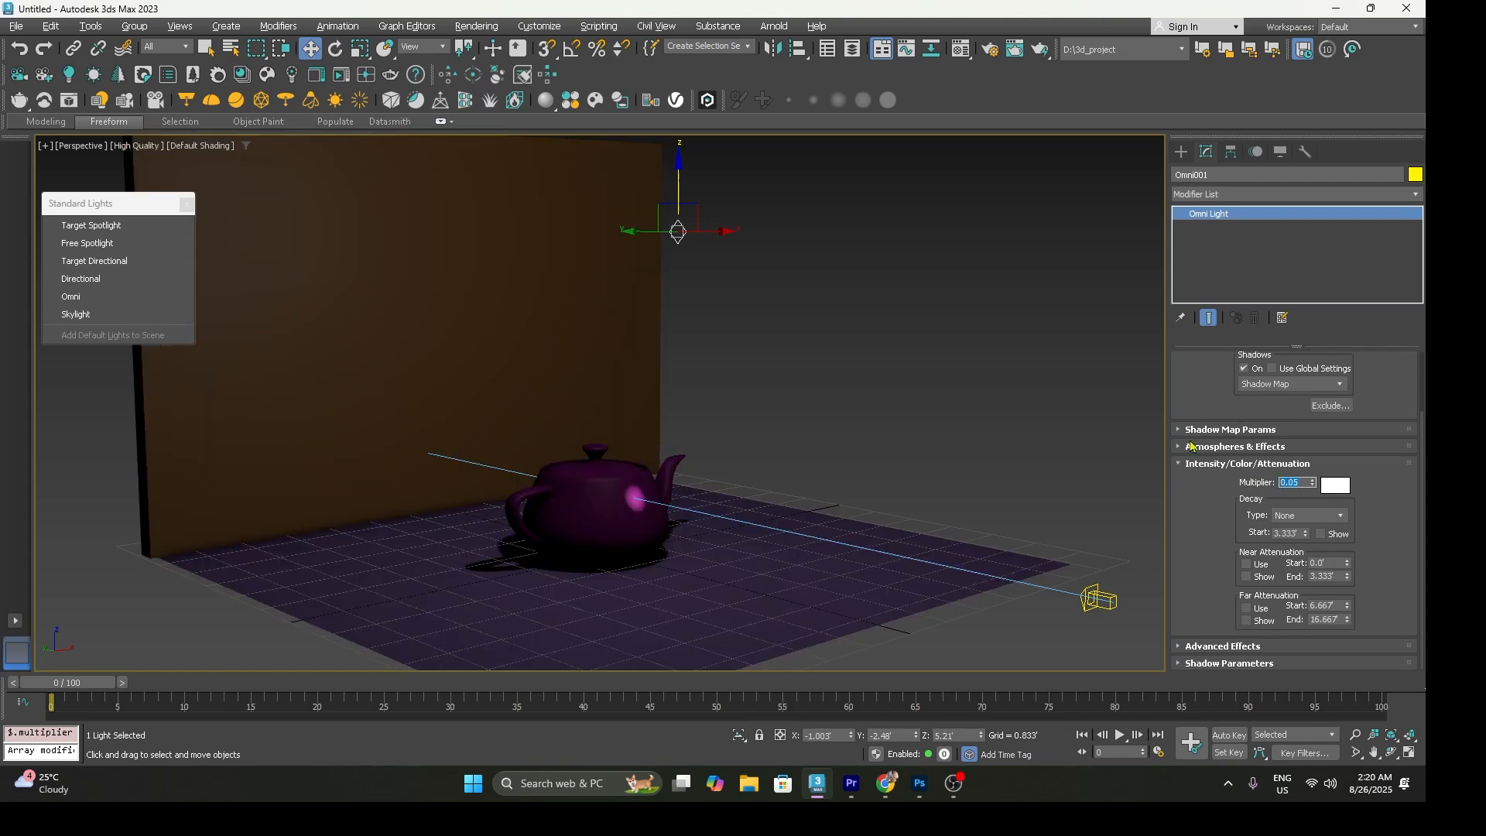
Render the Perspective view with the dimmed Omni light, examine the teapot's shadow up close, and close the rendered frame
key("shift+q")
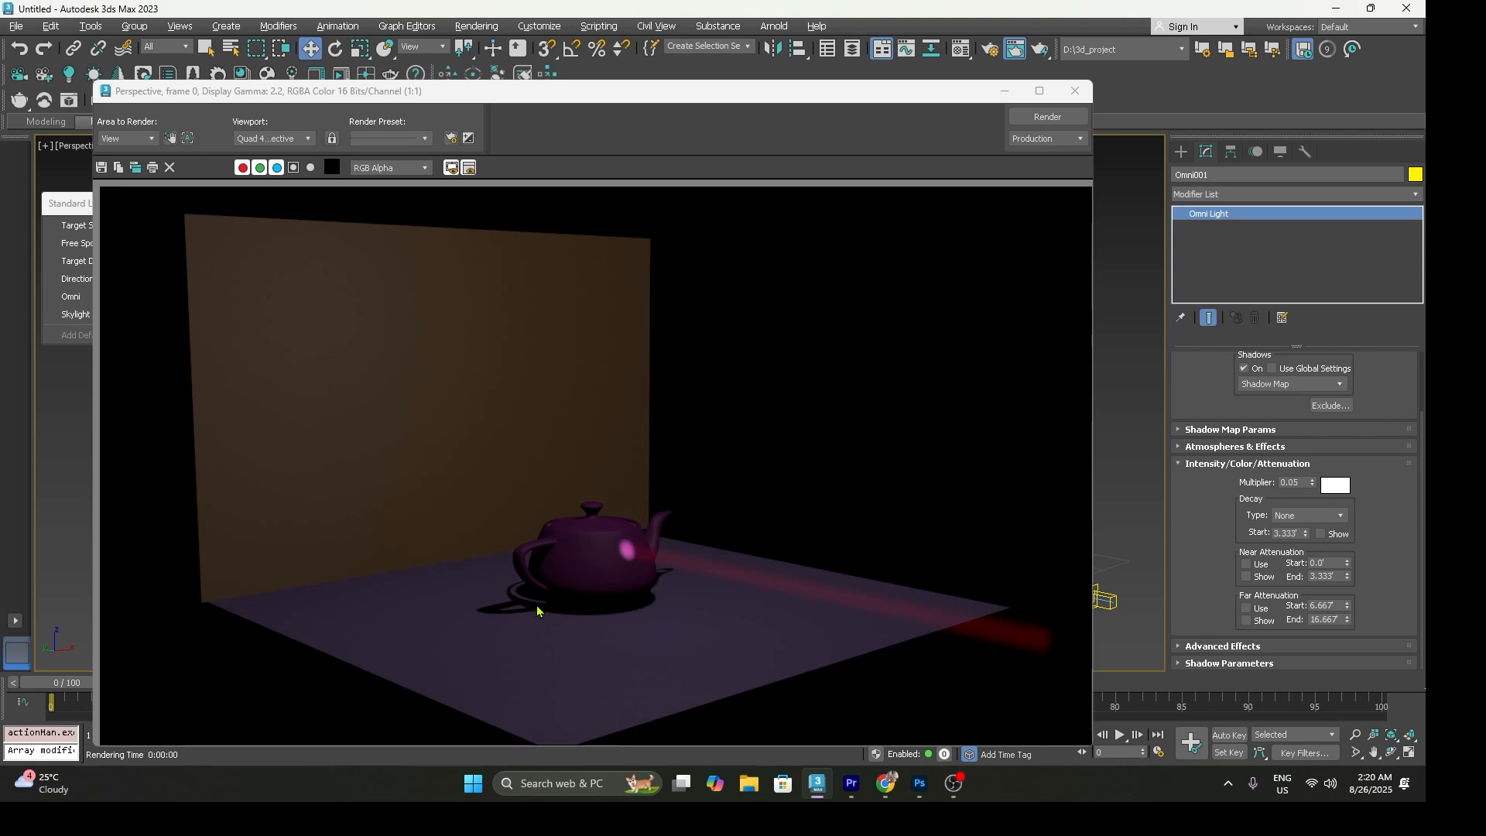
scroll(511, 598, "up", 3)
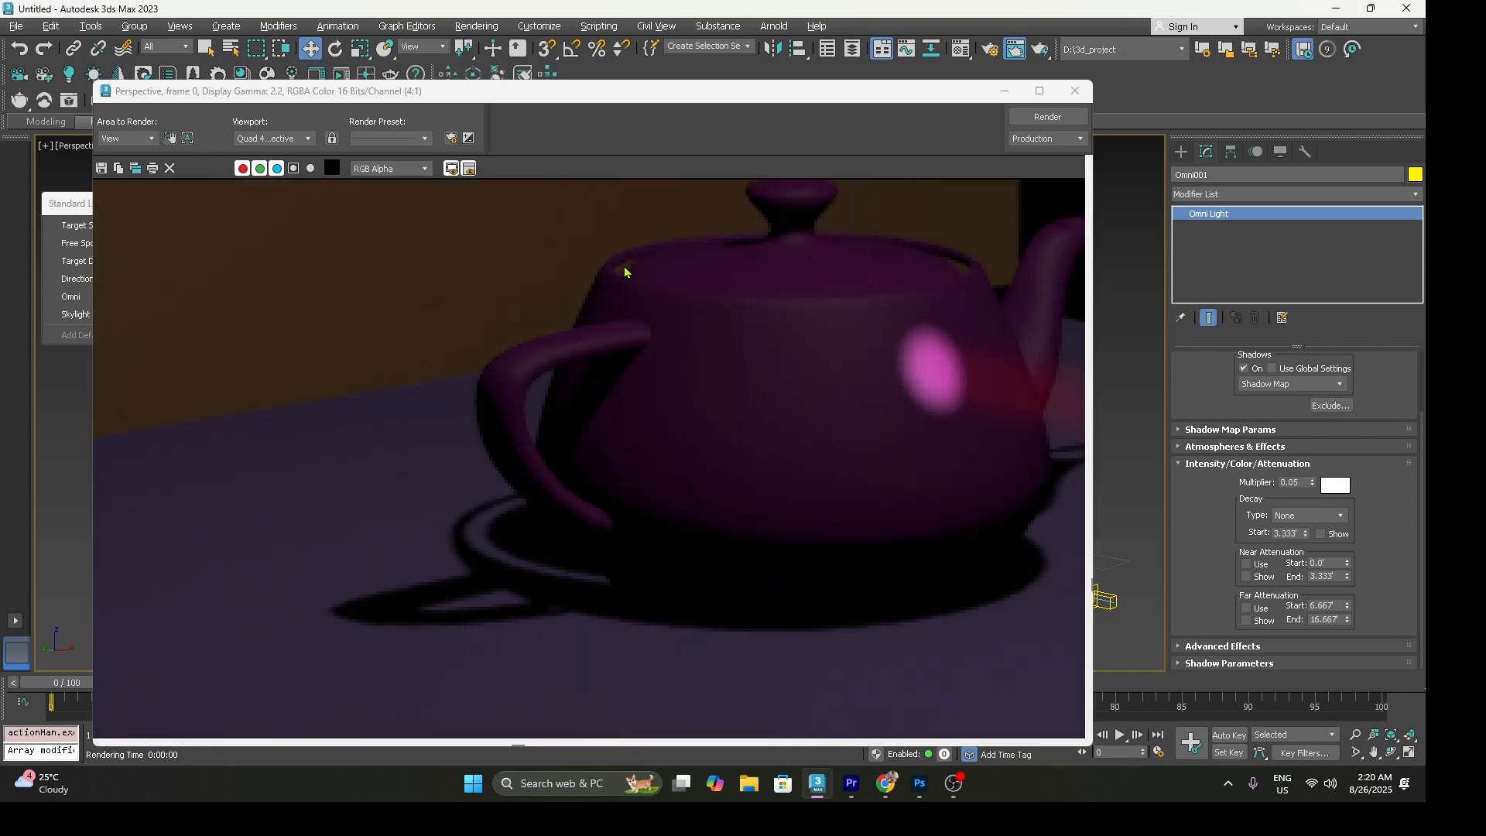
left_click(1076, 94)
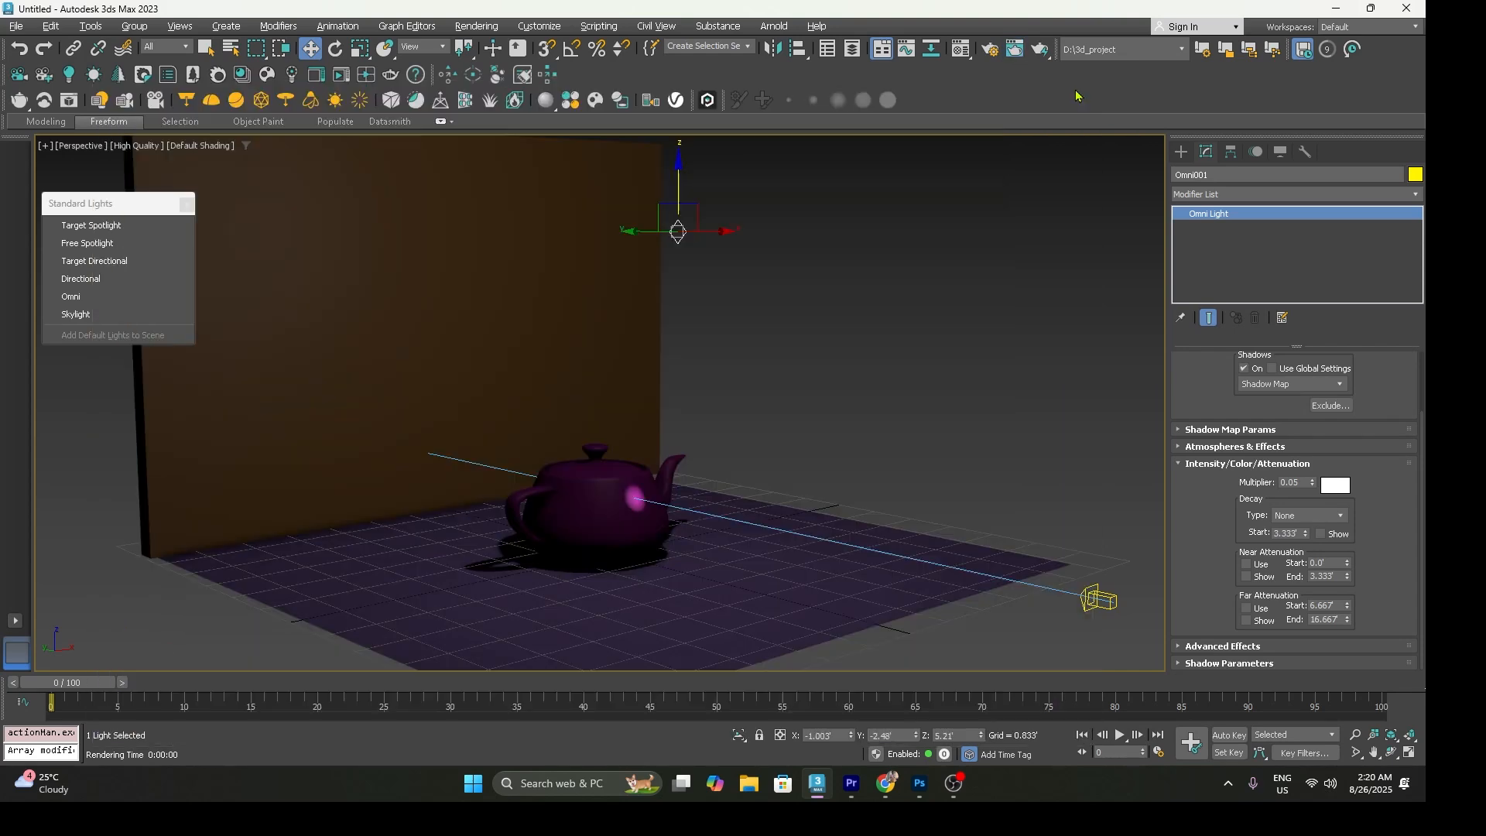
Enable Force 2-Sided in the render setup, render the Perspective view again, and inspect the teapot's shadow
left_click(490, 31)
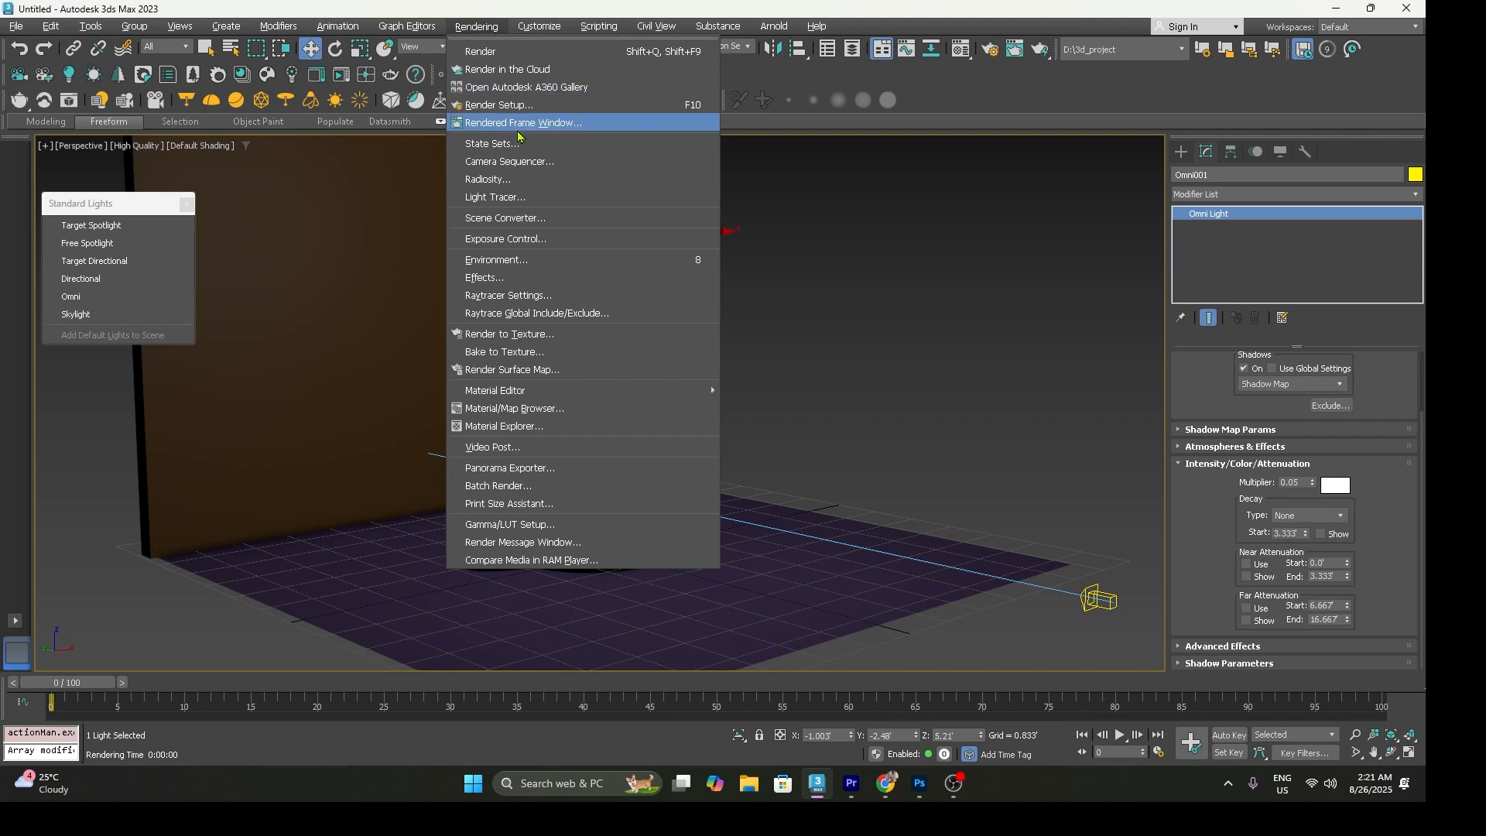
left_click(531, 105)
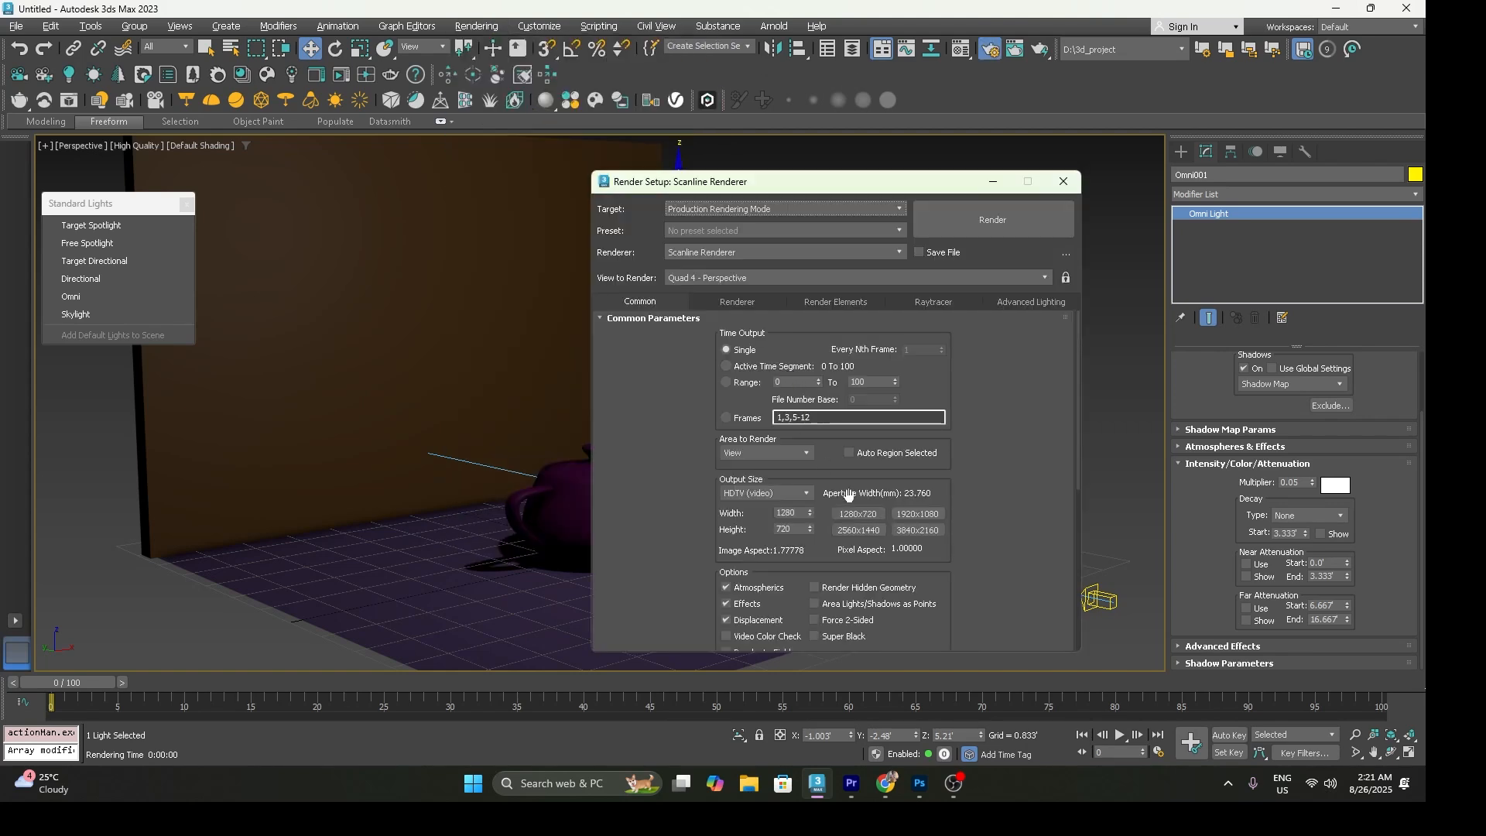
left_click(993, 220)
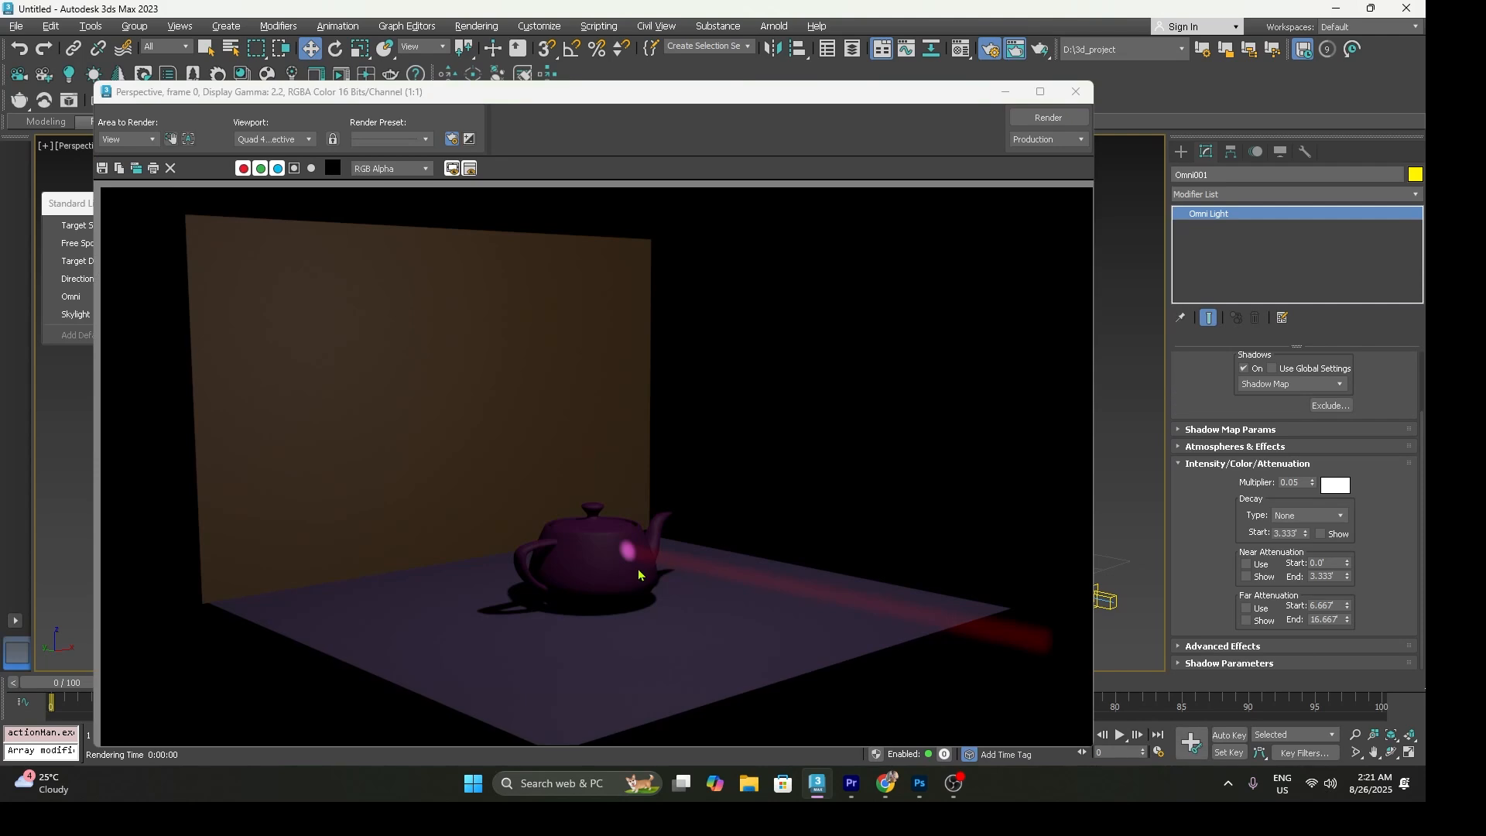
scroll(614, 571, "up", 1)
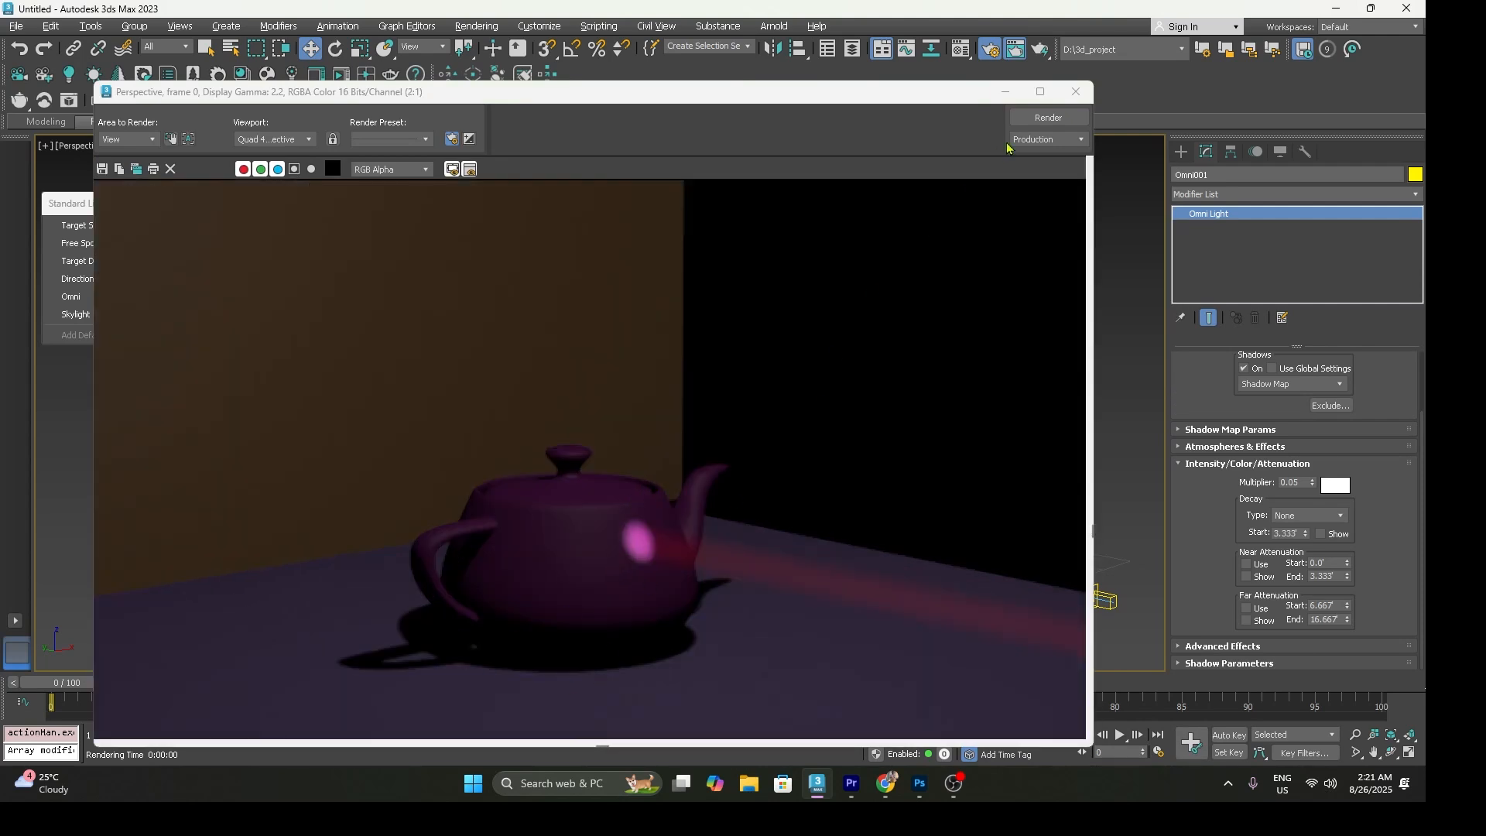
left_click(1076, 92)
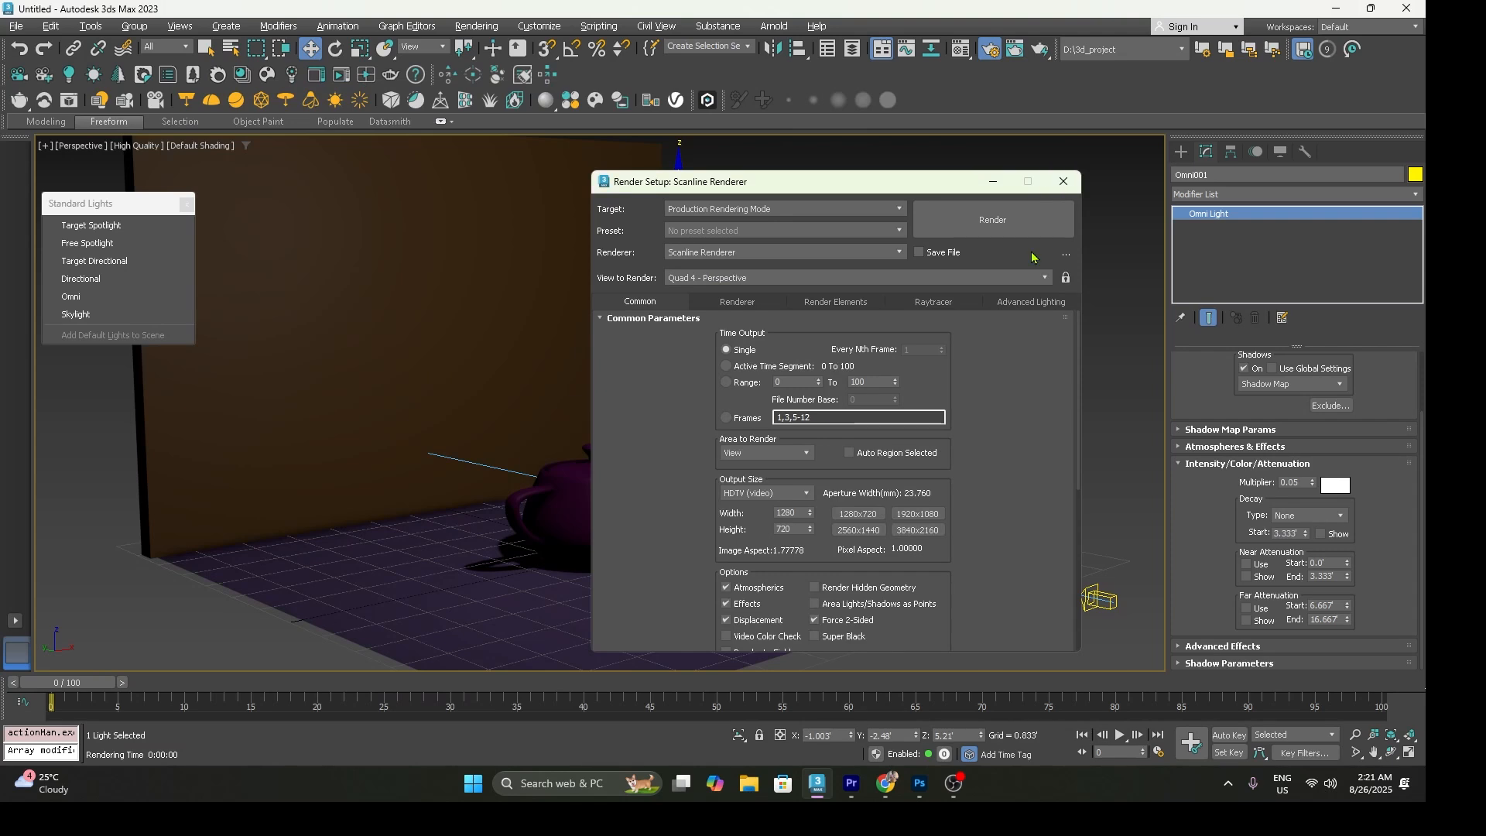
left_click(1063, 182)
Select the target directional light, expose its intensity and color settings, and render the Perspective view
left_click(1083, 610)
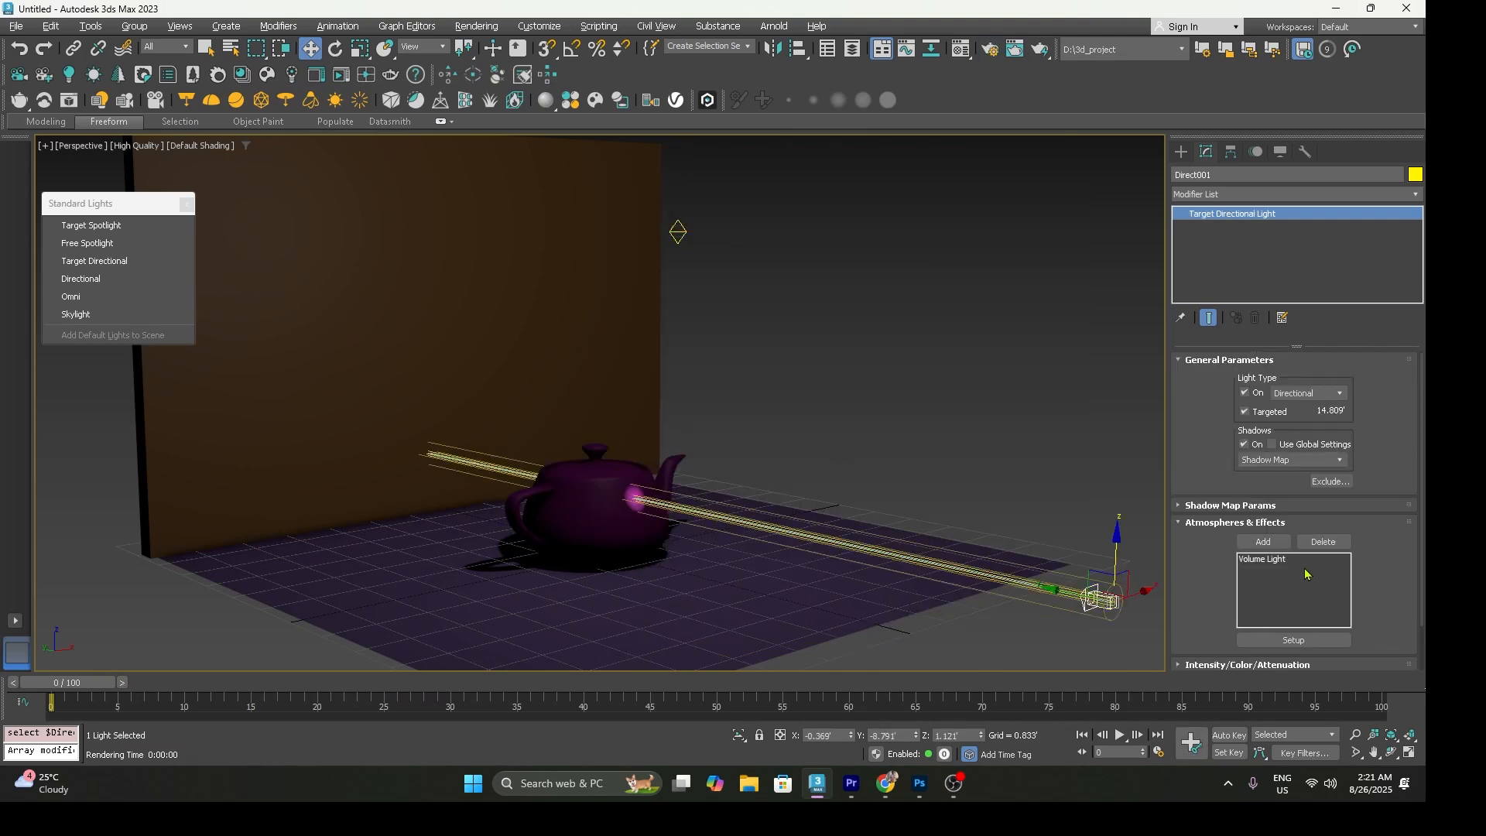
left_click(1213, 361)
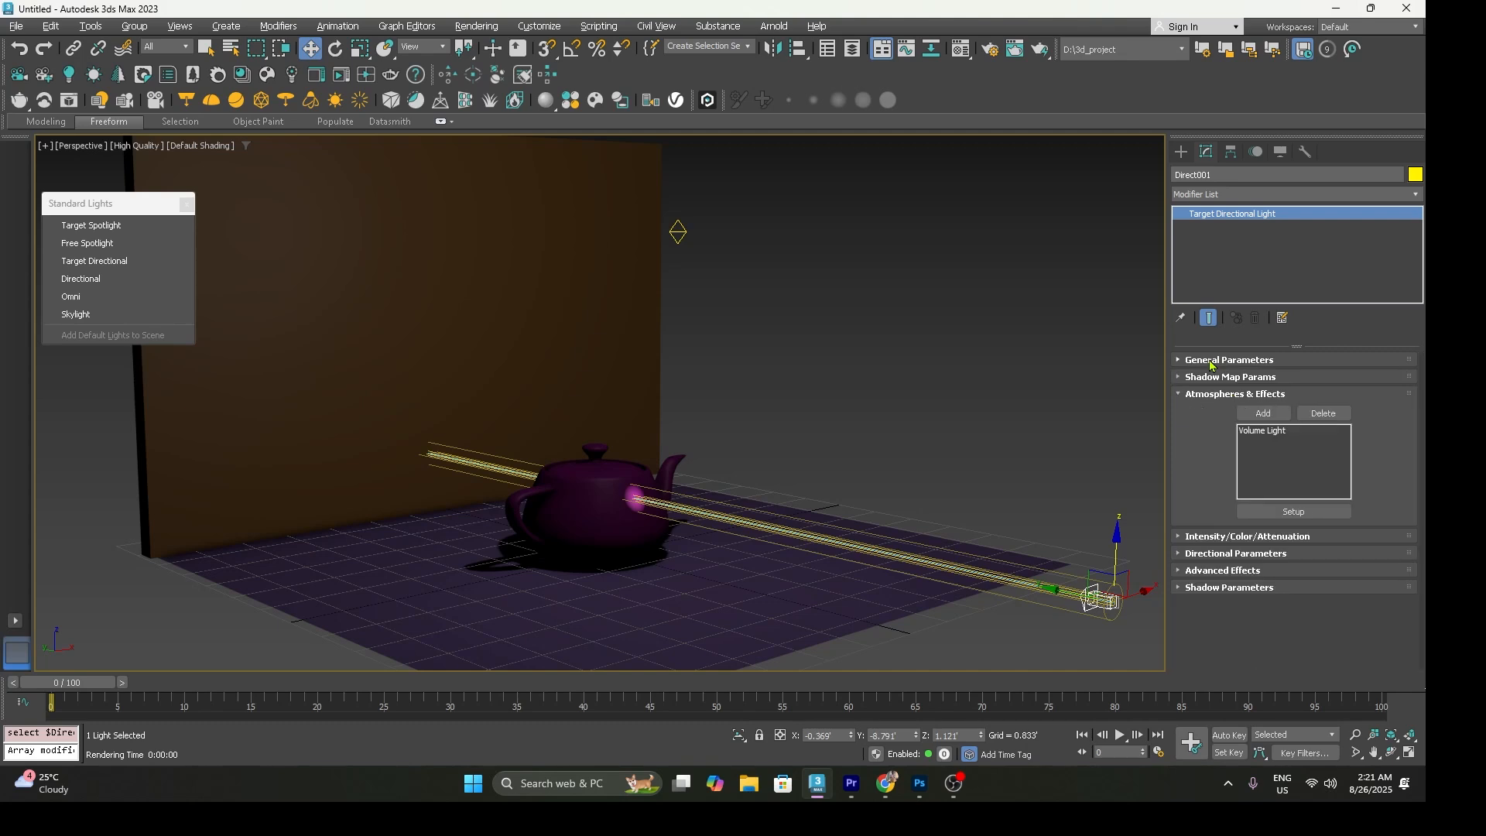
left_click(1226, 539)
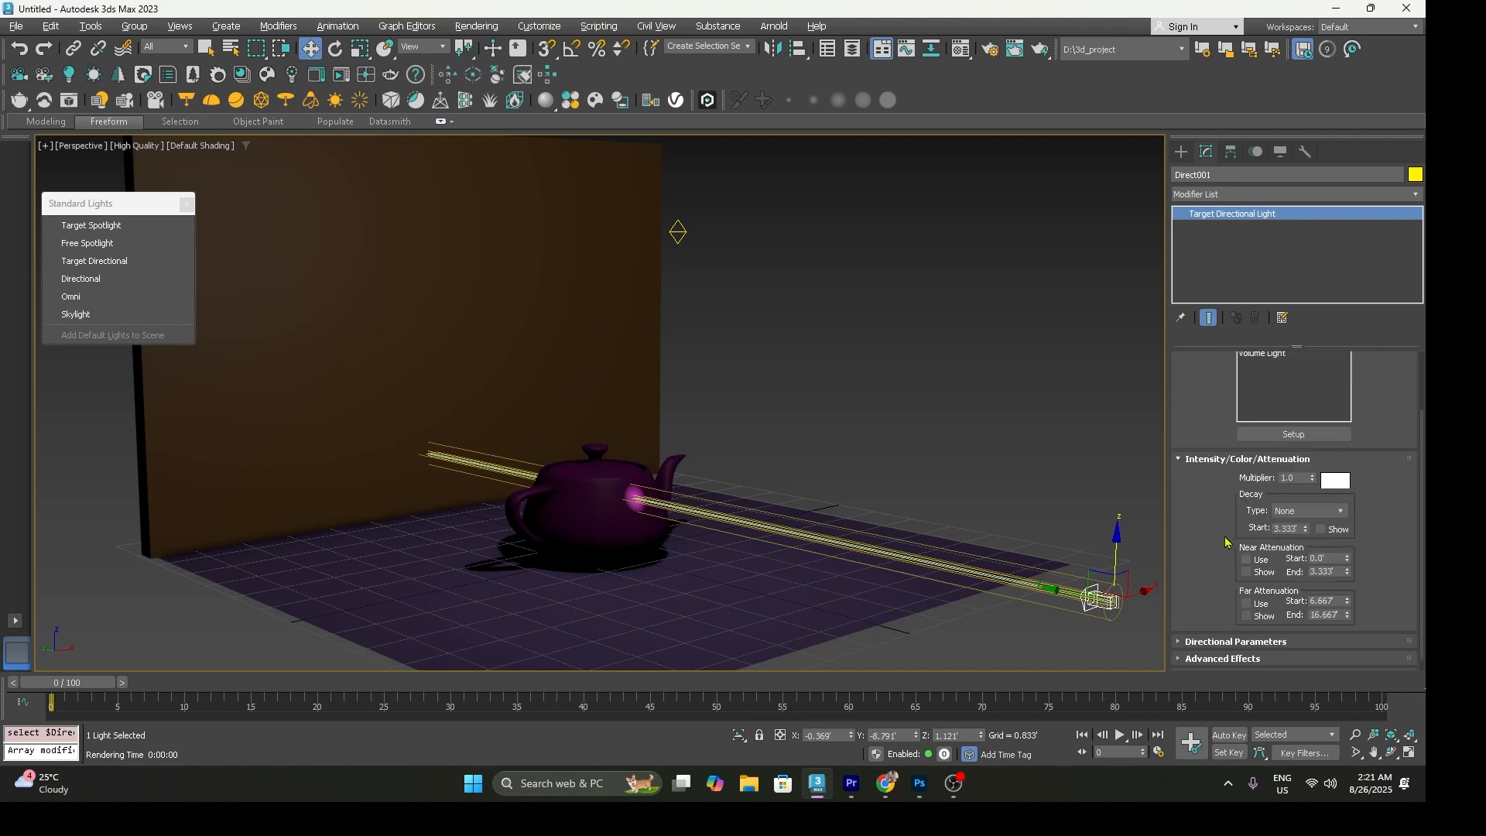
key("shift+q")
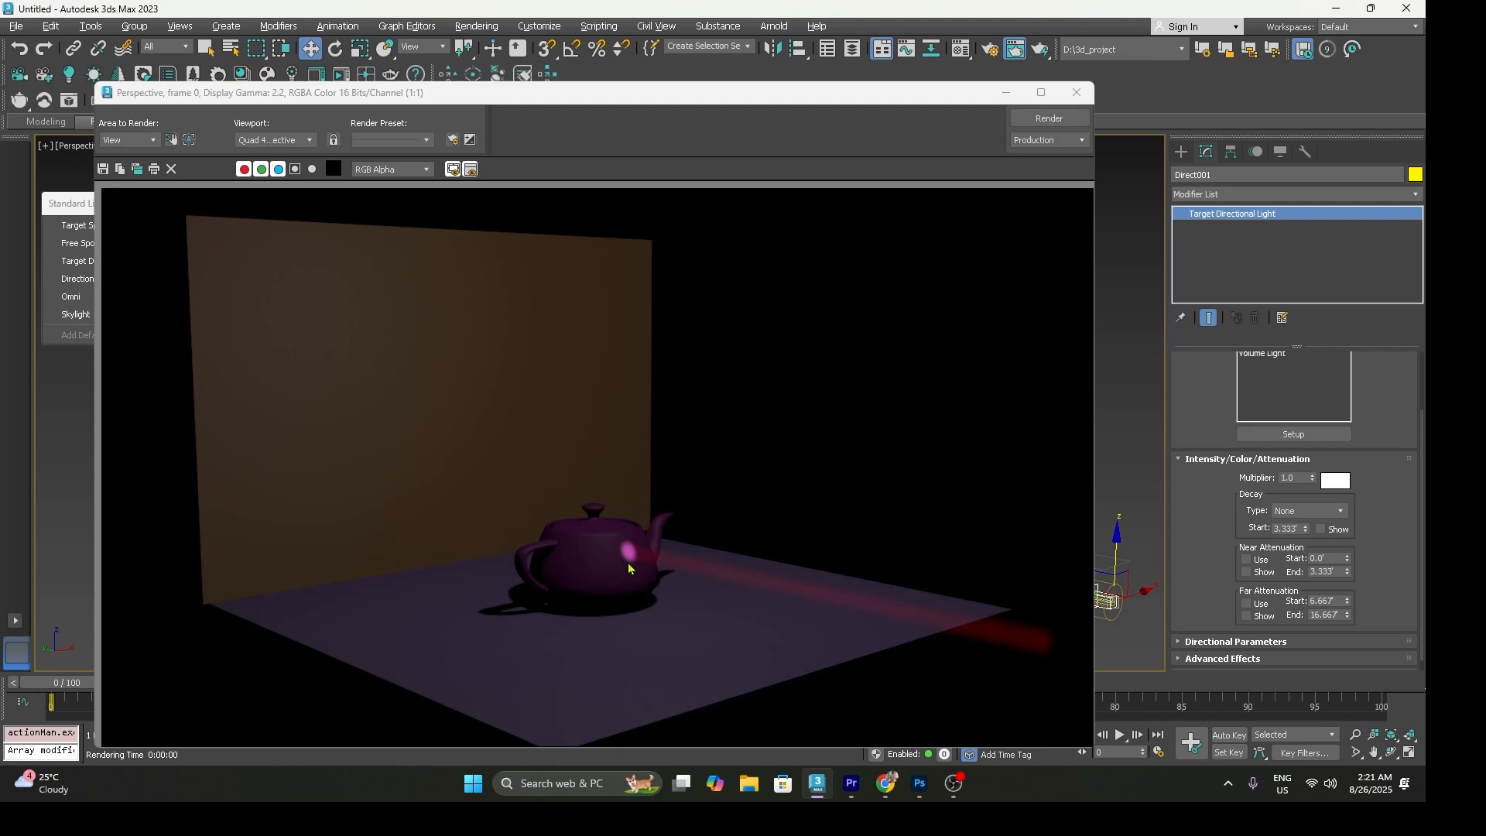
Set the directional light's color to pure red (255, 0, 0), render the Perspective view, and close the rendered frame
left_click(1336, 481)
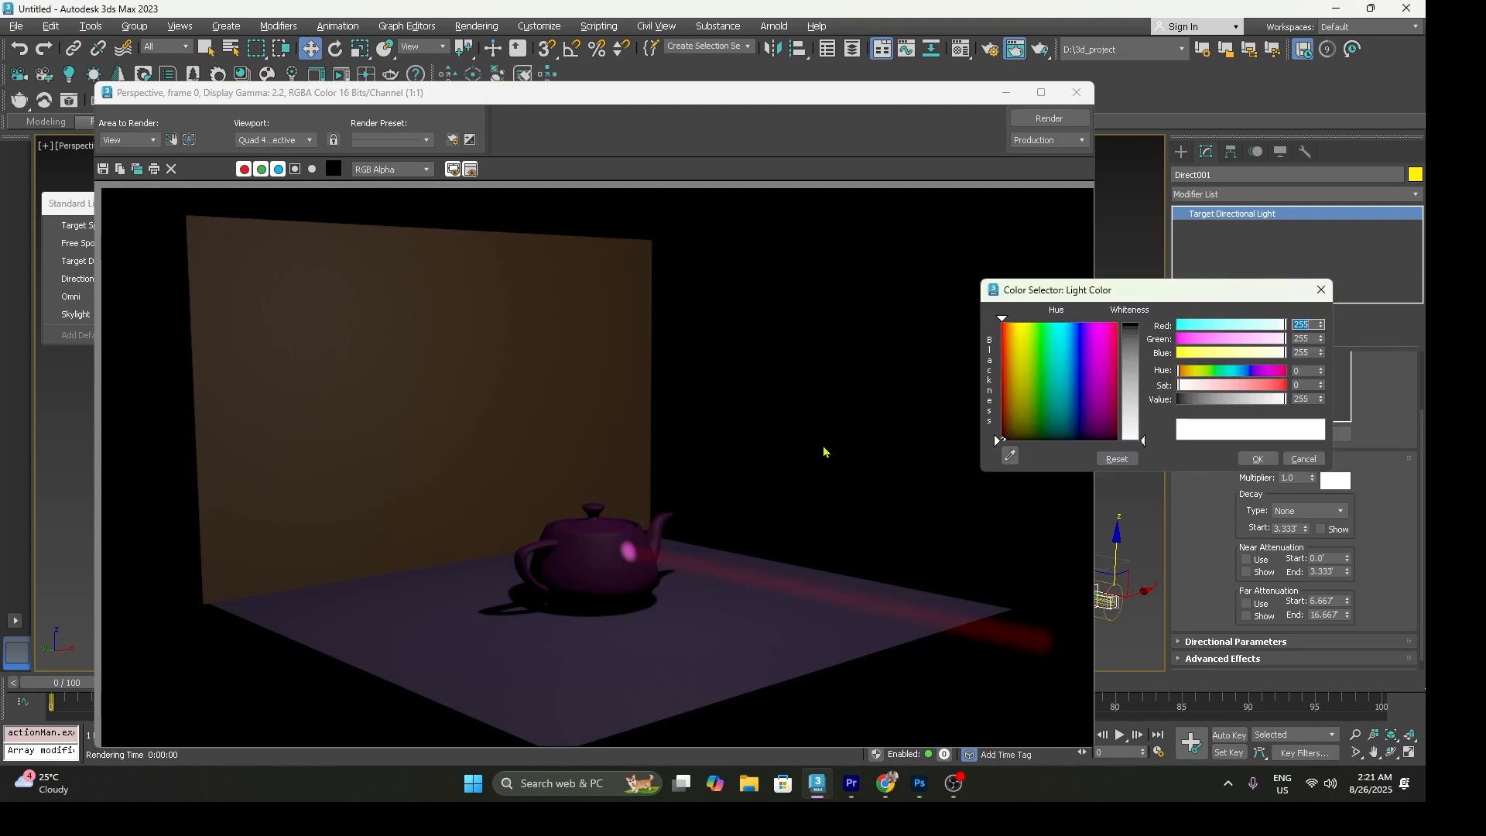
left_click(1003, 323)
left_click_drag(1128, 349, 1128, 321)
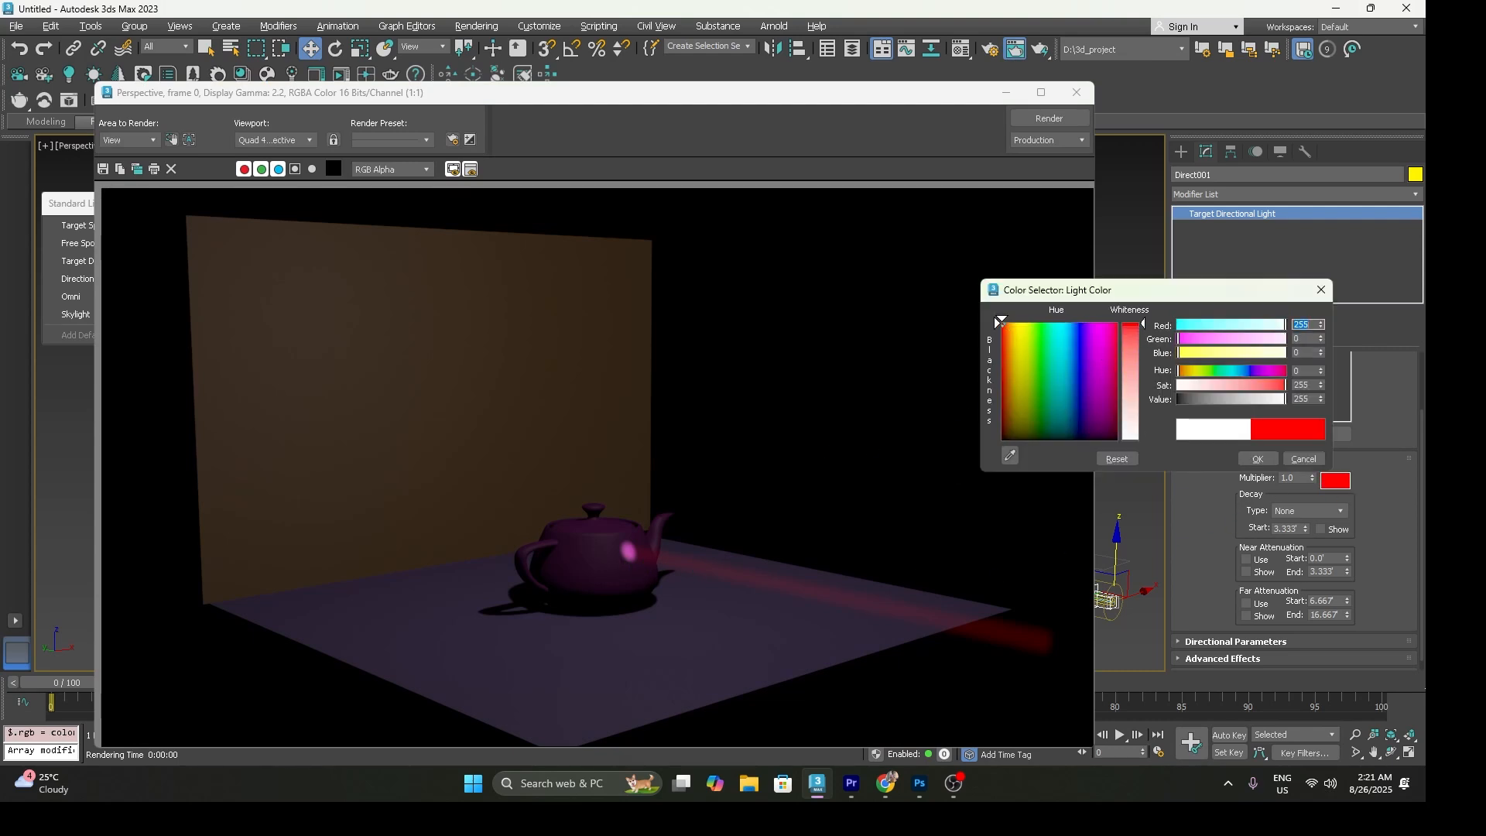
left_click(1261, 460)
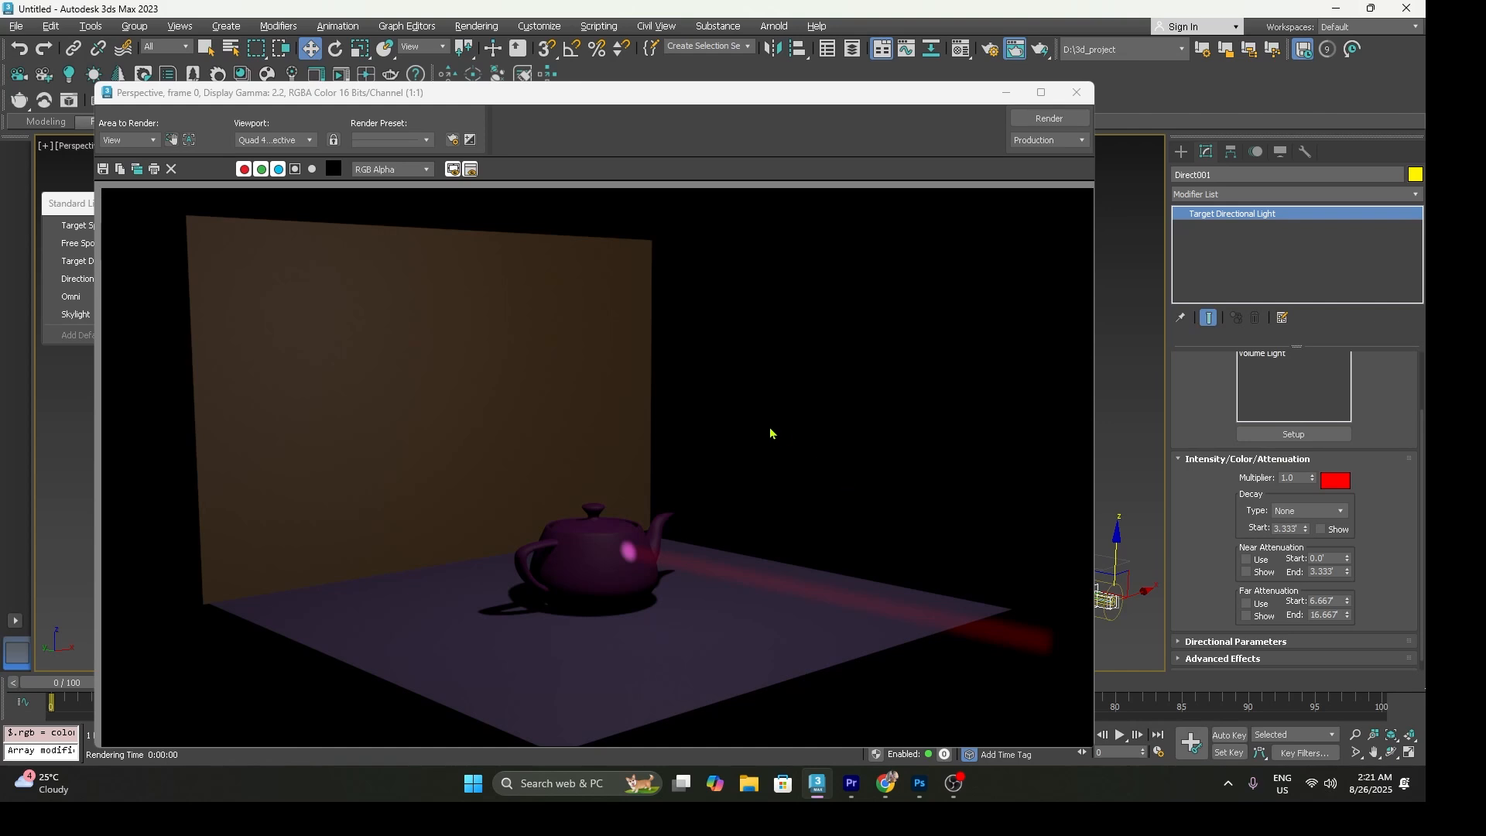
key("shift+q")
left_click(1077, 93)
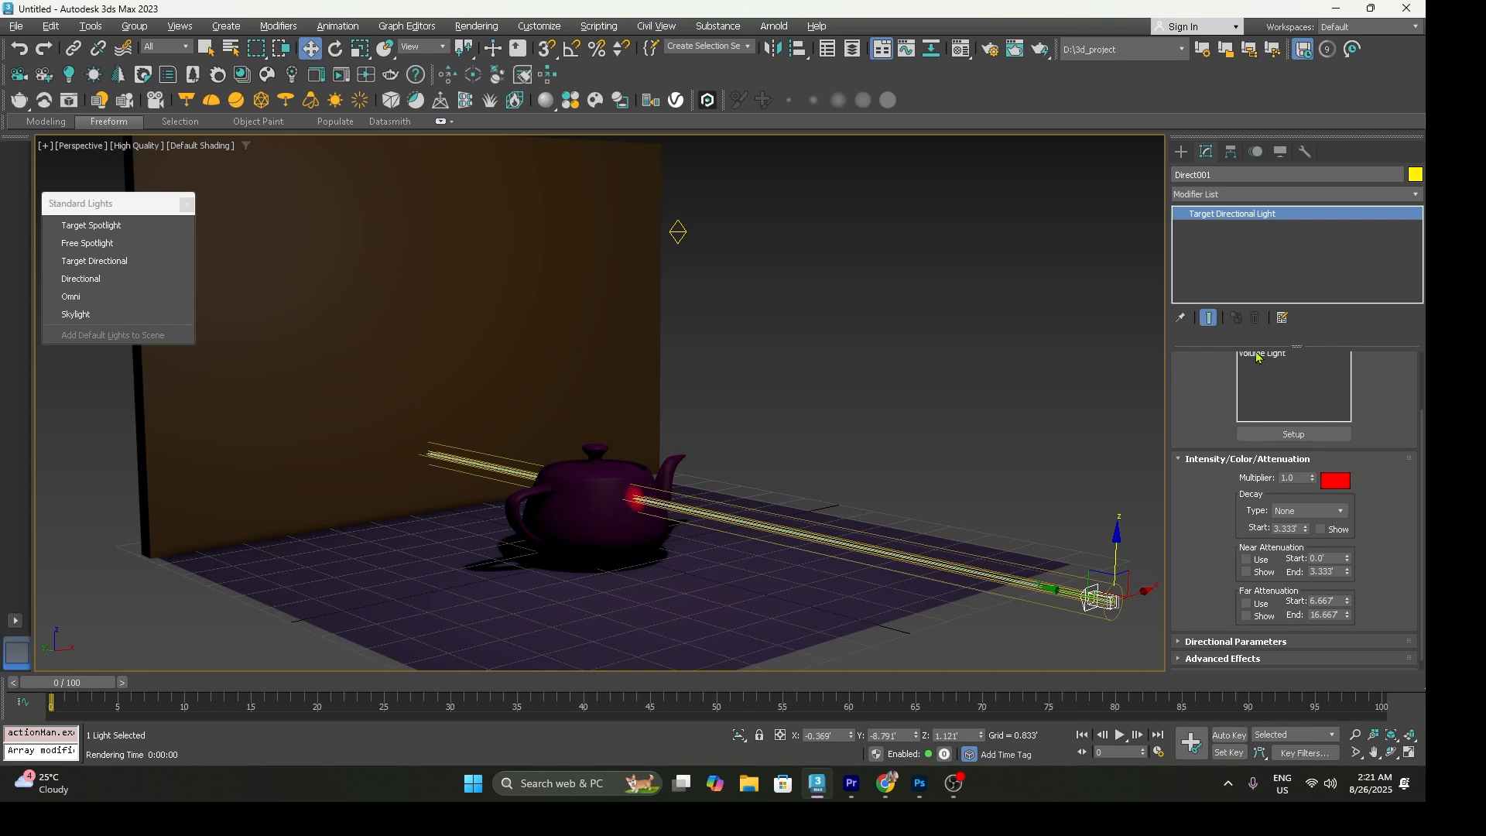
Open the directional light's Volume Light setup, set its density to 10, and check the beam in a render of the Perspective view
left_click_drag(1422, 457, 1428, 409)
left_click(1273, 416)
left_click(1278, 499)
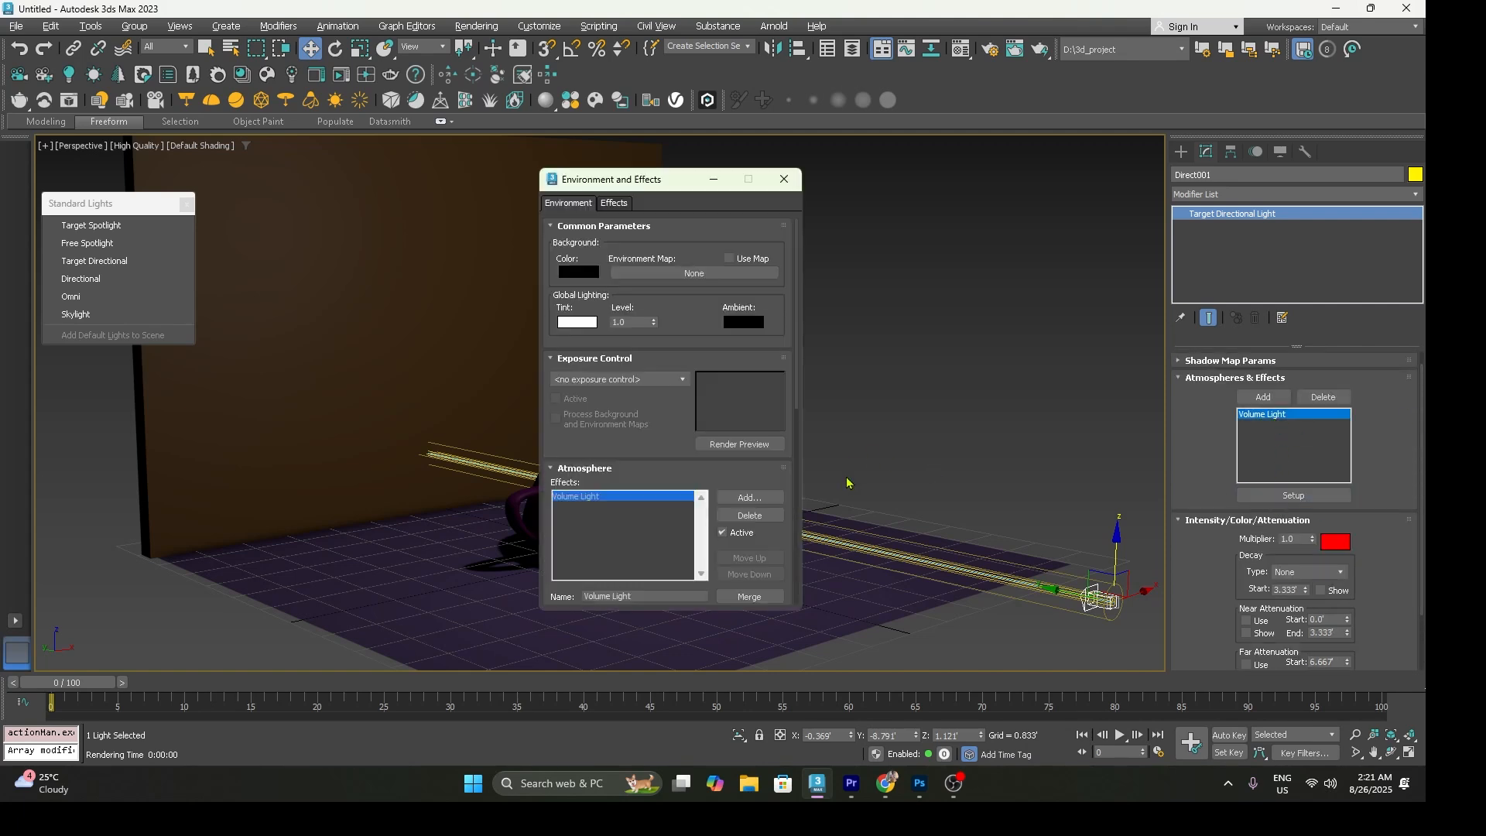
left_click_drag(627, 453, 661, 237)
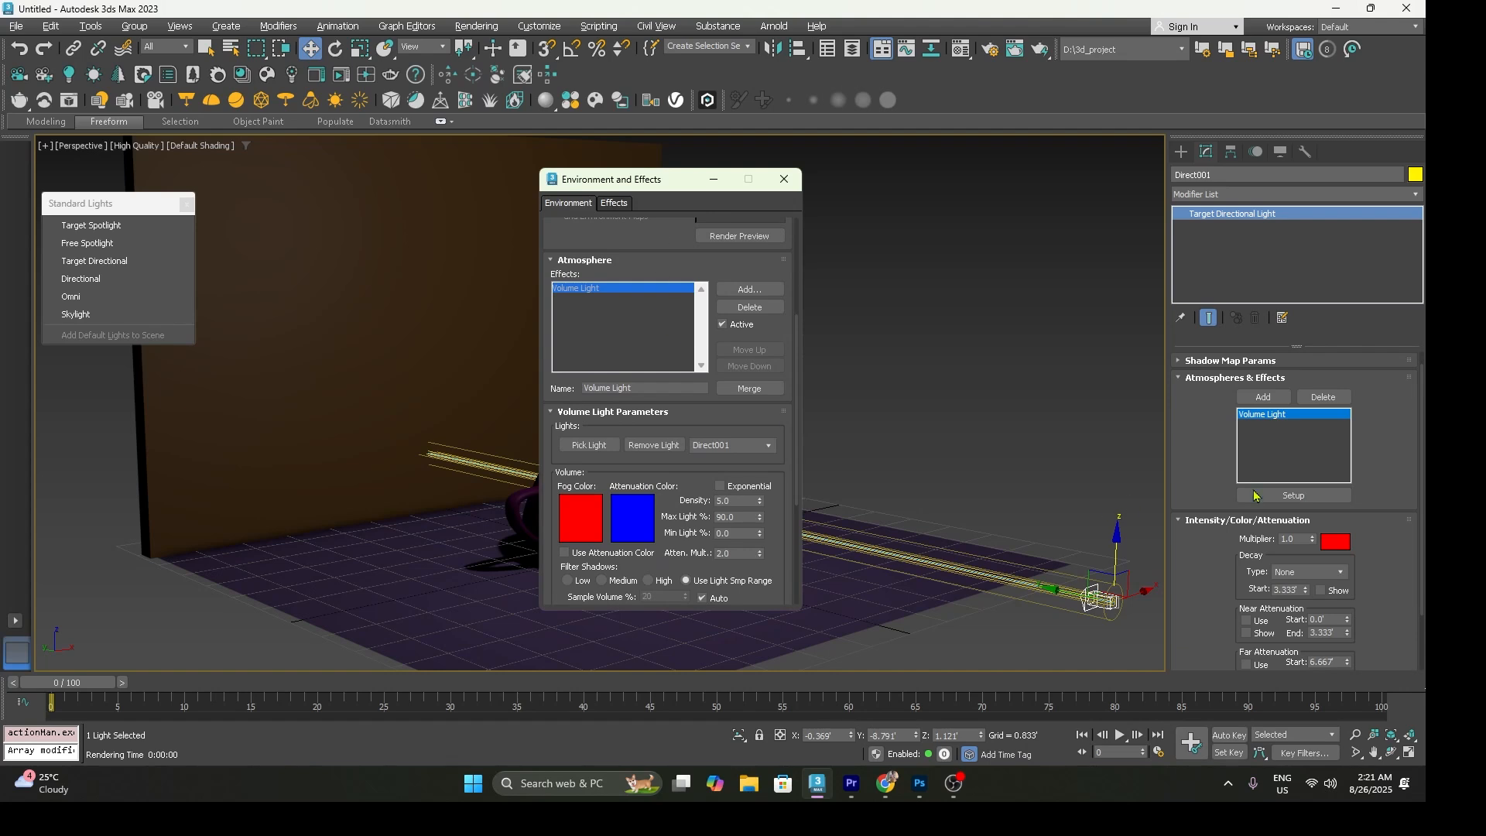
double_click(735, 504)
type("10")
key("Return")
left_click(739, 242)
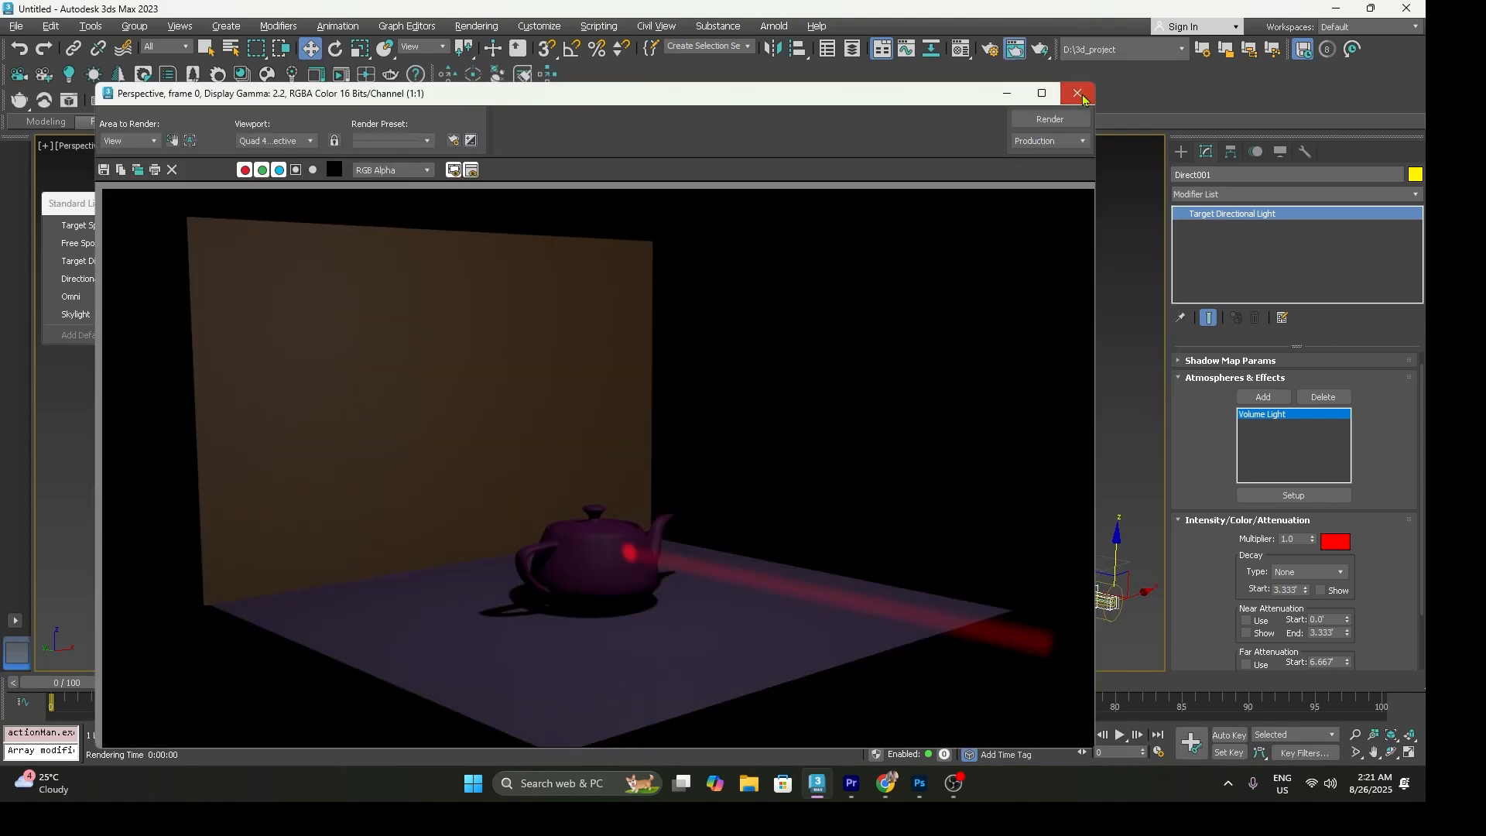
left_click(1077, 93)
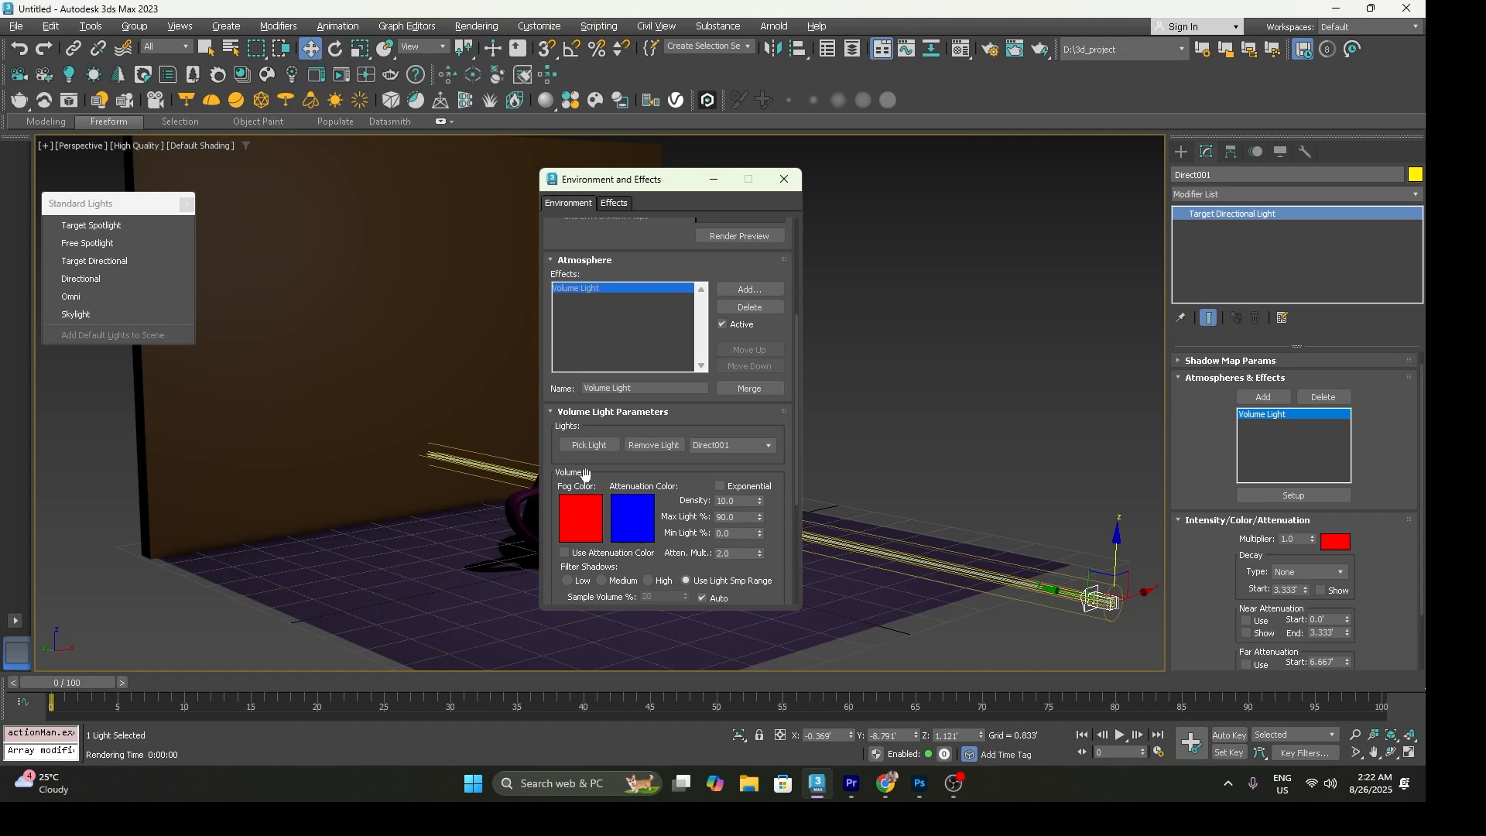
Set the Volume Light density to 50, render the Perspective view, and close the rendered frame and the environment settings
left_click_drag(745, 501, 657, 504)
type("50")
key("Return")
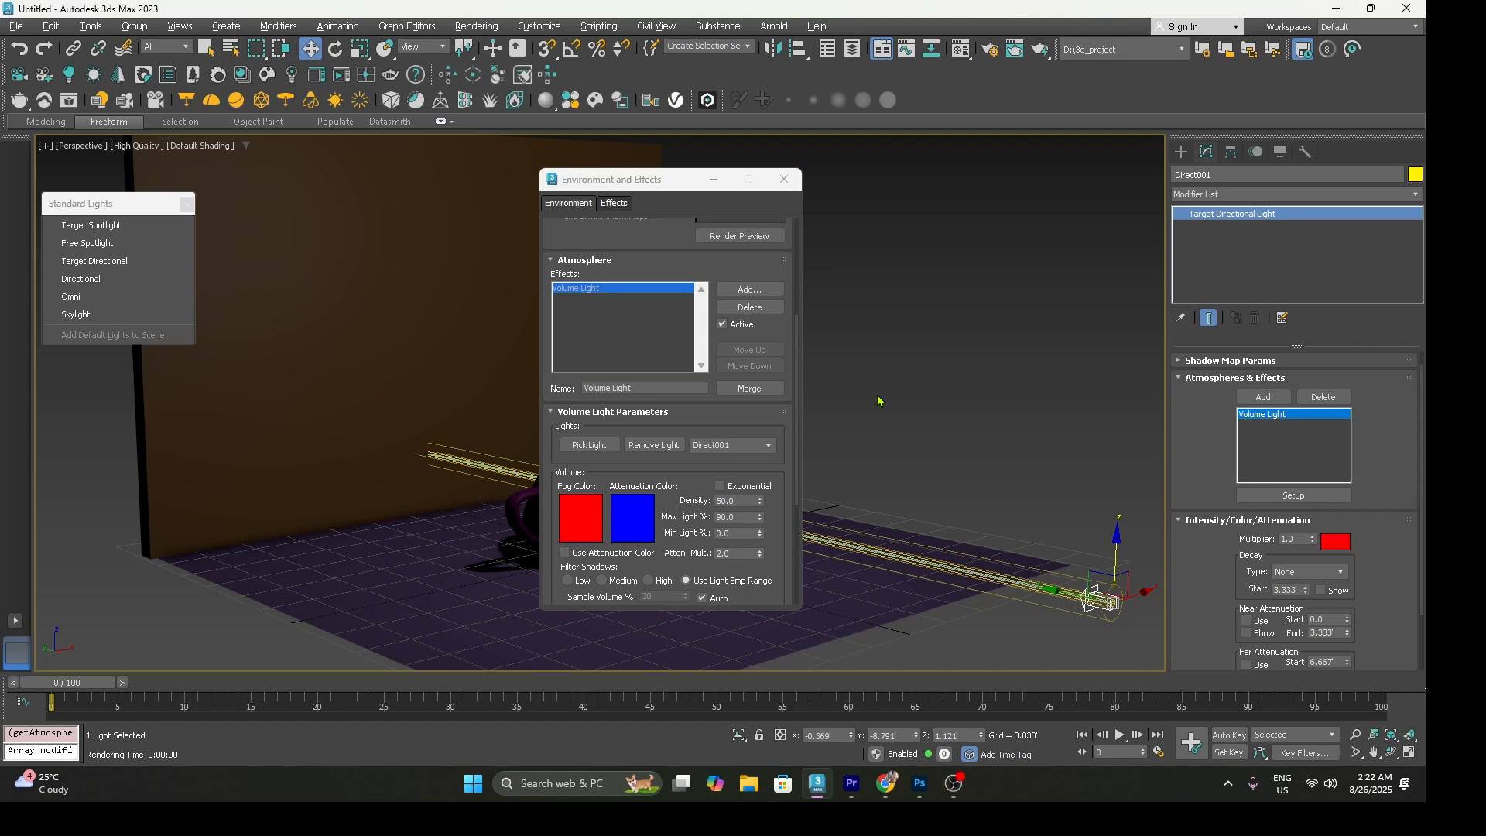
key("shift+q")
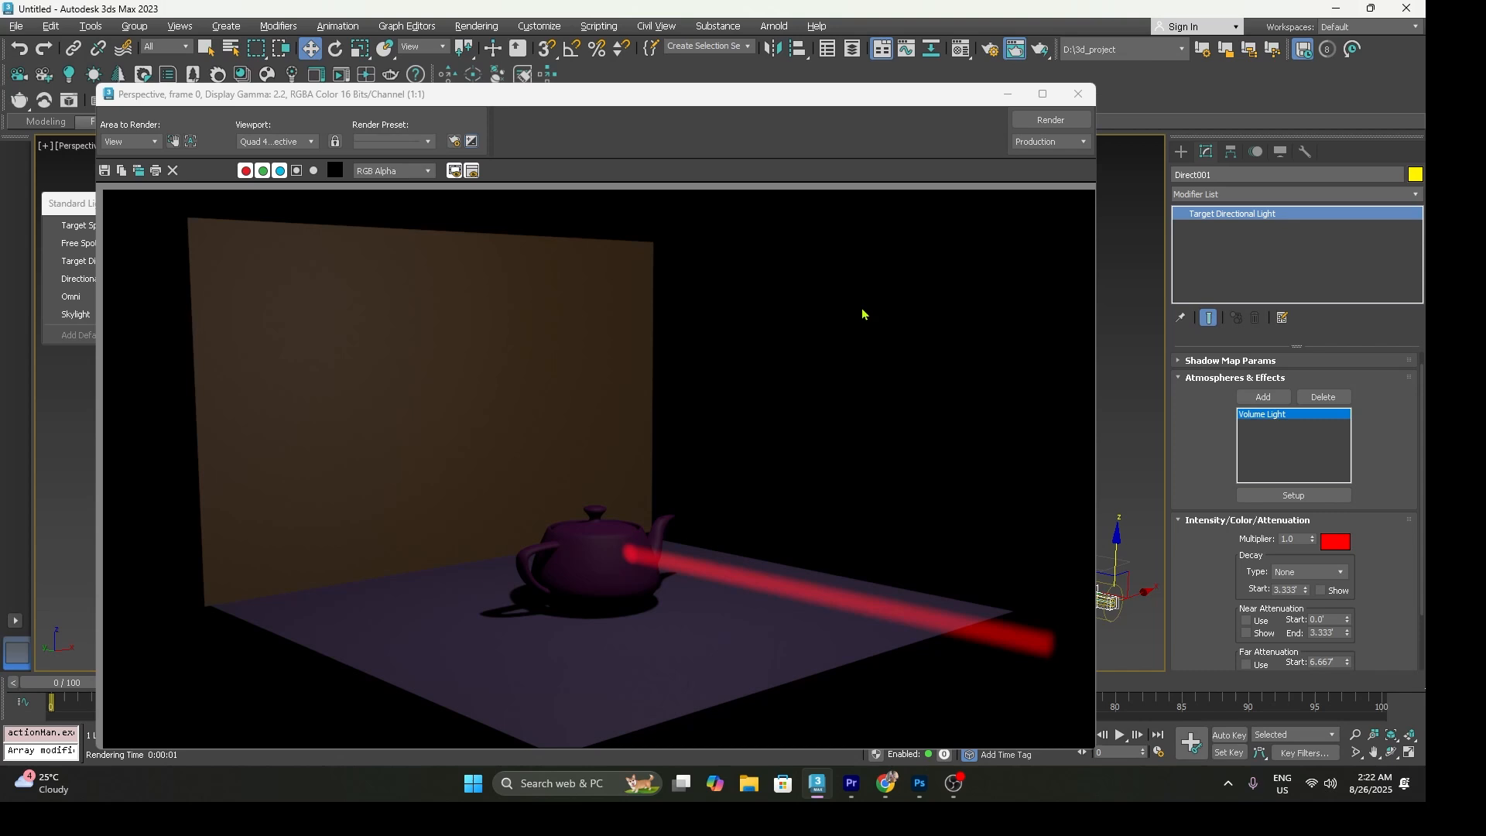
left_click(1078, 94)
left_click(783, 180)
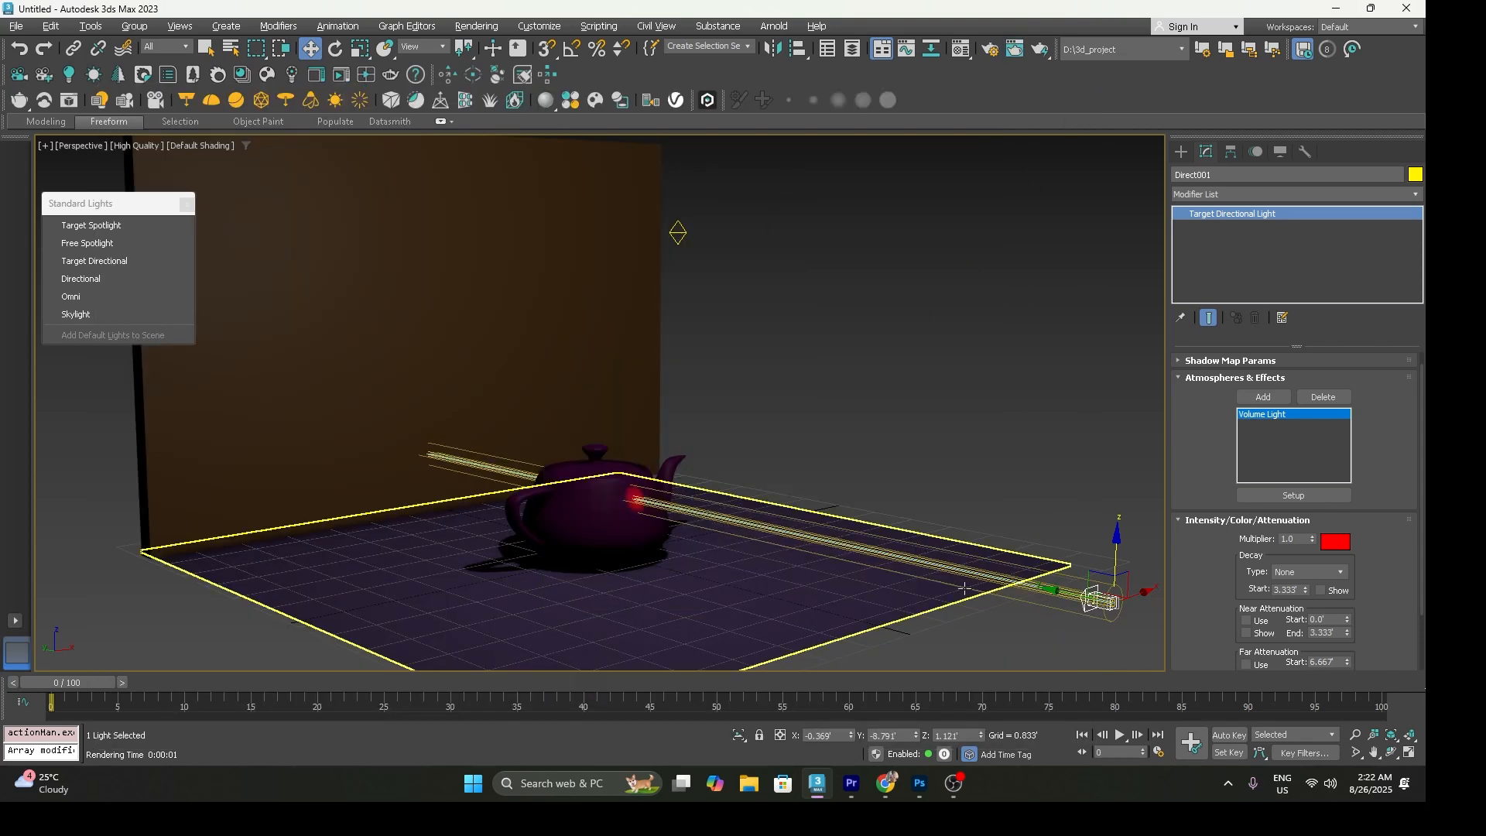
Move the directional light closer to the teapot, to about Y -6.896', and render a closer Perspective view of the beam
left_click_drag(1078, 614, 956, 589)
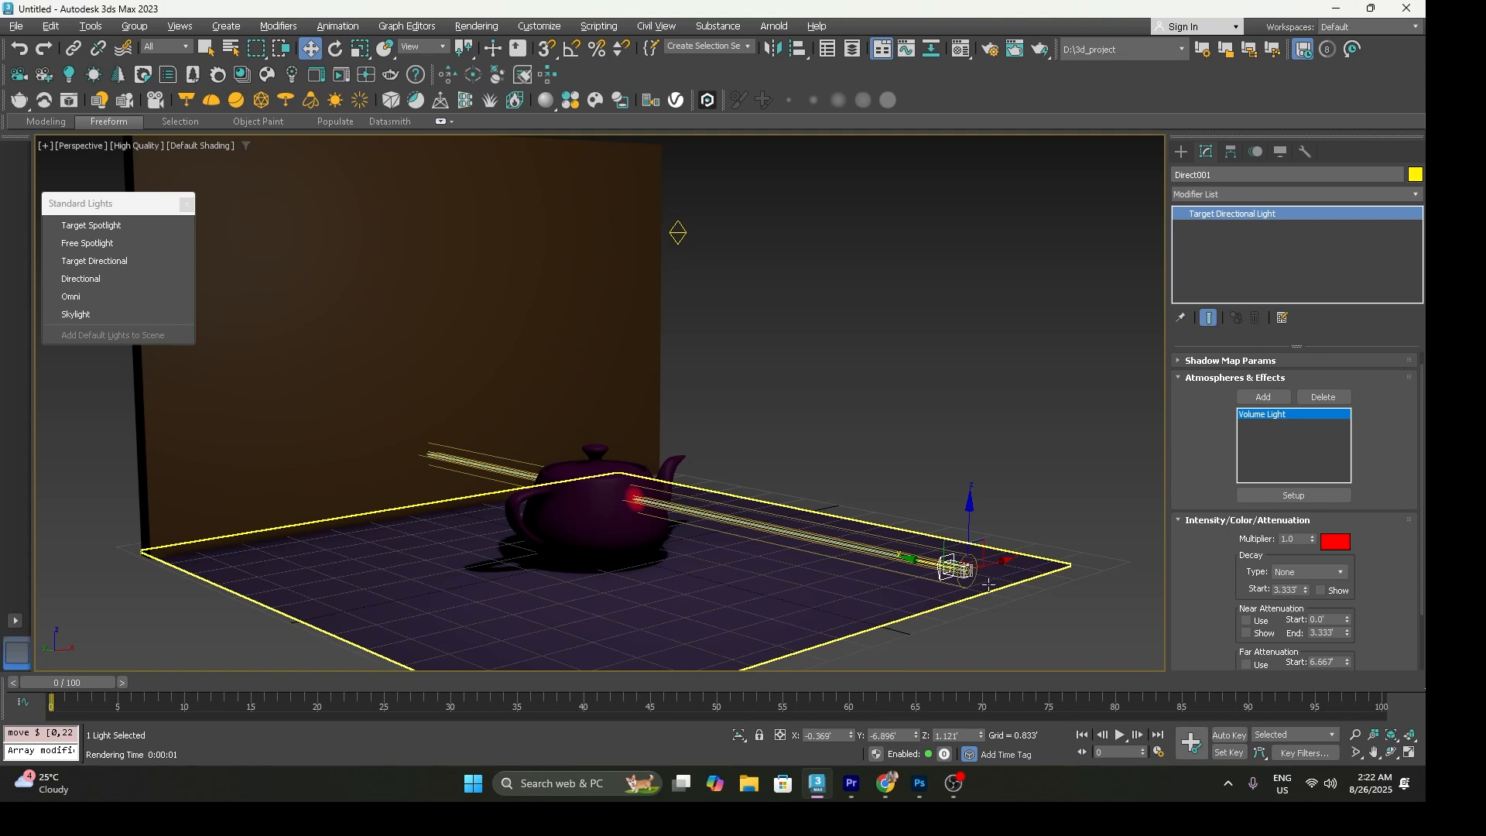
middle_click_drag(961, 585, 987, 556)
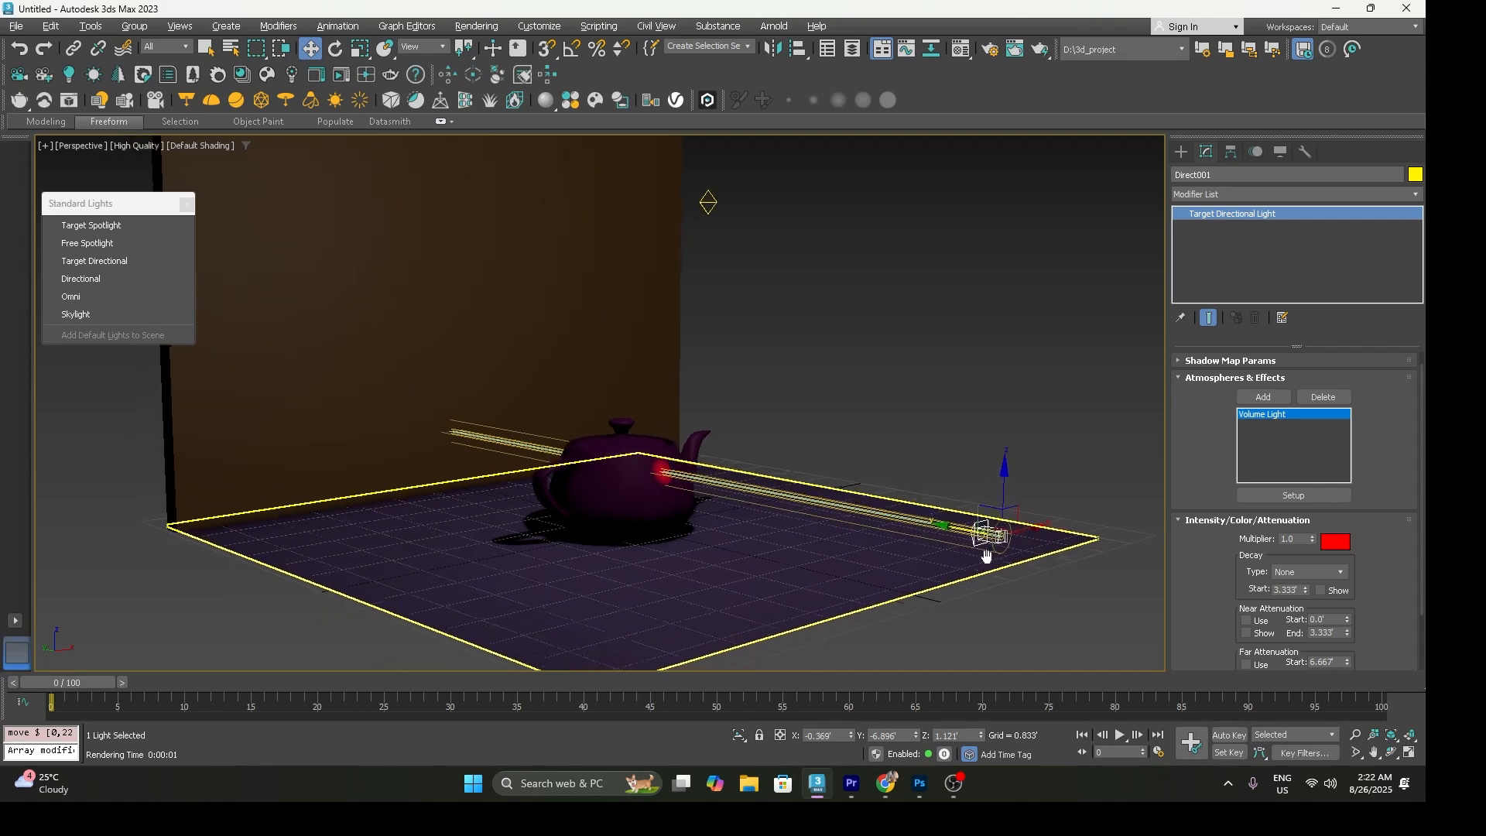
scroll(819, 530, "up", 3)
middle_click_drag(819, 530, 873, 557)
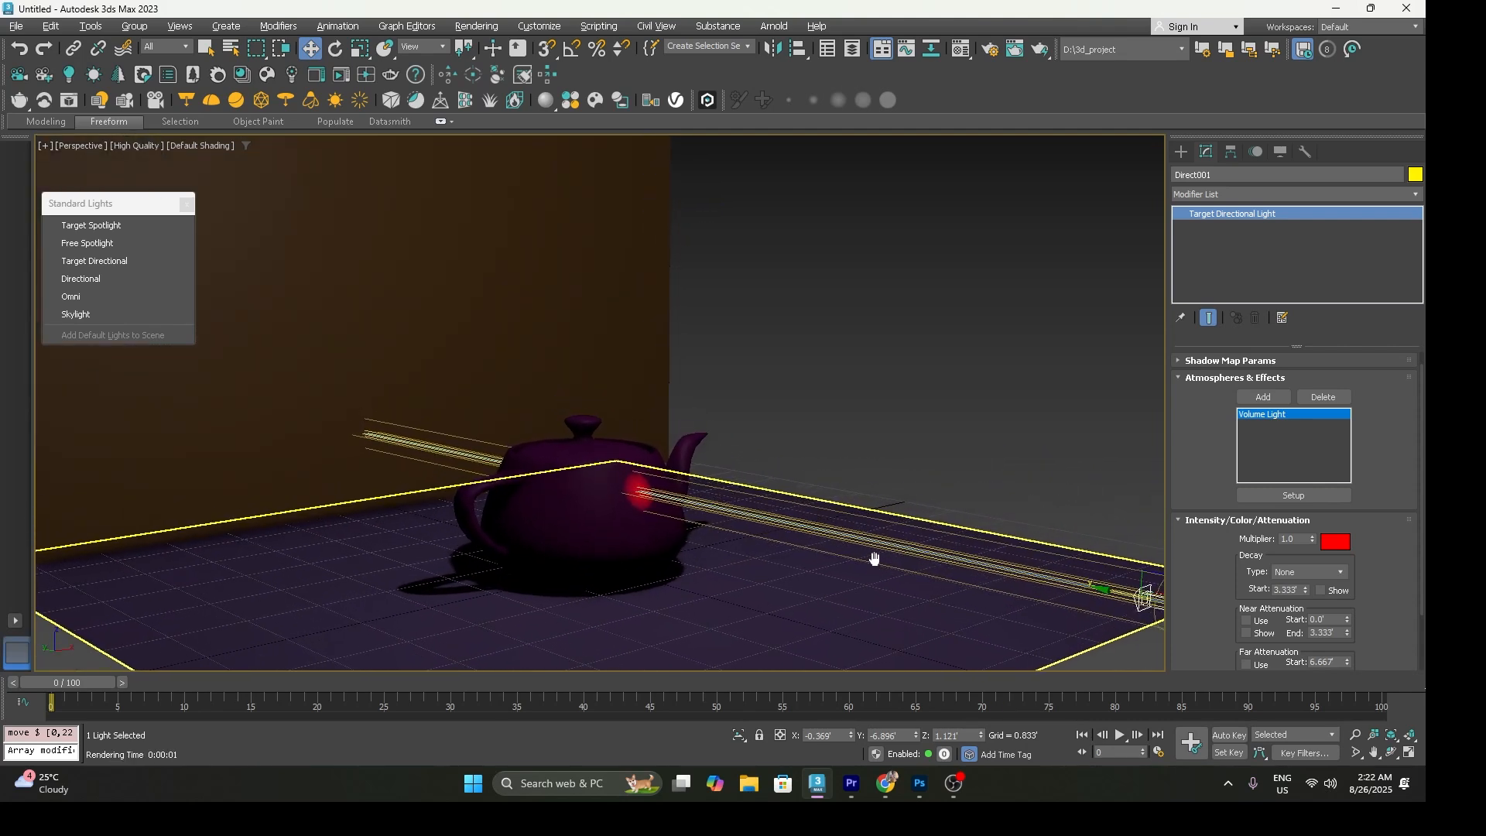
key("shift+q")
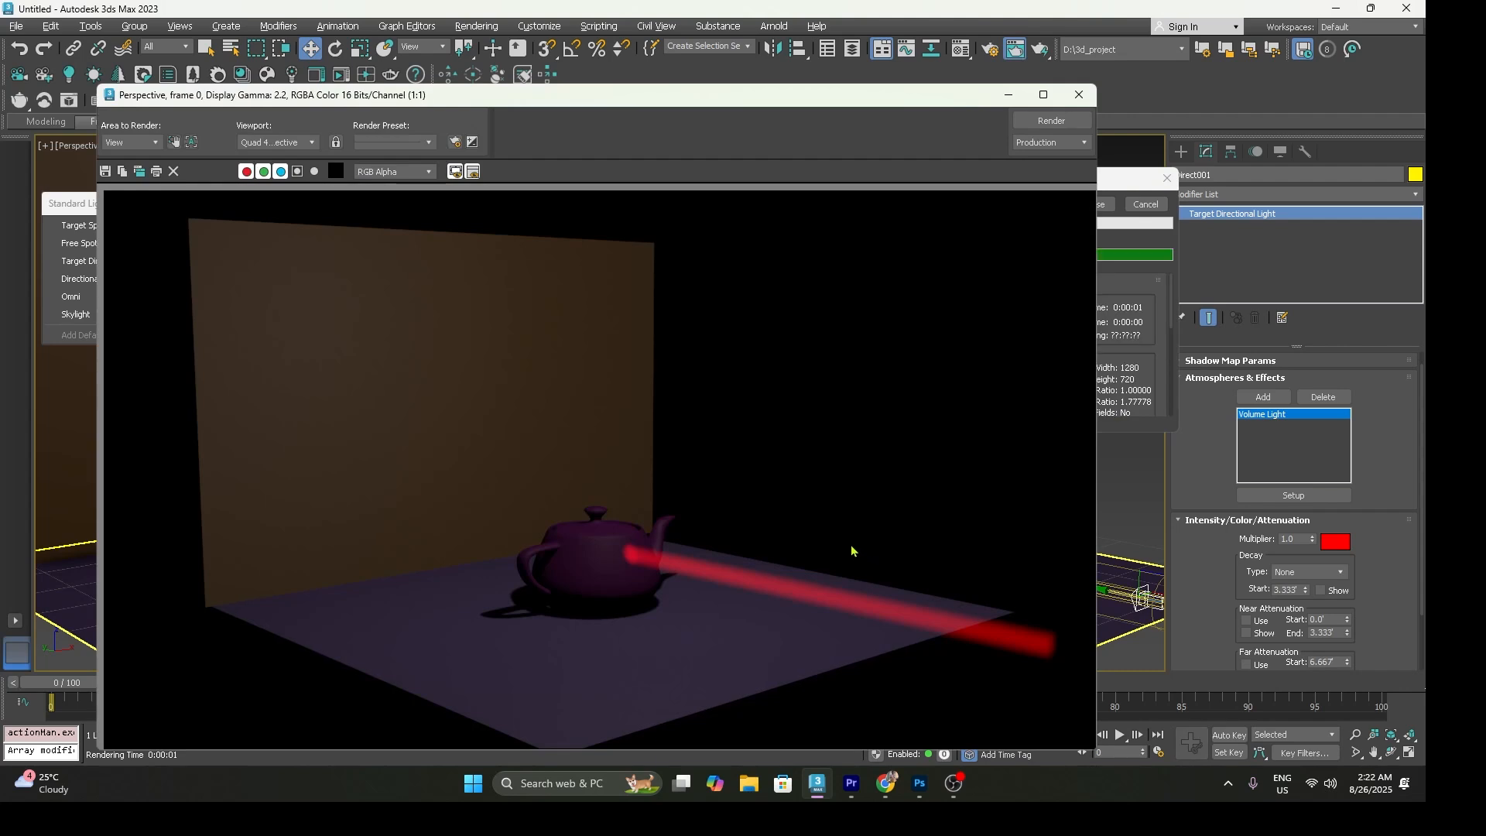